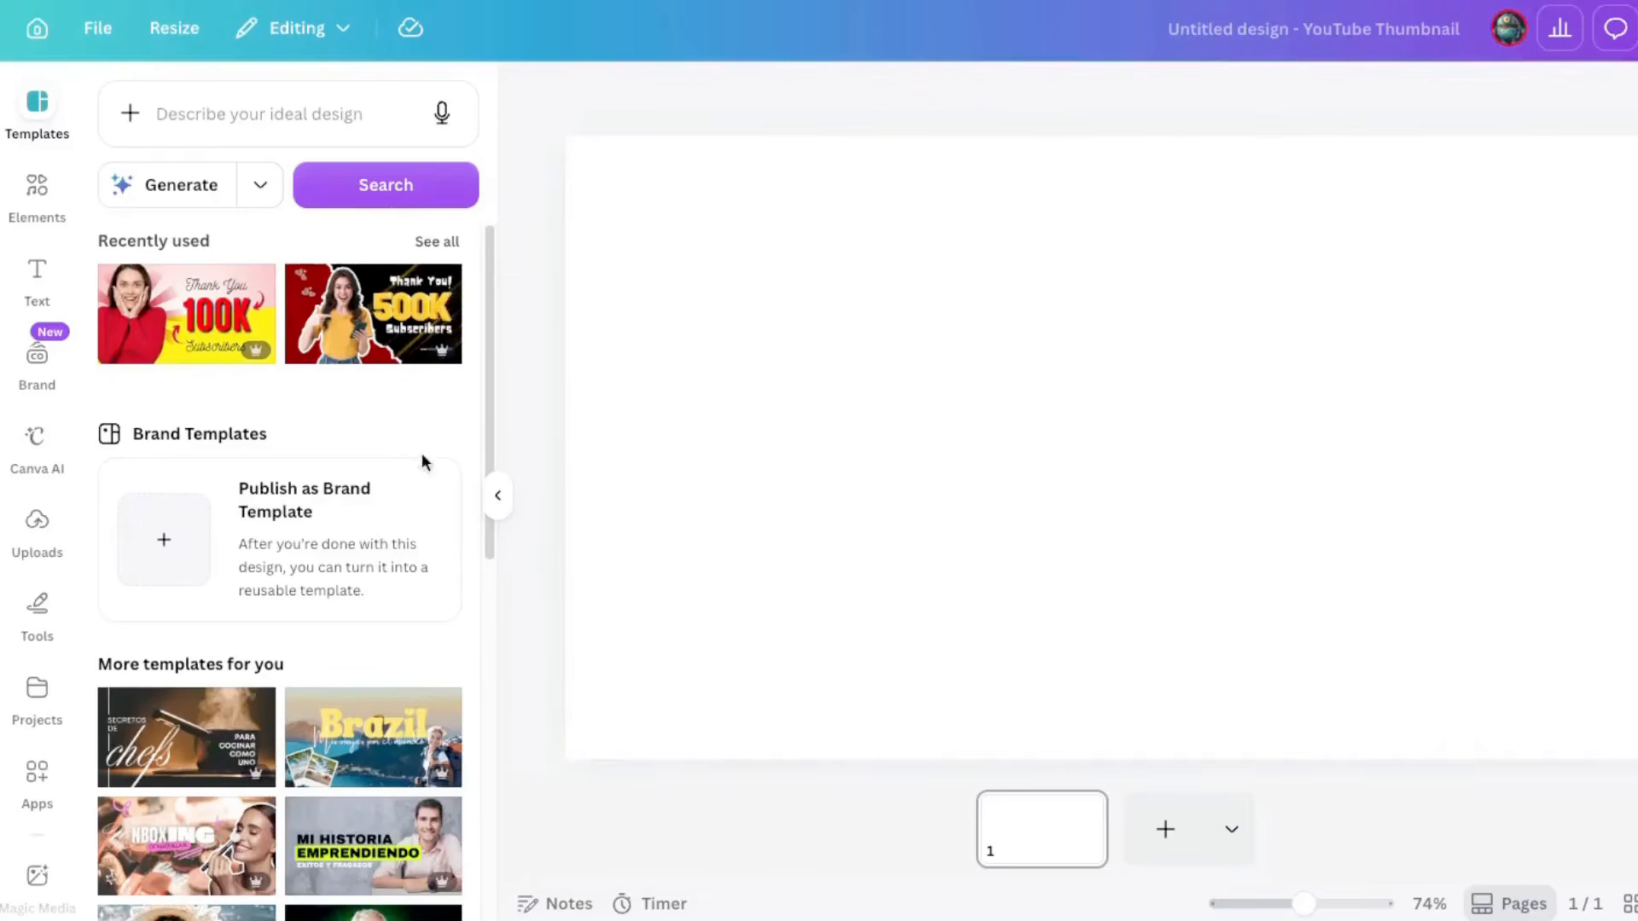
Upload the portrait photo of the man in the white T-shirt and add it to the page
{"action": "left_click", "coordinate": [37, 515]}
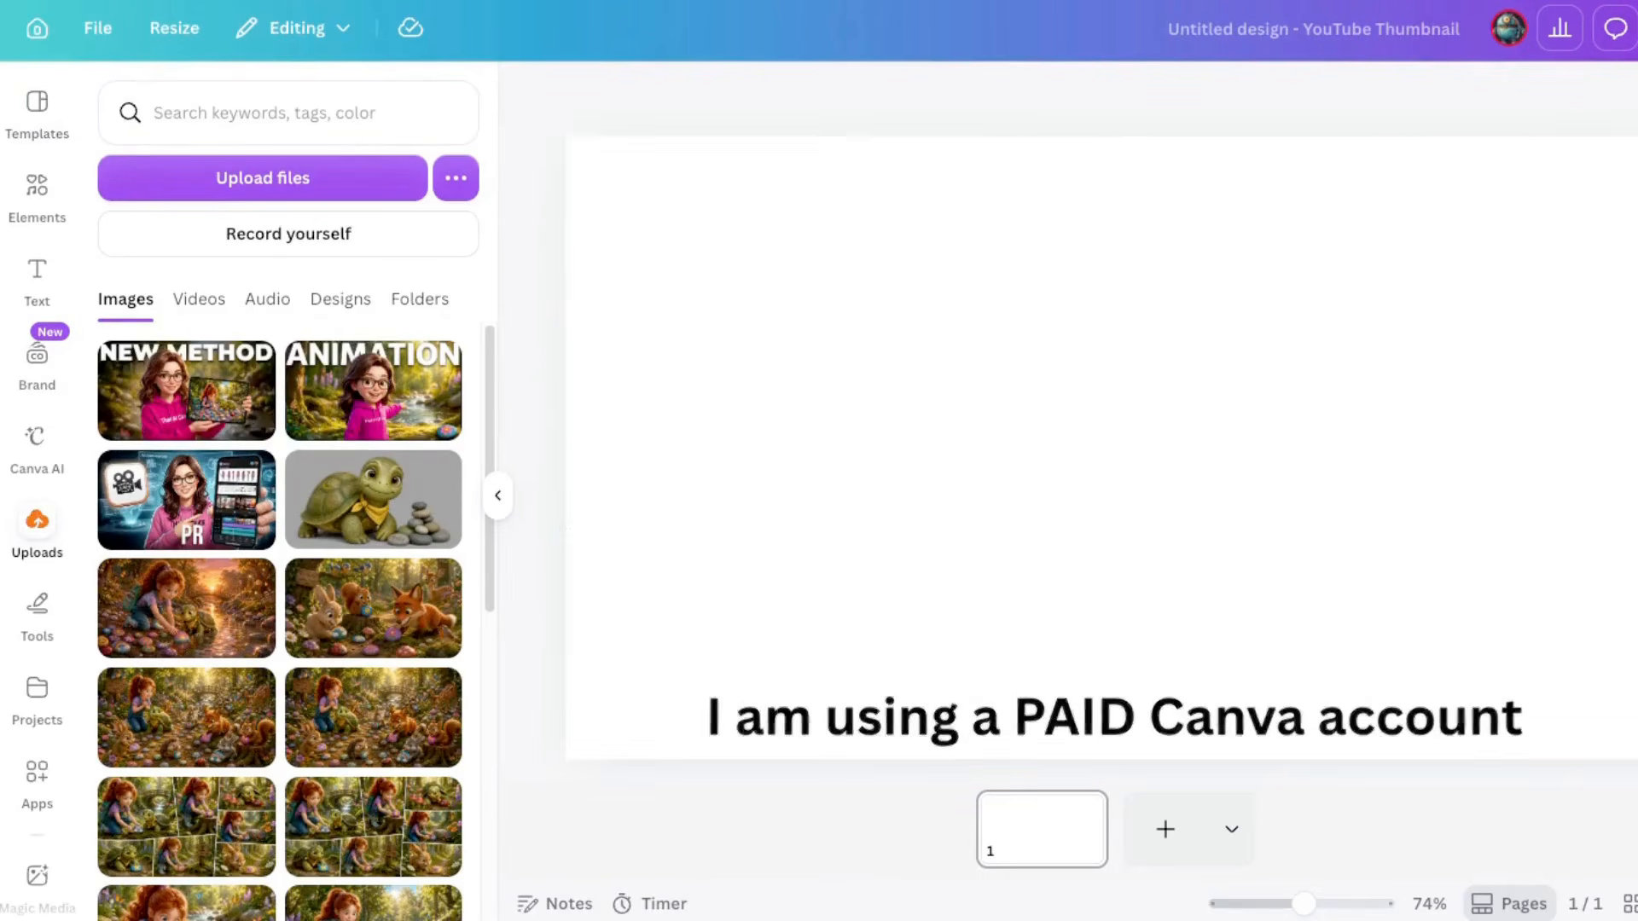
{"action": "left_click_drag", "start_coordinate": [797, 3], "coordinate": [294, 452]}
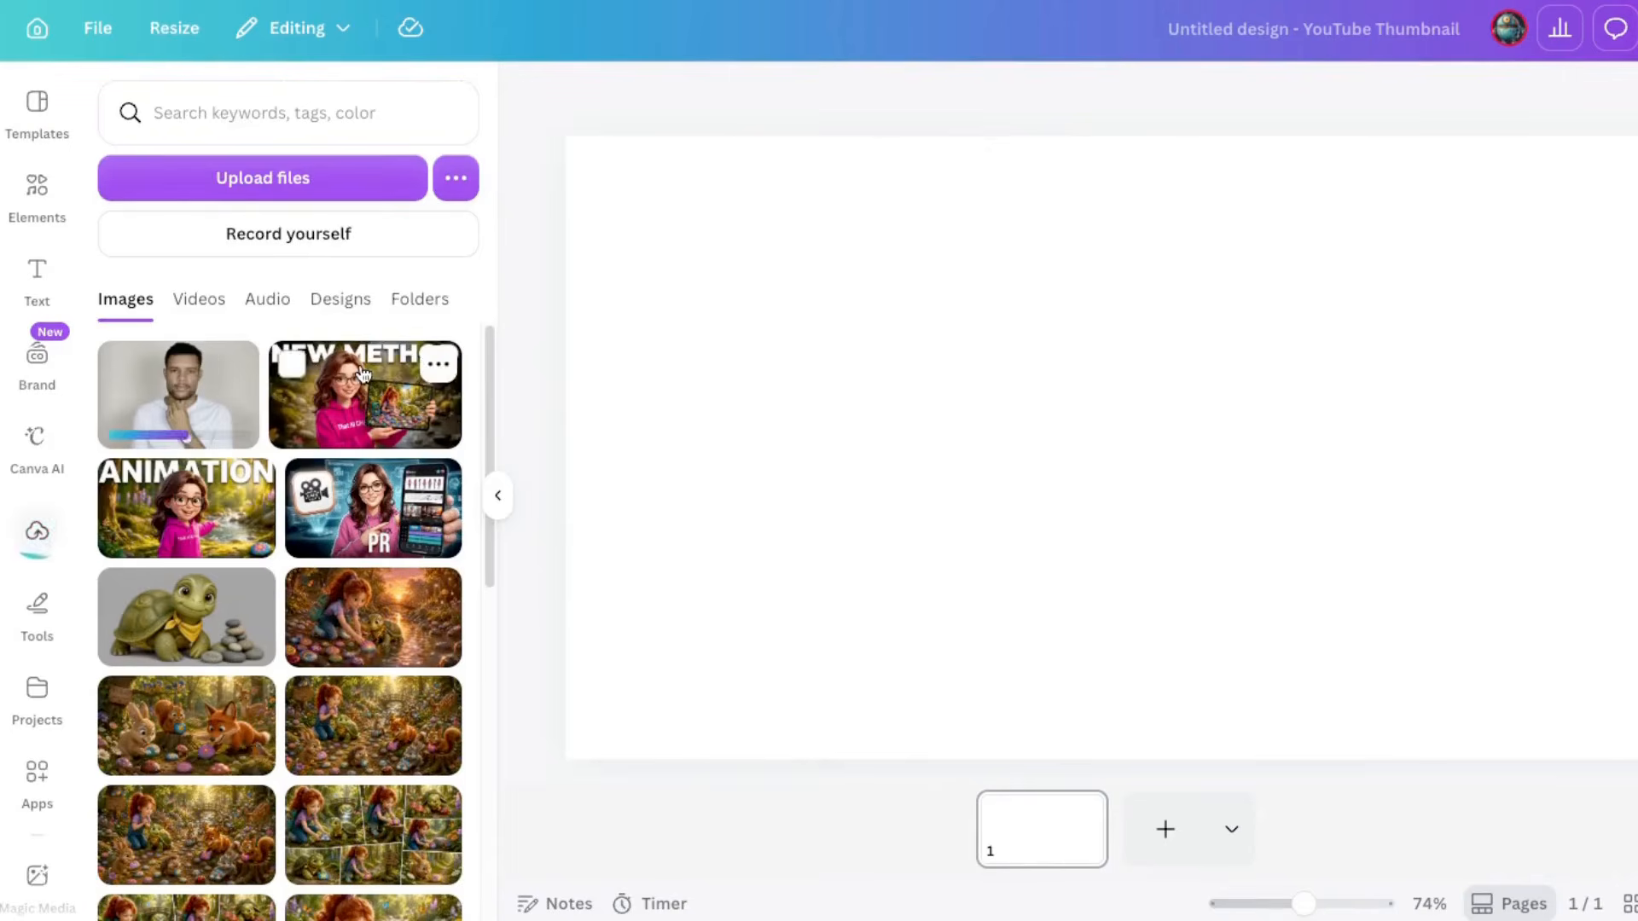
{"action": "left_click", "coordinate": [179, 394]}
Enlarge the portrait to the full height of the page, position it, and remove its background
{"action": "left_click_drag", "start_coordinate": [1023, 341], "coordinate": [802, 252]}
{"action": "left_click_drag", "start_coordinate": [1235, 582], "coordinate": [1509, 762]}
{"action": "left_click_drag", "start_coordinate": [1130, 518], "coordinate": [1175, 520]}
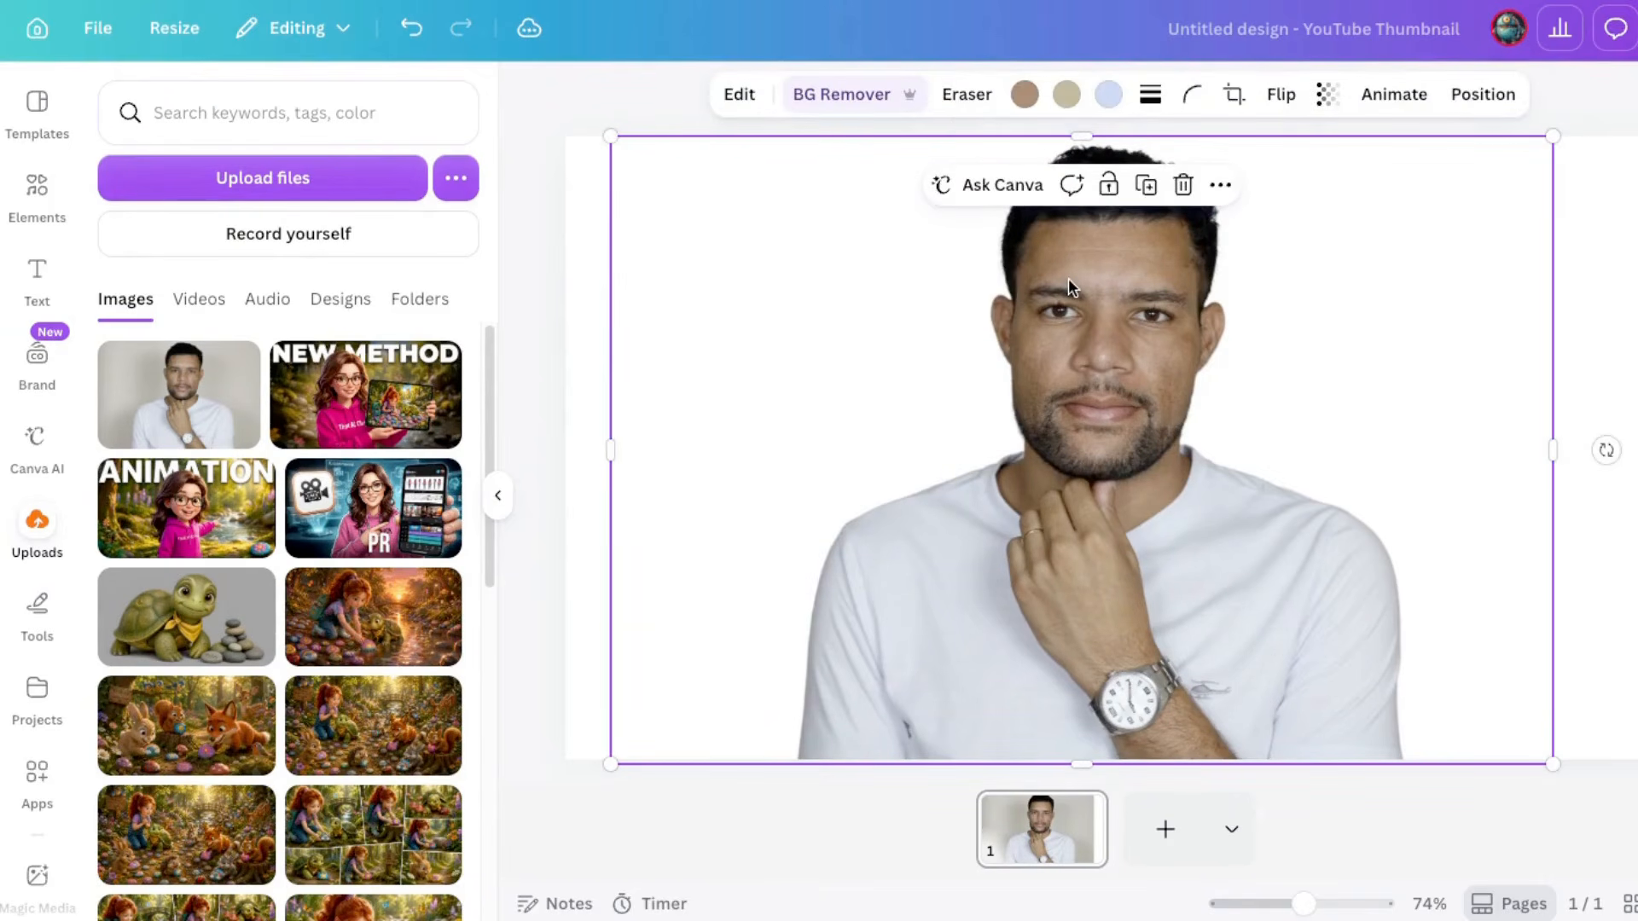
Mark the neck area along the man's jawline with the Magic Eraser brush at size 10
{"action": "left_click", "coordinate": [964, 98]}
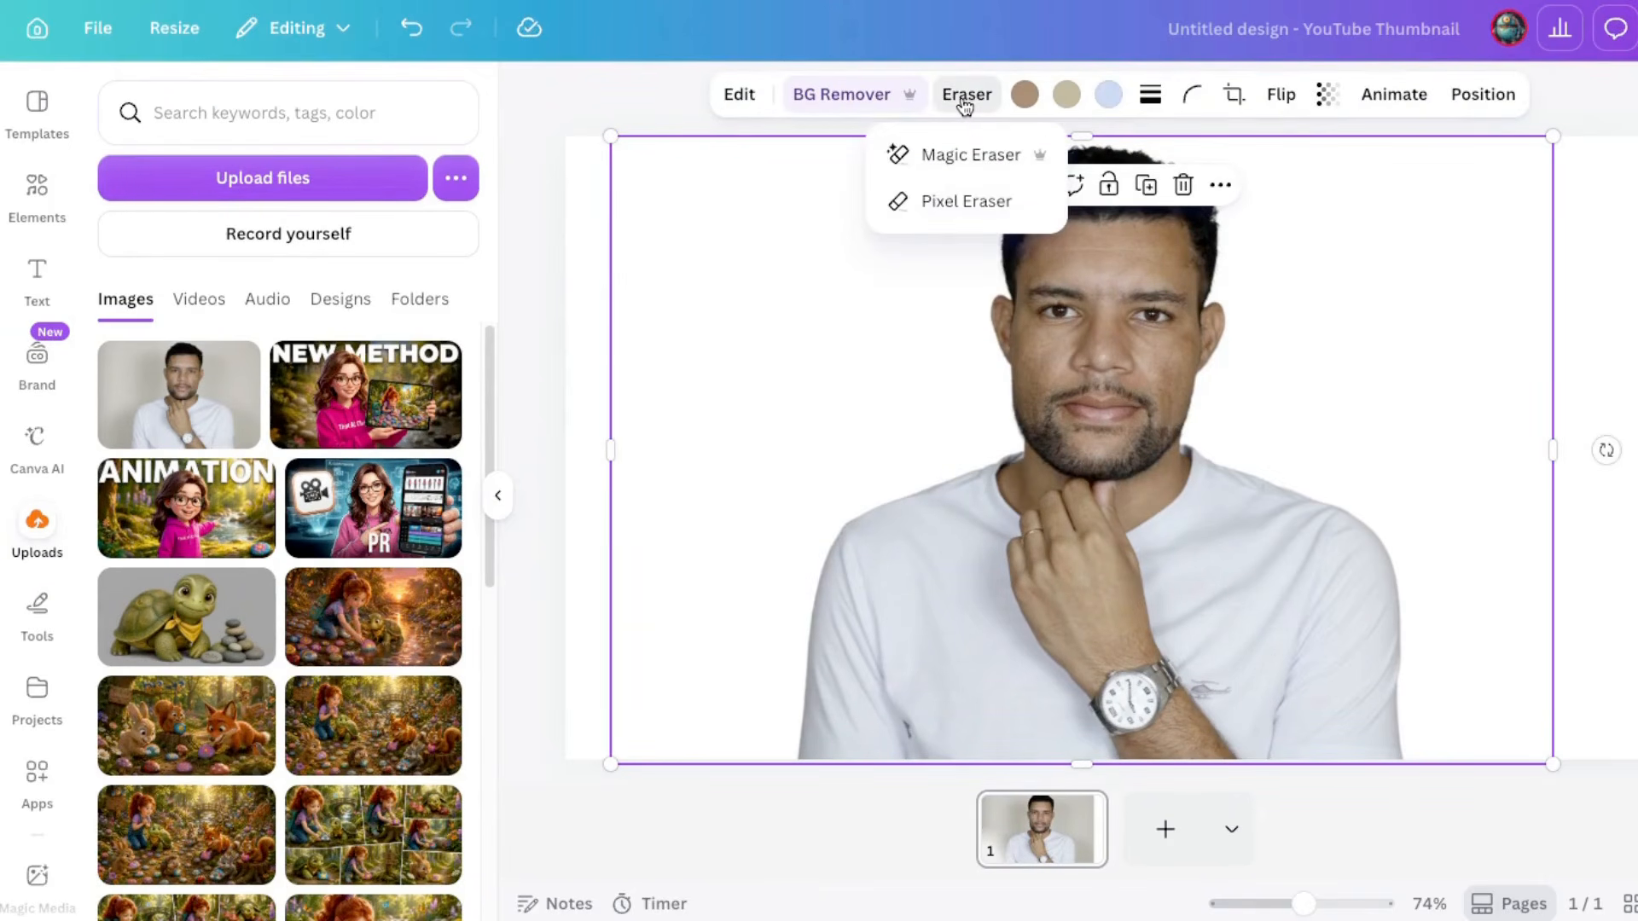
{"action": "left_click", "coordinate": [967, 158]}
{"action": "left_click_drag", "start_coordinate": [1312, 915], "coordinate": [1345, 904]}
{"action": "left_click_drag", "start_coordinate": [224, 345], "coordinate": [136, 341]}
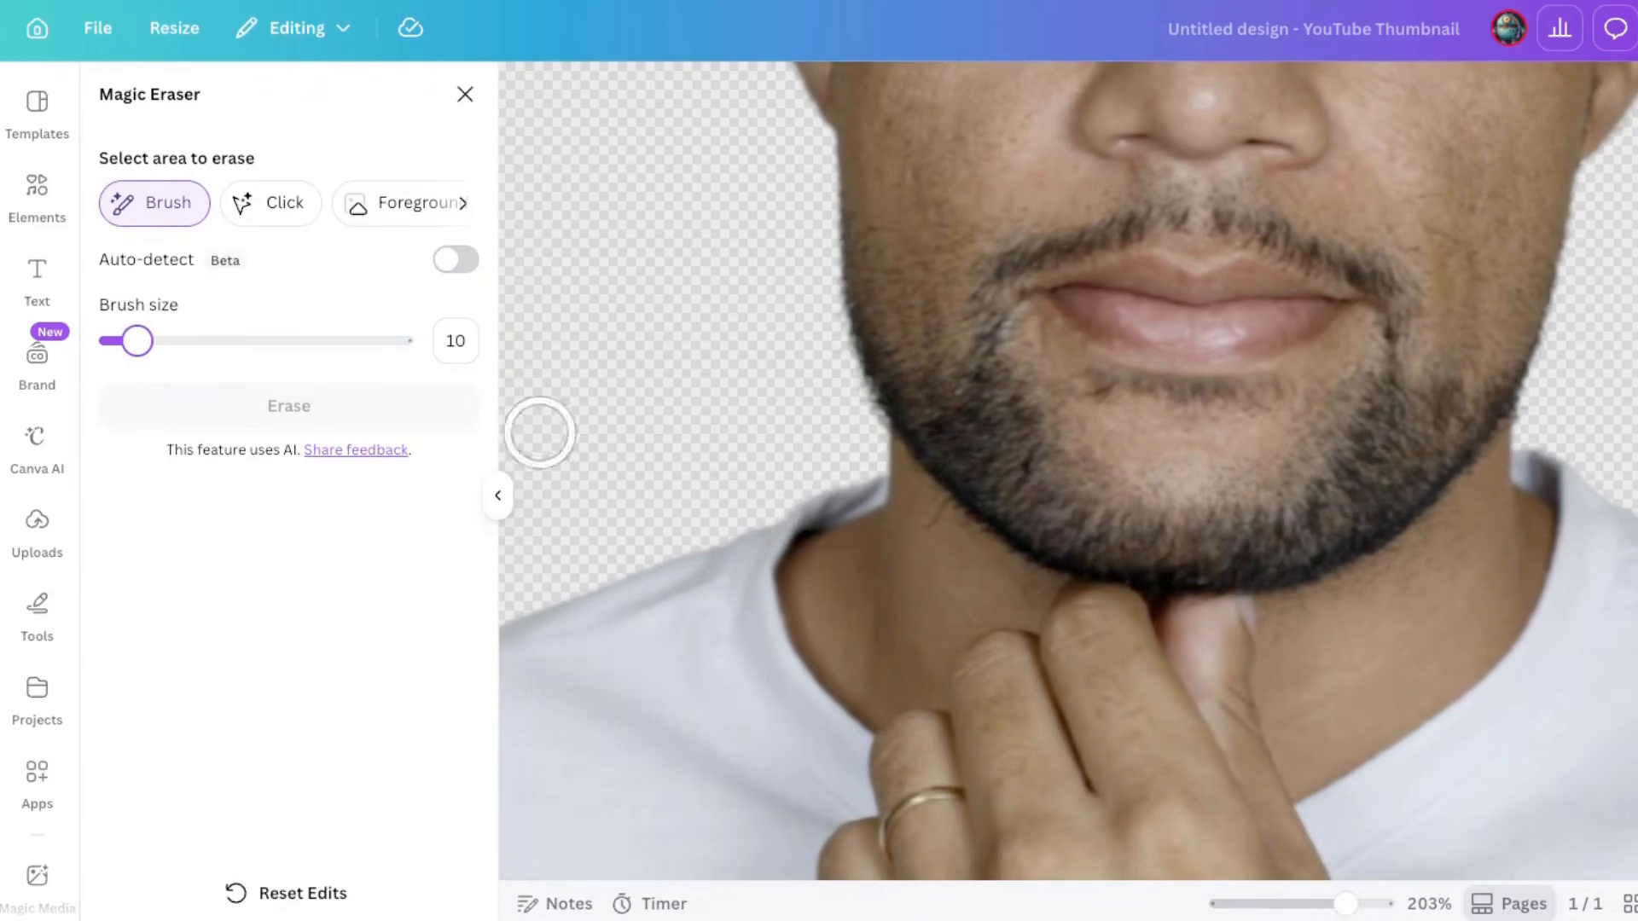
{"action": "left_click_drag", "start_coordinate": [863, 457], "coordinate": [921, 523]}
{"action": "mouse_move", "coordinate": [972, 570]}
{"action": "left_mouse_down"}
{"action": "mouse_move", "coordinate": [1198, 635]}
{"action": "mouse_move", "coordinate": [1323, 622]}
{"action": "mouse_move", "coordinate": [1422, 559]}
{"action": "mouse_move", "coordinate": [1554, 413]}
{"action": "left_mouse_up"}
Cover the rest of the man's body with the eraser brush at size 55 and erase the marked area
{"action": "left_click_drag", "start_coordinate": [1344, 904], "coordinate": [1290, 905]}
{"action": "left_click_drag", "start_coordinate": [137, 340], "coordinate": [270, 340]}
{"action": "mouse_move", "coordinate": [1011, 509]}
{"action": "left_mouse_down"}
{"action": "mouse_move", "coordinate": [878, 585]}
{"action": "mouse_move", "coordinate": [1462, 793]}
{"action": "mouse_move", "coordinate": [1479, 817]}
{"action": "mouse_move", "coordinate": [1283, 504]}
{"action": "mouse_move", "coordinate": [1203, 551]}
{"action": "mouse_move", "coordinate": [993, 525]}
{"action": "mouse_move", "coordinate": [913, 589]}
{"action": "mouse_move", "coordinate": [1408, 713]}
{"action": "mouse_move", "coordinate": [925, 699]}
{"action": "mouse_move", "coordinate": [1358, 741]}
{"action": "left_mouse_up"}
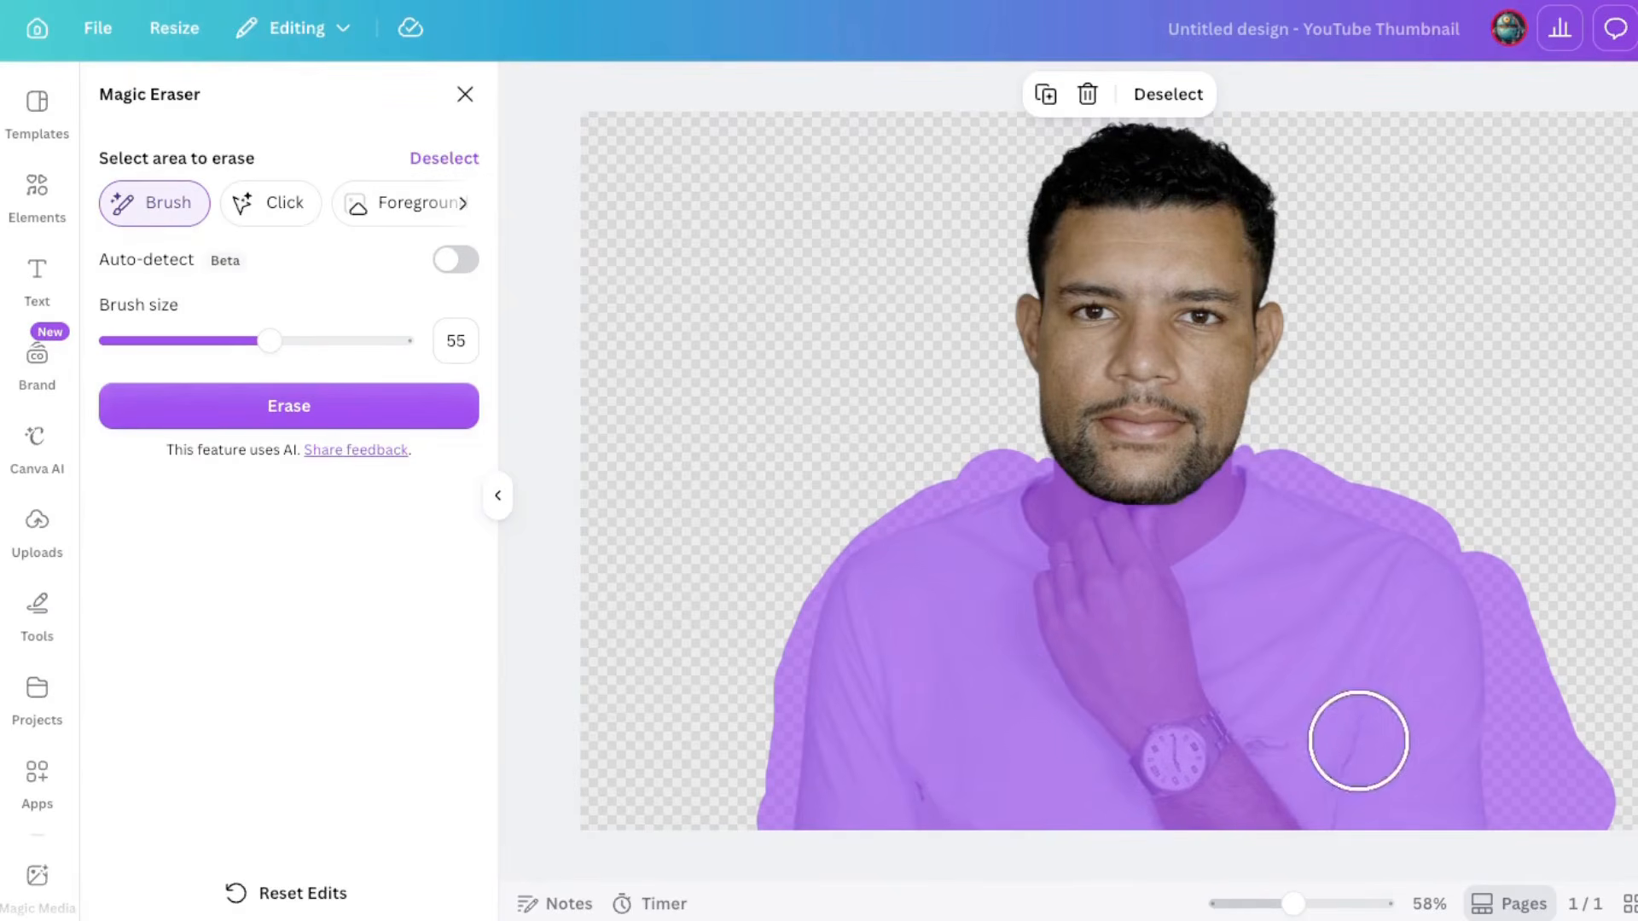
{"action": "left_click", "coordinate": [264, 410]}
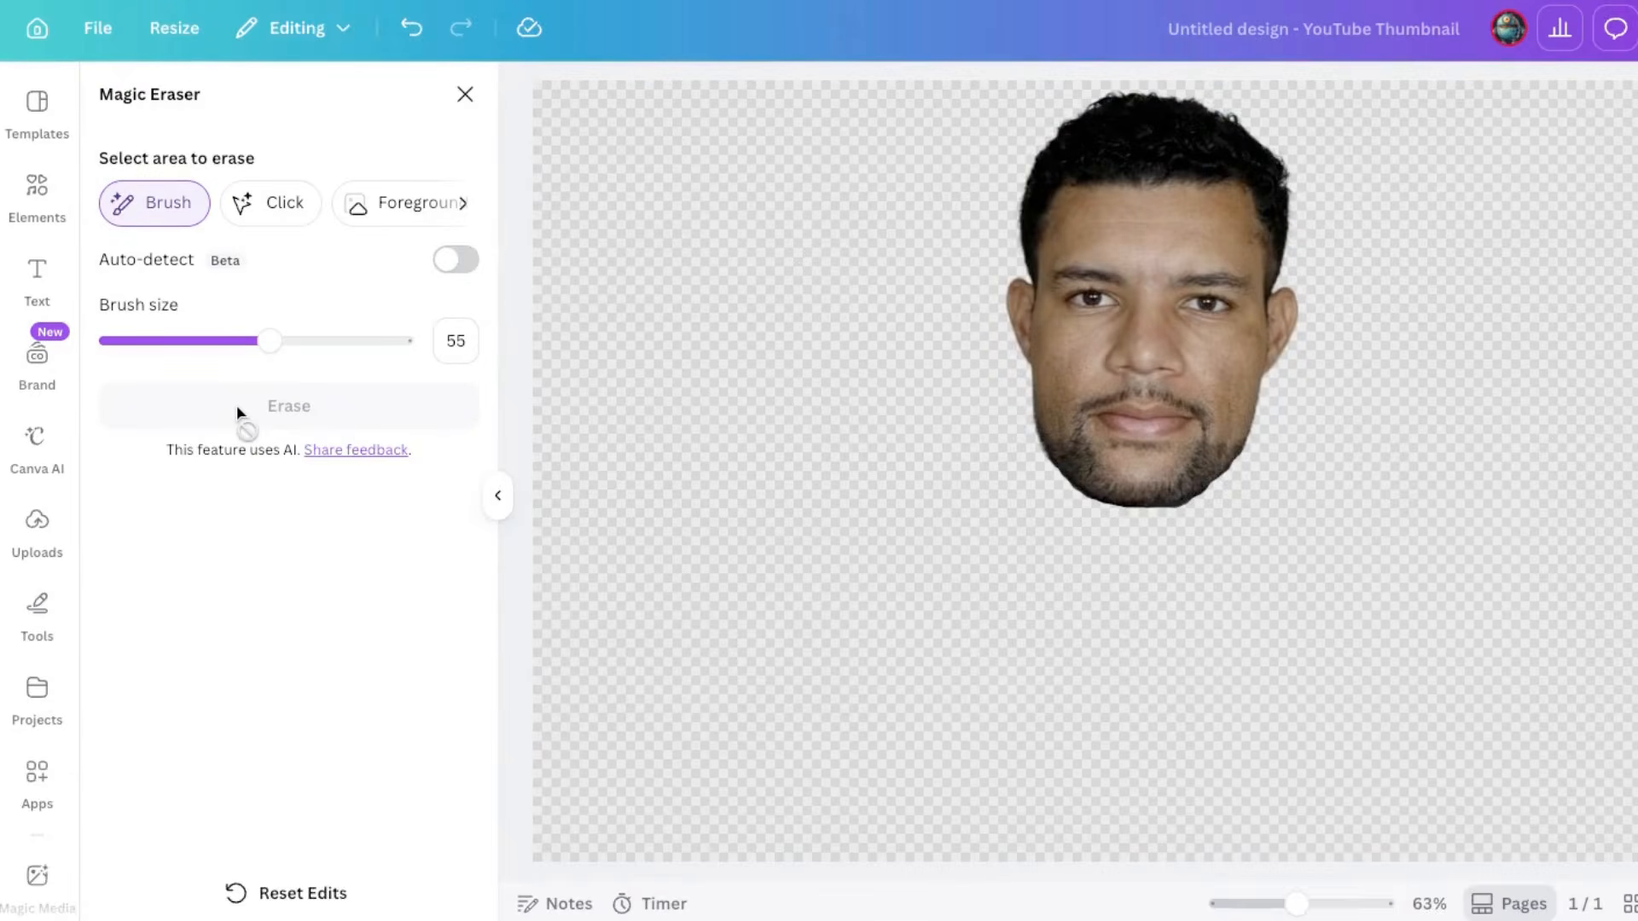
Close the Magic Eraser, crop the image tightly around the head and reposition it on the page
{"action": "left_click", "coordinate": [461, 95]}
{"action": "left_click_drag", "start_coordinate": [1081, 760], "coordinate": [1080, 495]}
{"action": "left_click_drag", "start_coordinate": [611, 318], "coordinate": [967, 320]}
{"action": "left_click_drag", "start_coordinate": [1553, 320], "coordinate": [1265, 317]}
{"action": "left_click_drag", "start_coordinate": [1109, 350], "coordinate": [1095, 386]}
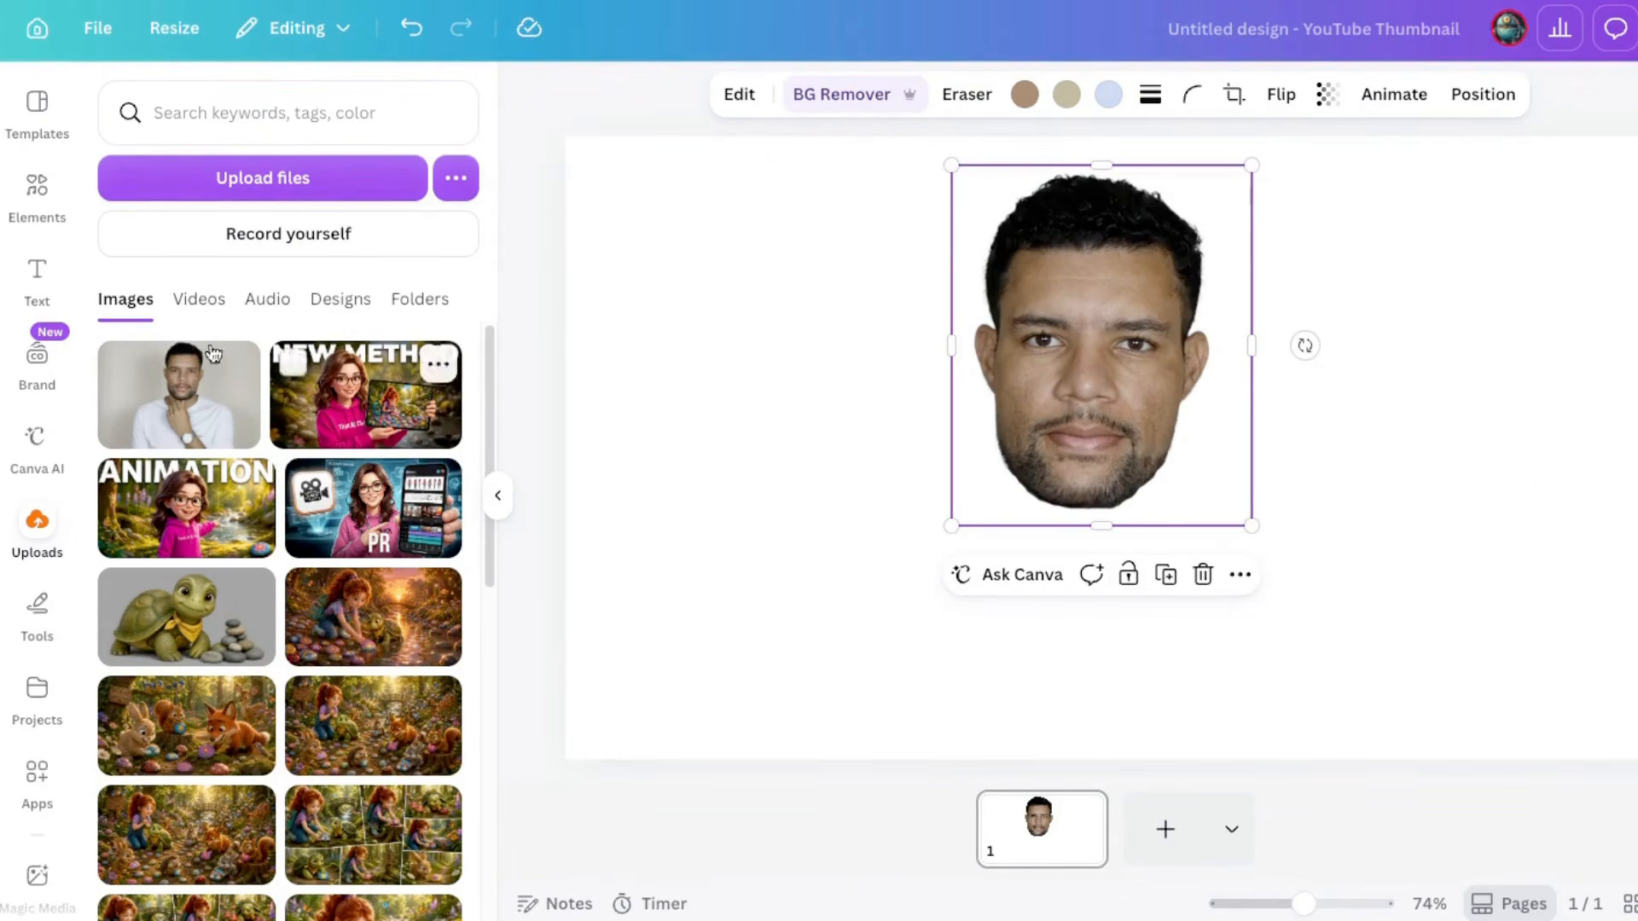
Search the elements for "cartoon man" and browse only the graphics
{"action": "left_click", "coordinate": [34, 186]}
{"action": "left_click", "coordinate": [293, 143]}
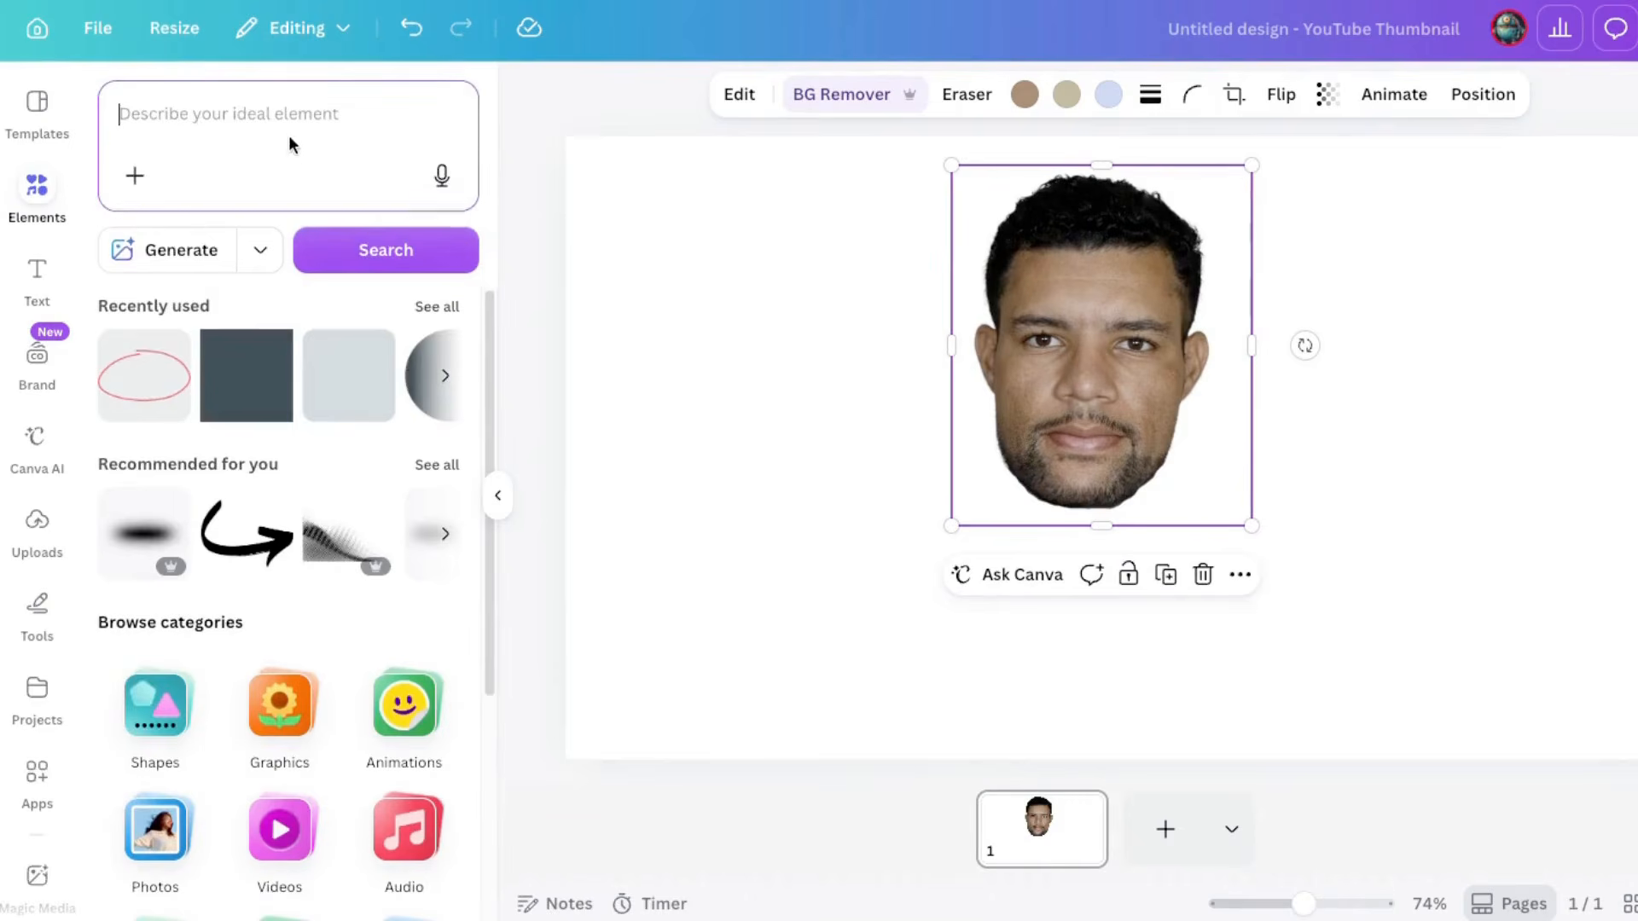
{"action": "type", "text": "cartoon"}
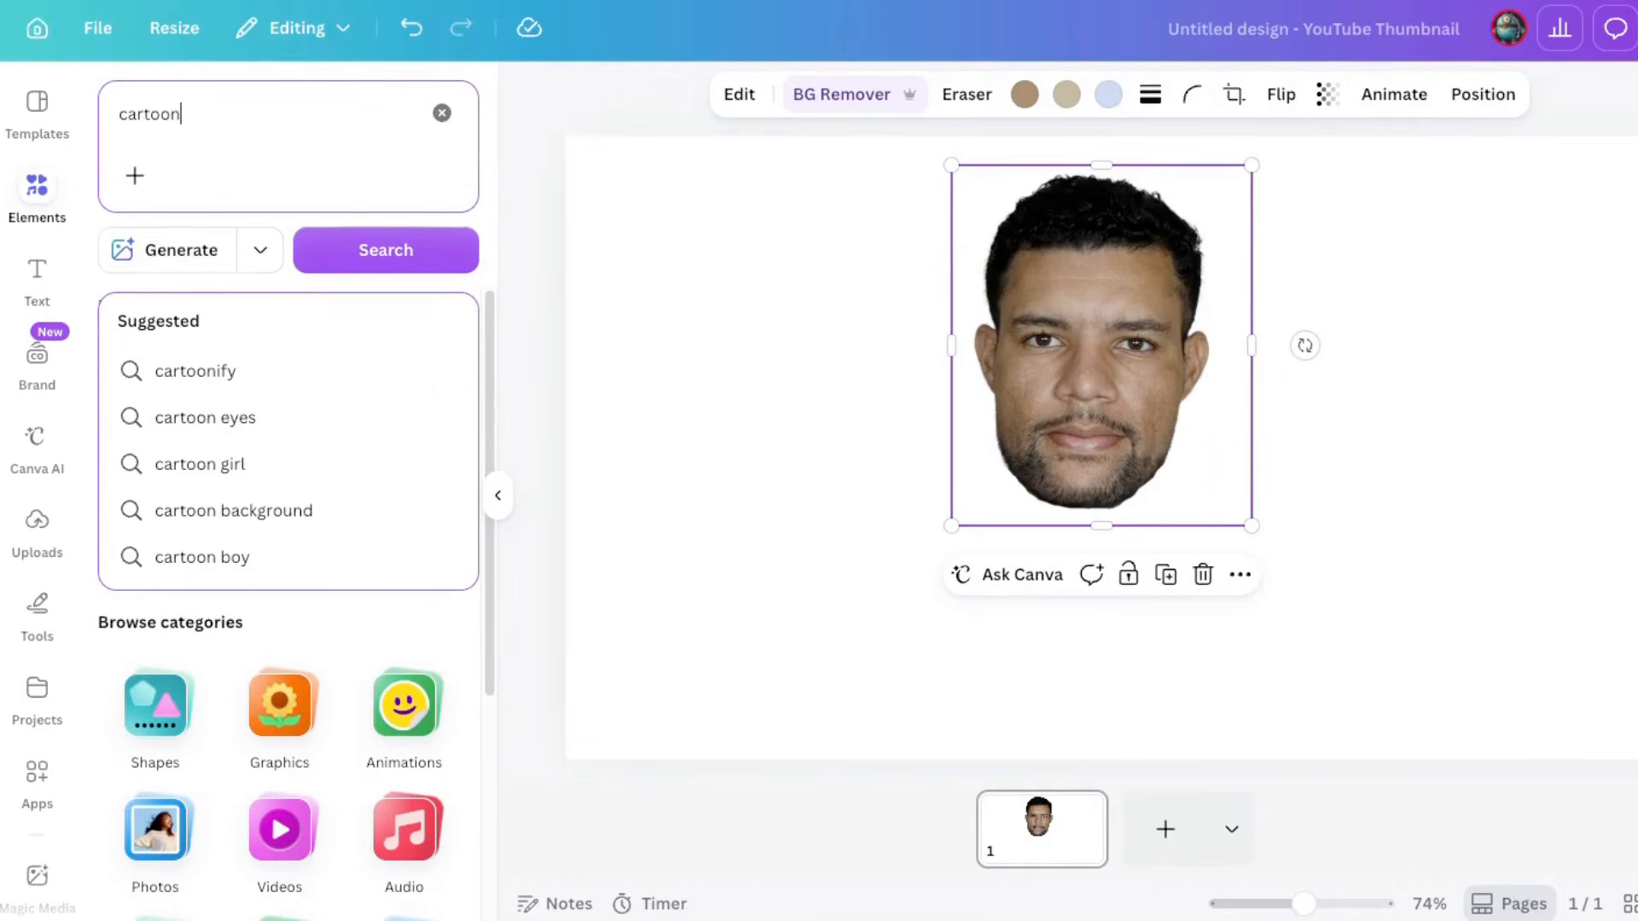
{"action": "type", "text": " man"}
{"action": "key", "text": "Return"}
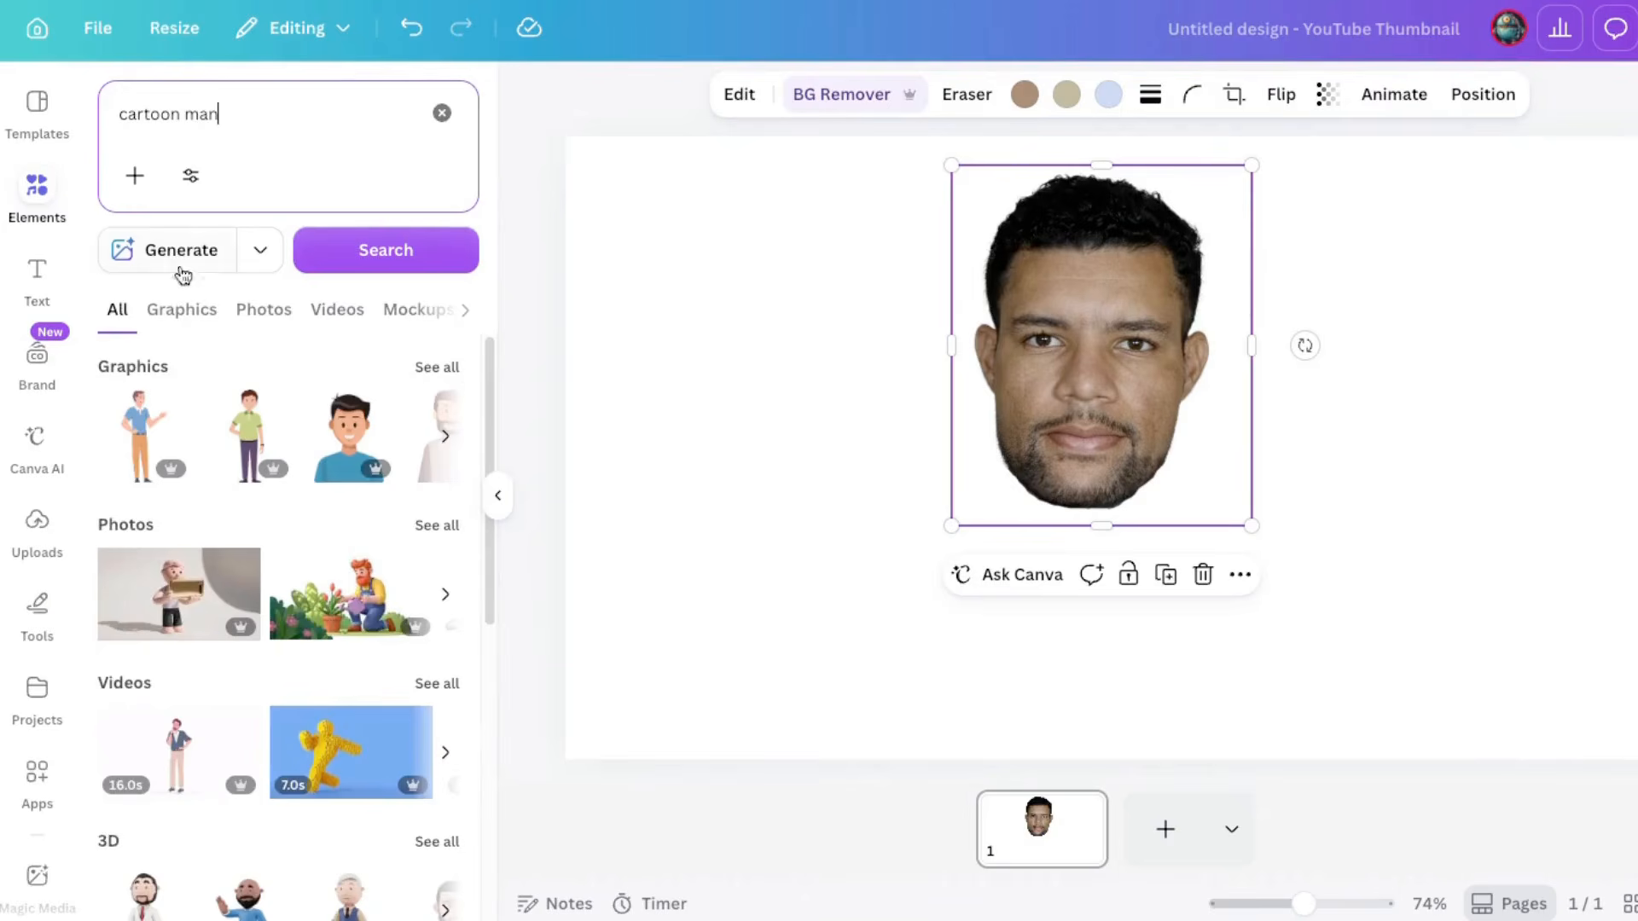
{"action": "left_click", "coordinate": [173, 320]}
{"action": "scroll", "coordinate": [323, 565], "scroll_direction": "down", "scroll_amount": 5}
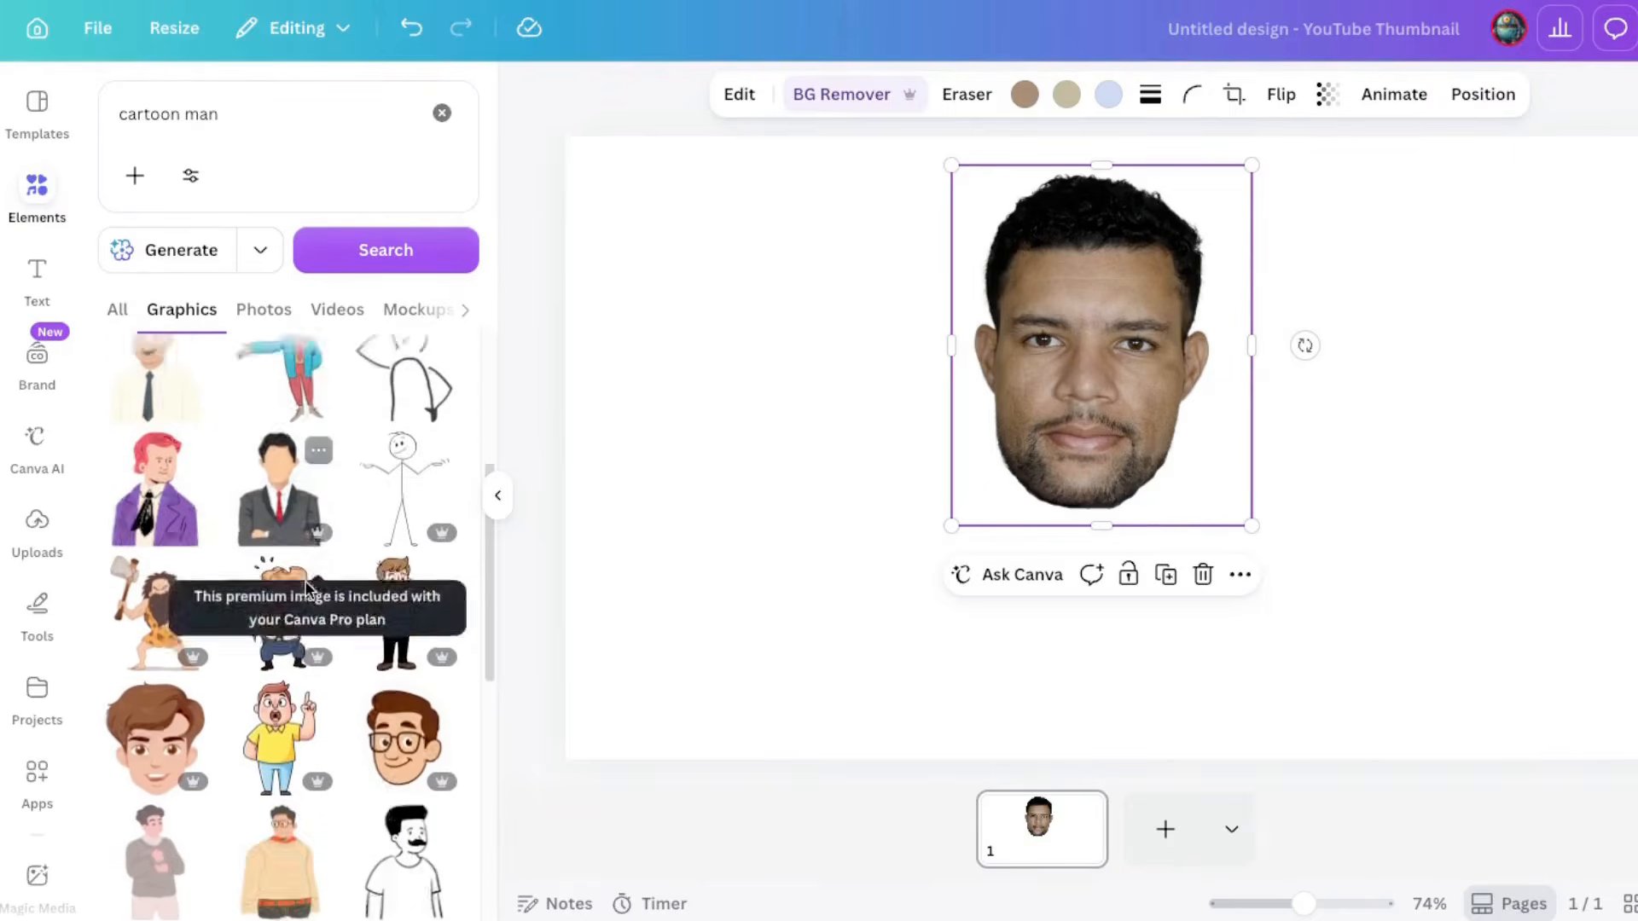
Refine the graphics search to "cartoon man full body" and further to "cartoon man teacher full body"
{"action": "left_click", "coordinate": [248, 114]}
{"action": "type", "text": "full body"}
{"action": "key", "text": "Return"}
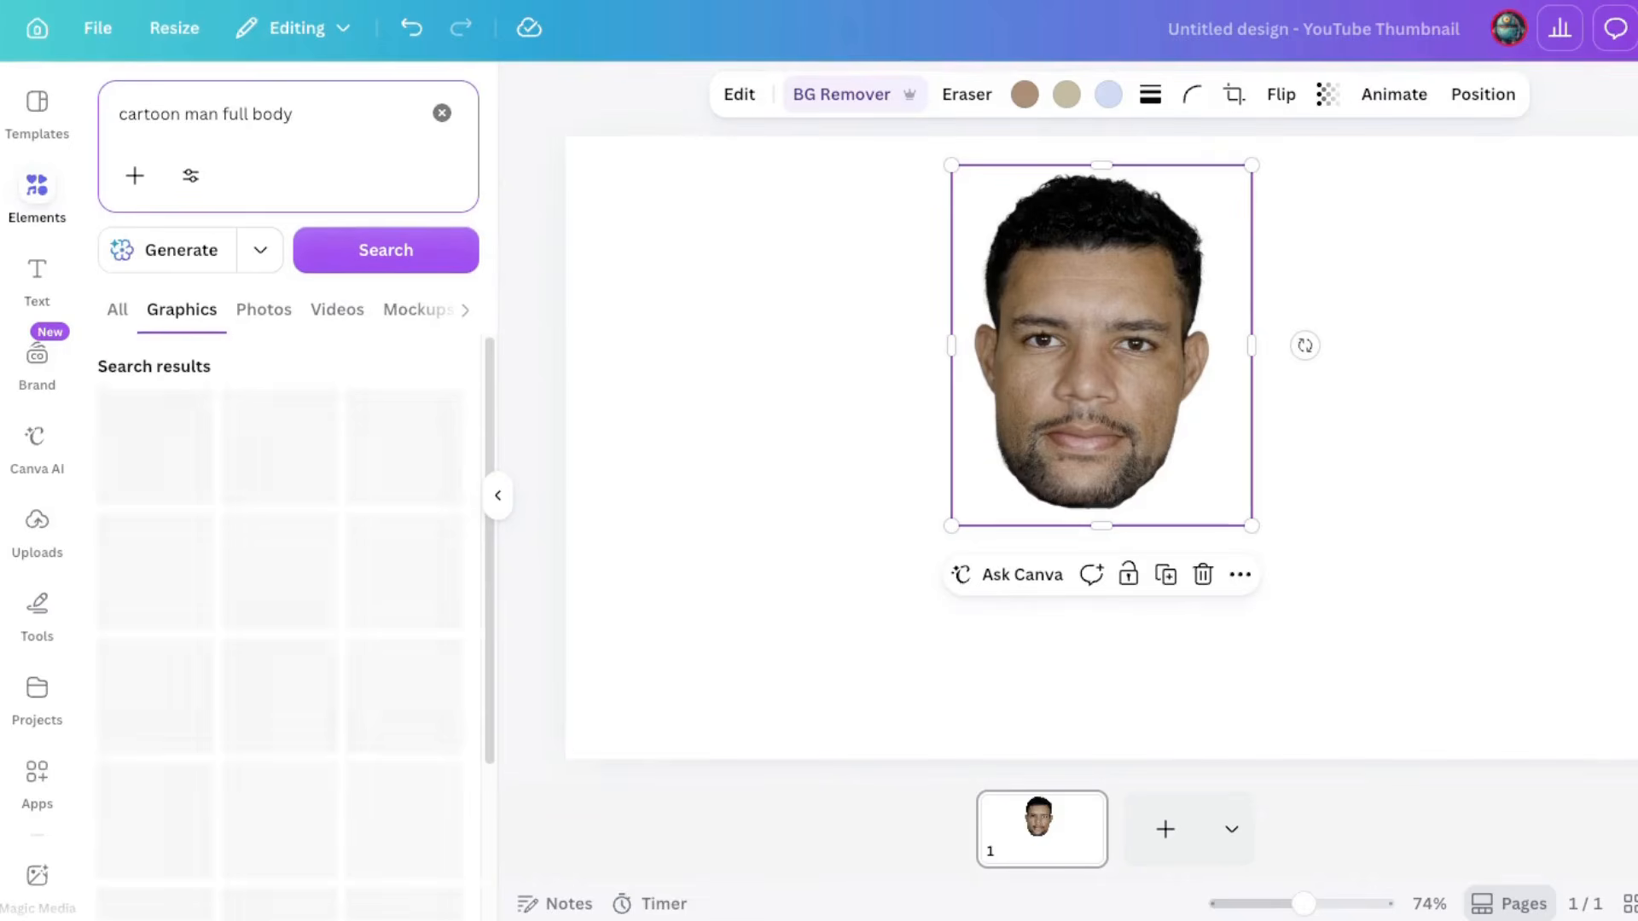
{"action": "scroll", "coordinate": [160, 617], "scroll_direction": "down", "scroll_amount": 1}
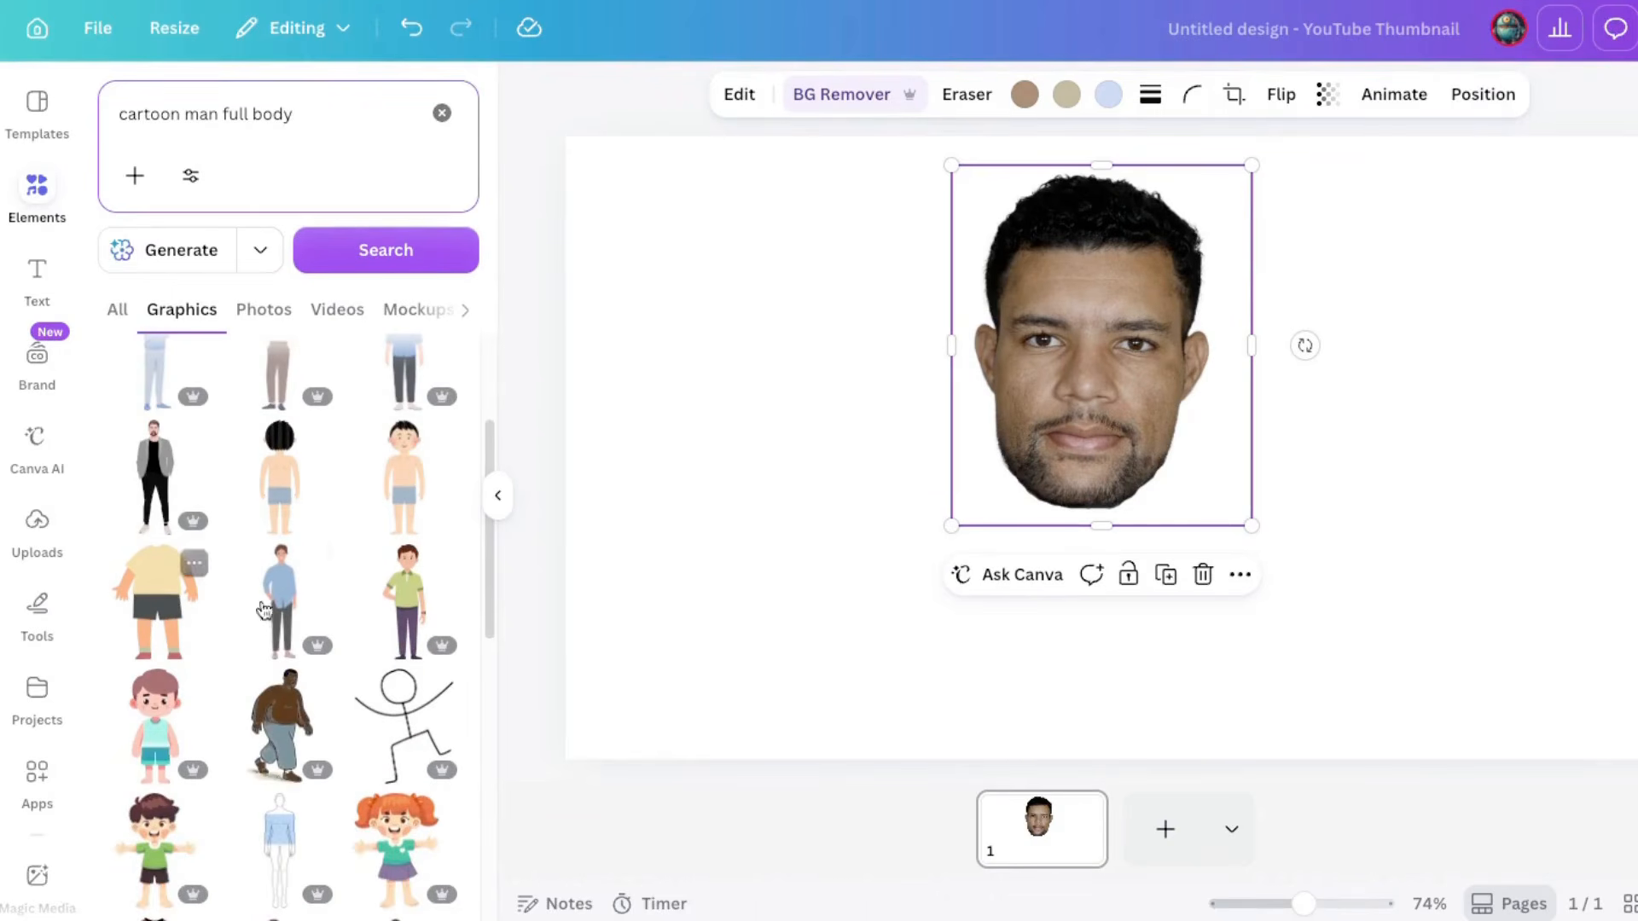
{"action": "scroll", "coordinate": [205, 641], "scroll_direction": "down", "scroll_amount": 4}
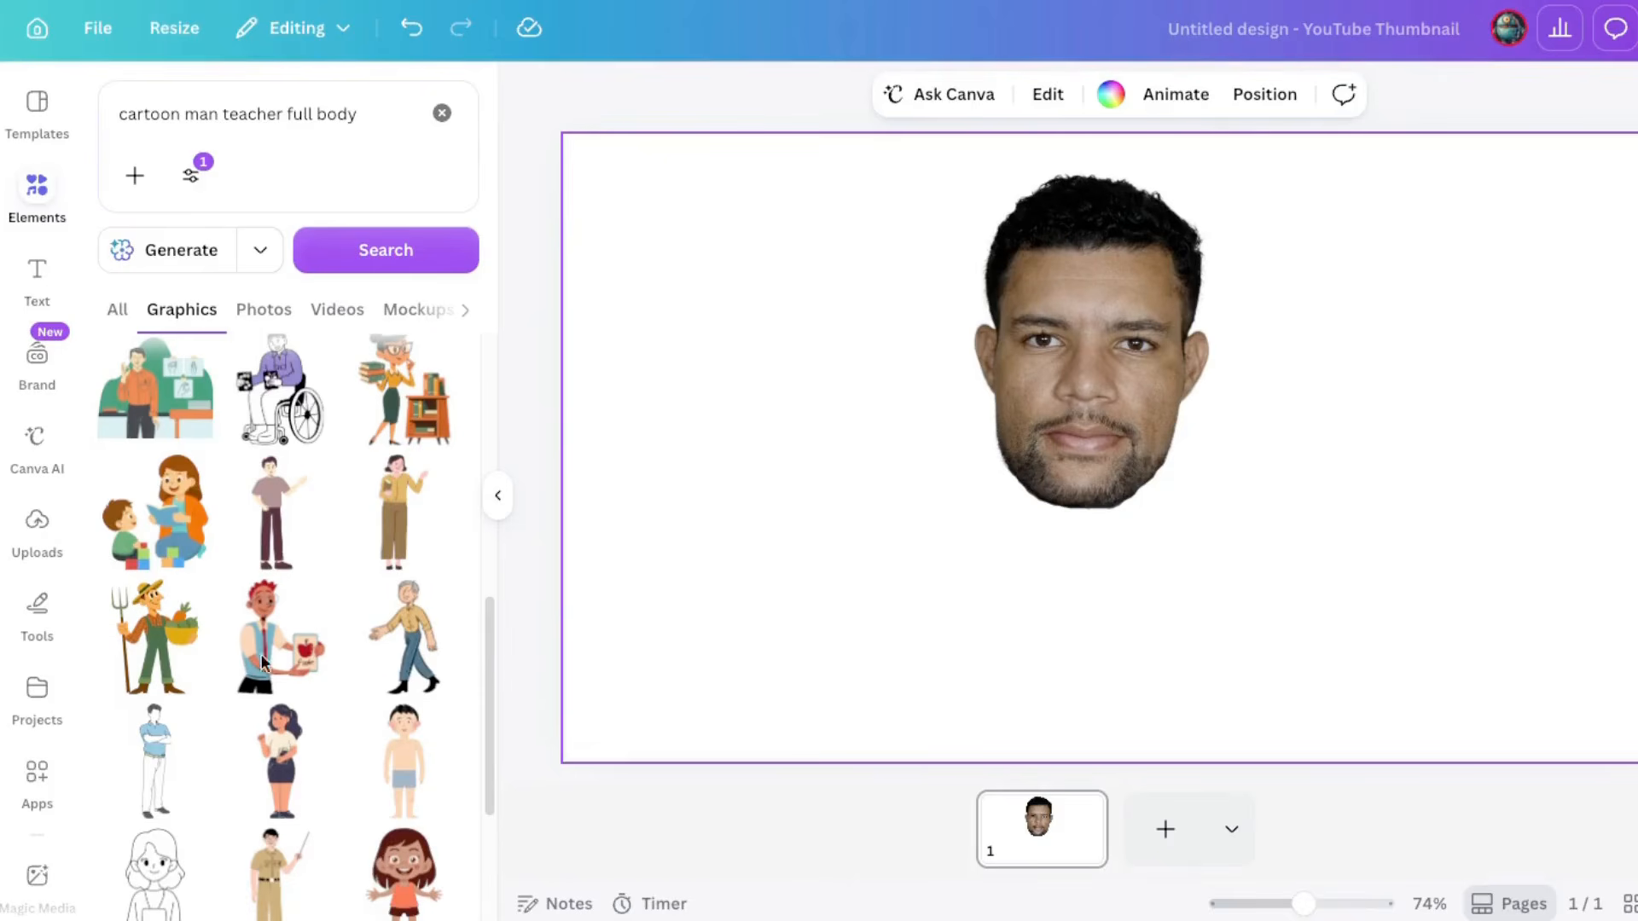
{"action": "scroll", "coordinate": [259, 657], "scroll_direction": "down", "scroll_amount": 5}
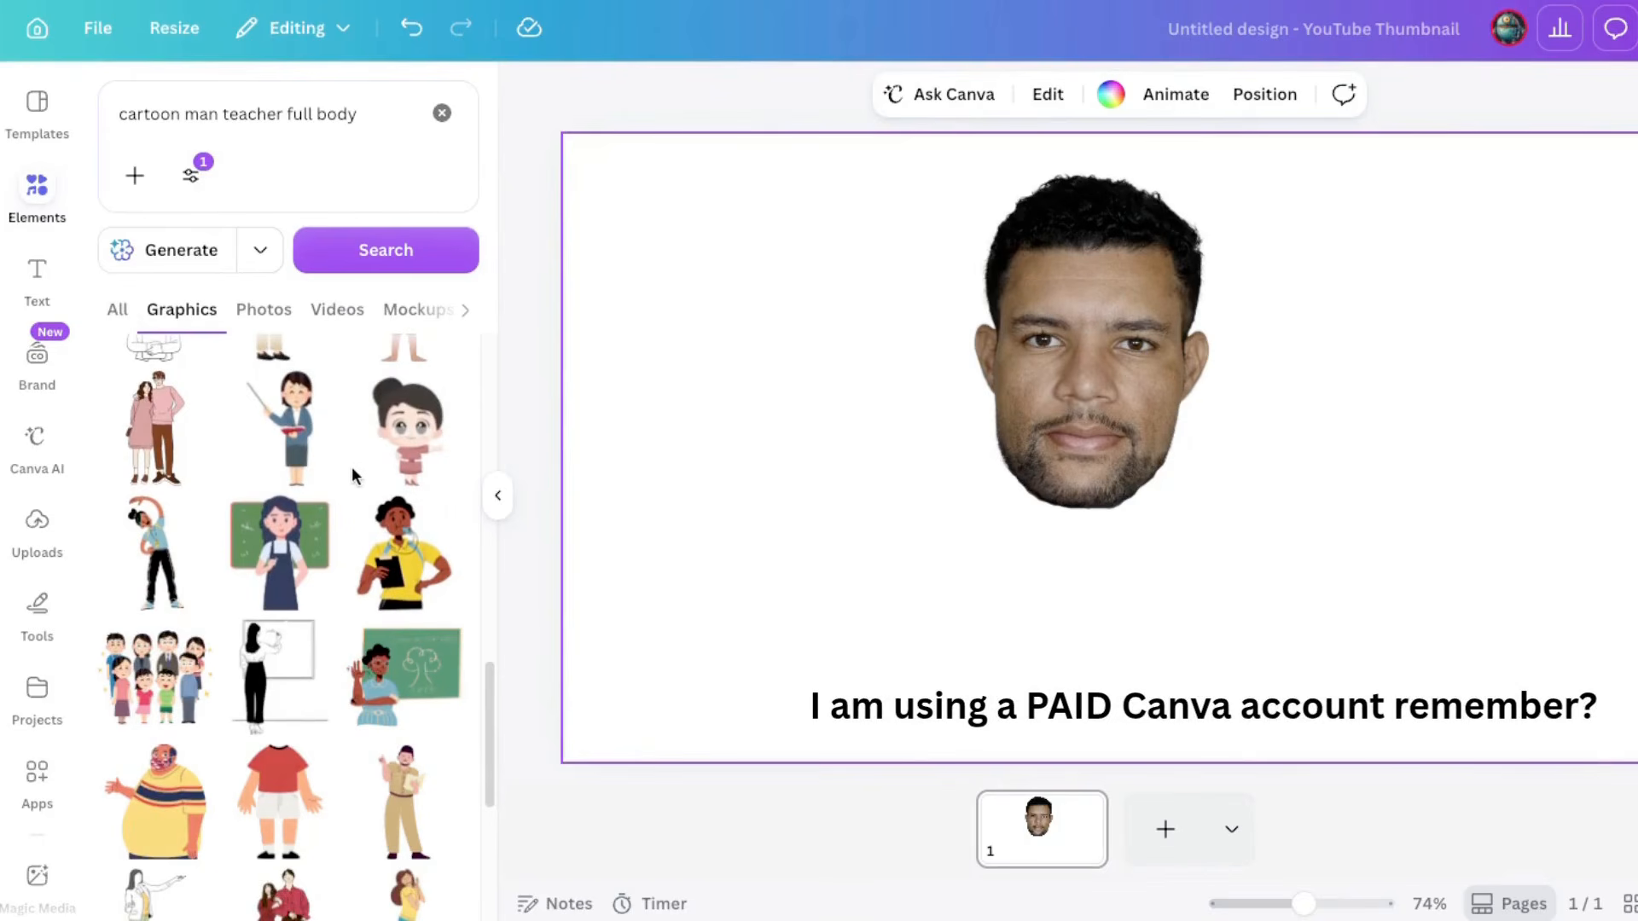
Apply the Free price filter to the graphics search and look through the results for a suitable cartoon body
{"action": "left_click", "coordinate": [187, 172]}
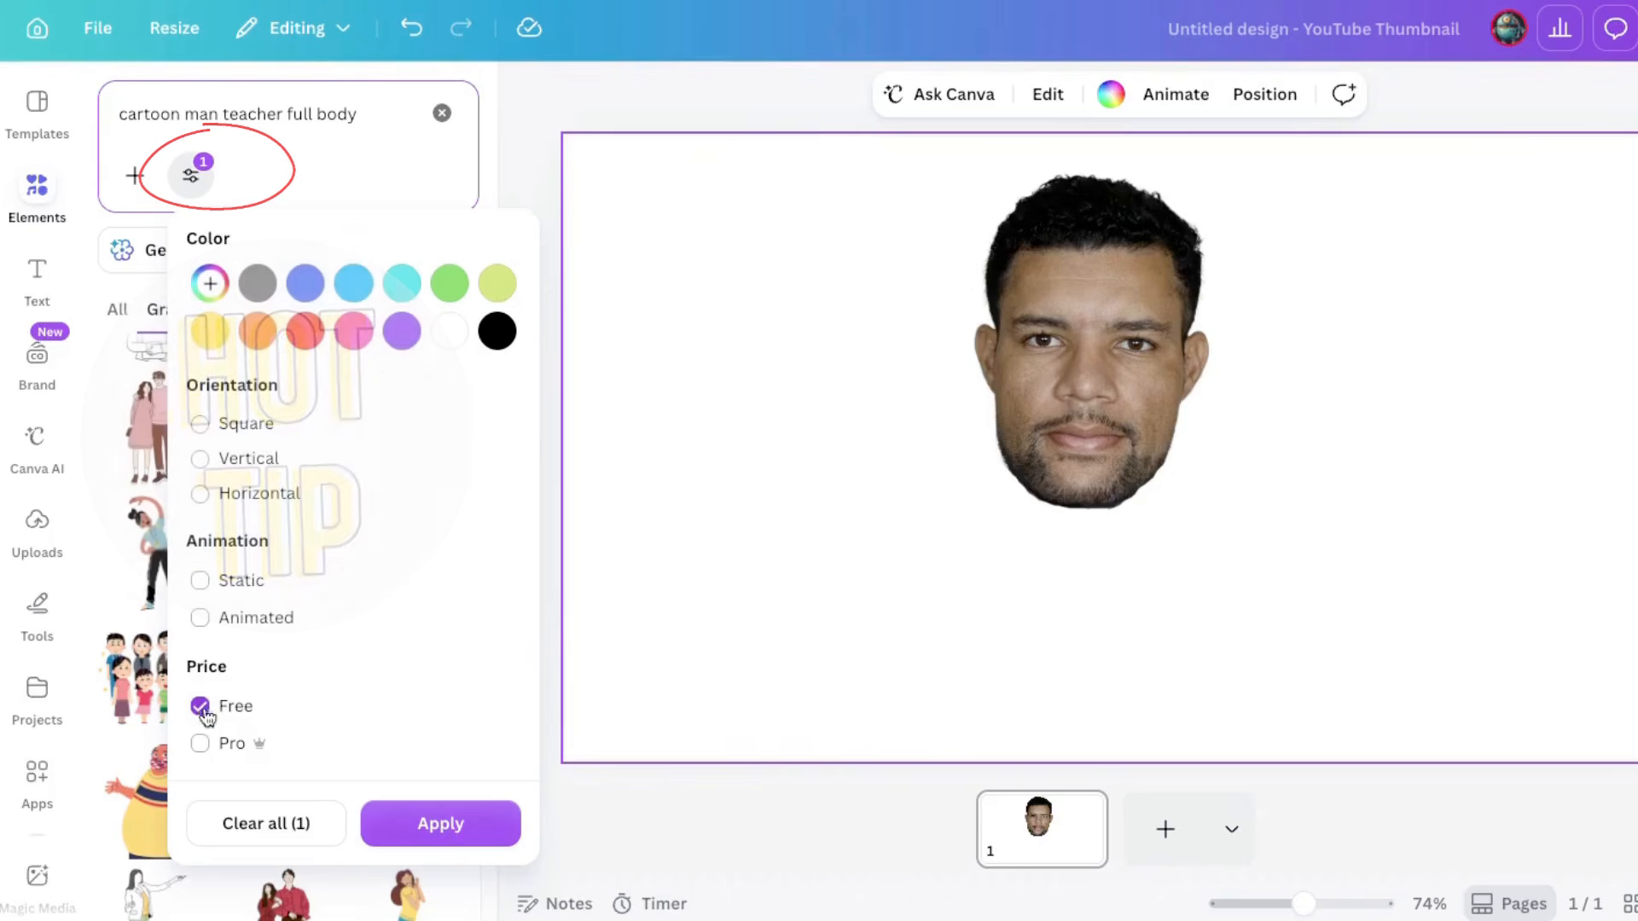
{"action": "left_click", "coordinate": [440, 823]}
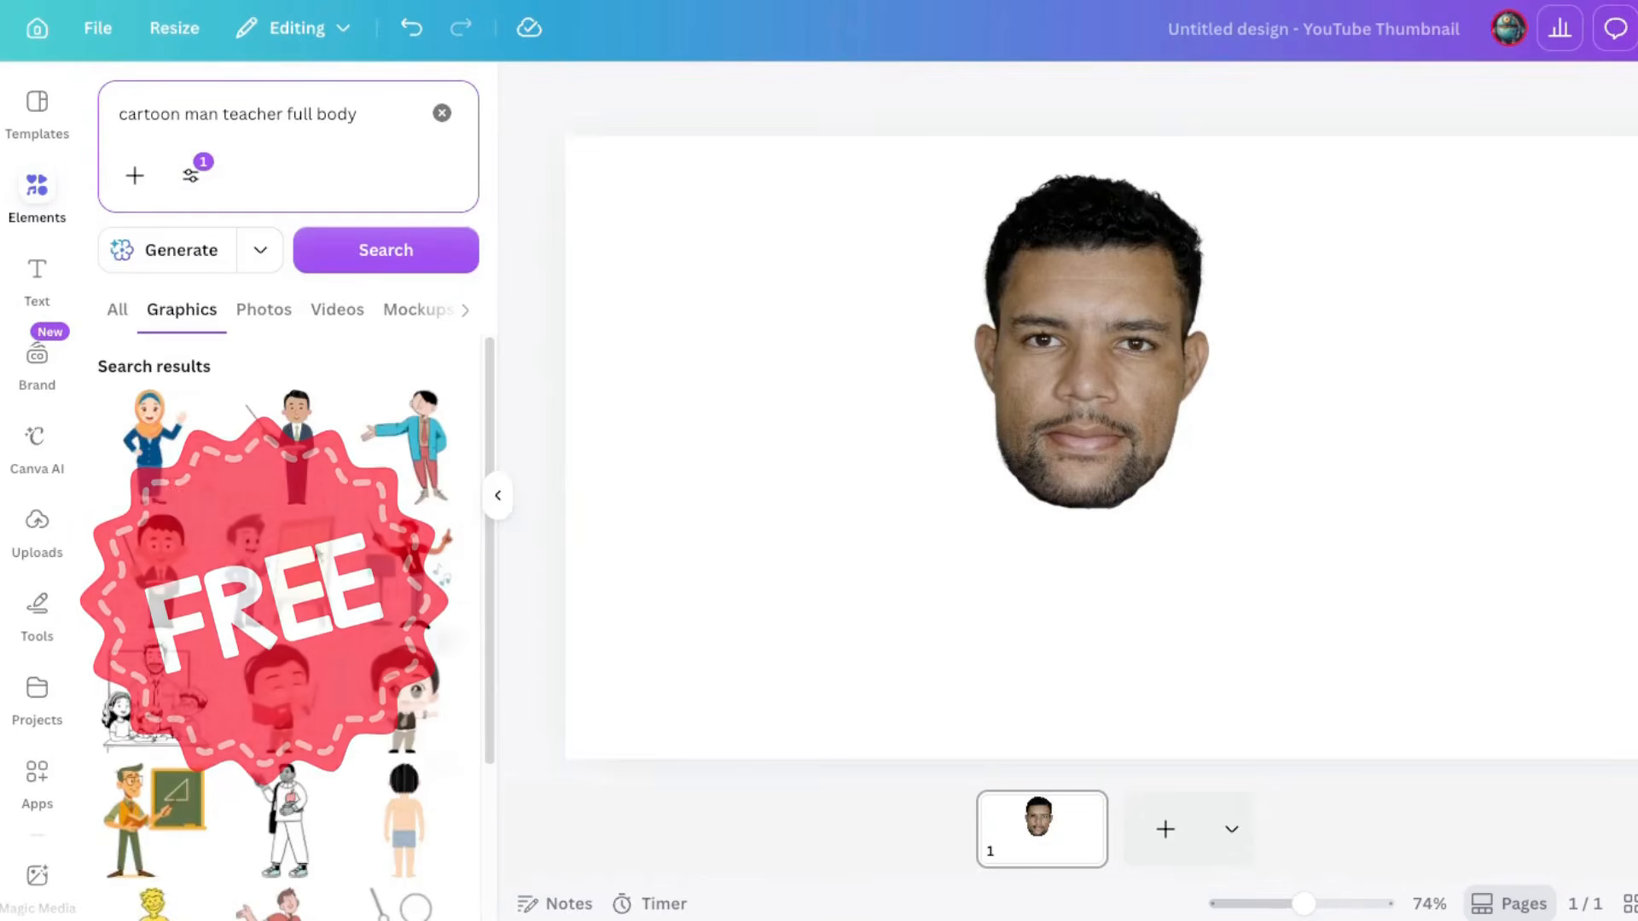
{"action": "scroll", "coordinate": [232, 524], "scroll_direction": "down", "scroll_amount": 3}
{"action": "scroll", "coordinate": [232, 524], "scroll_direction": "down", "scroll_amount": 2}
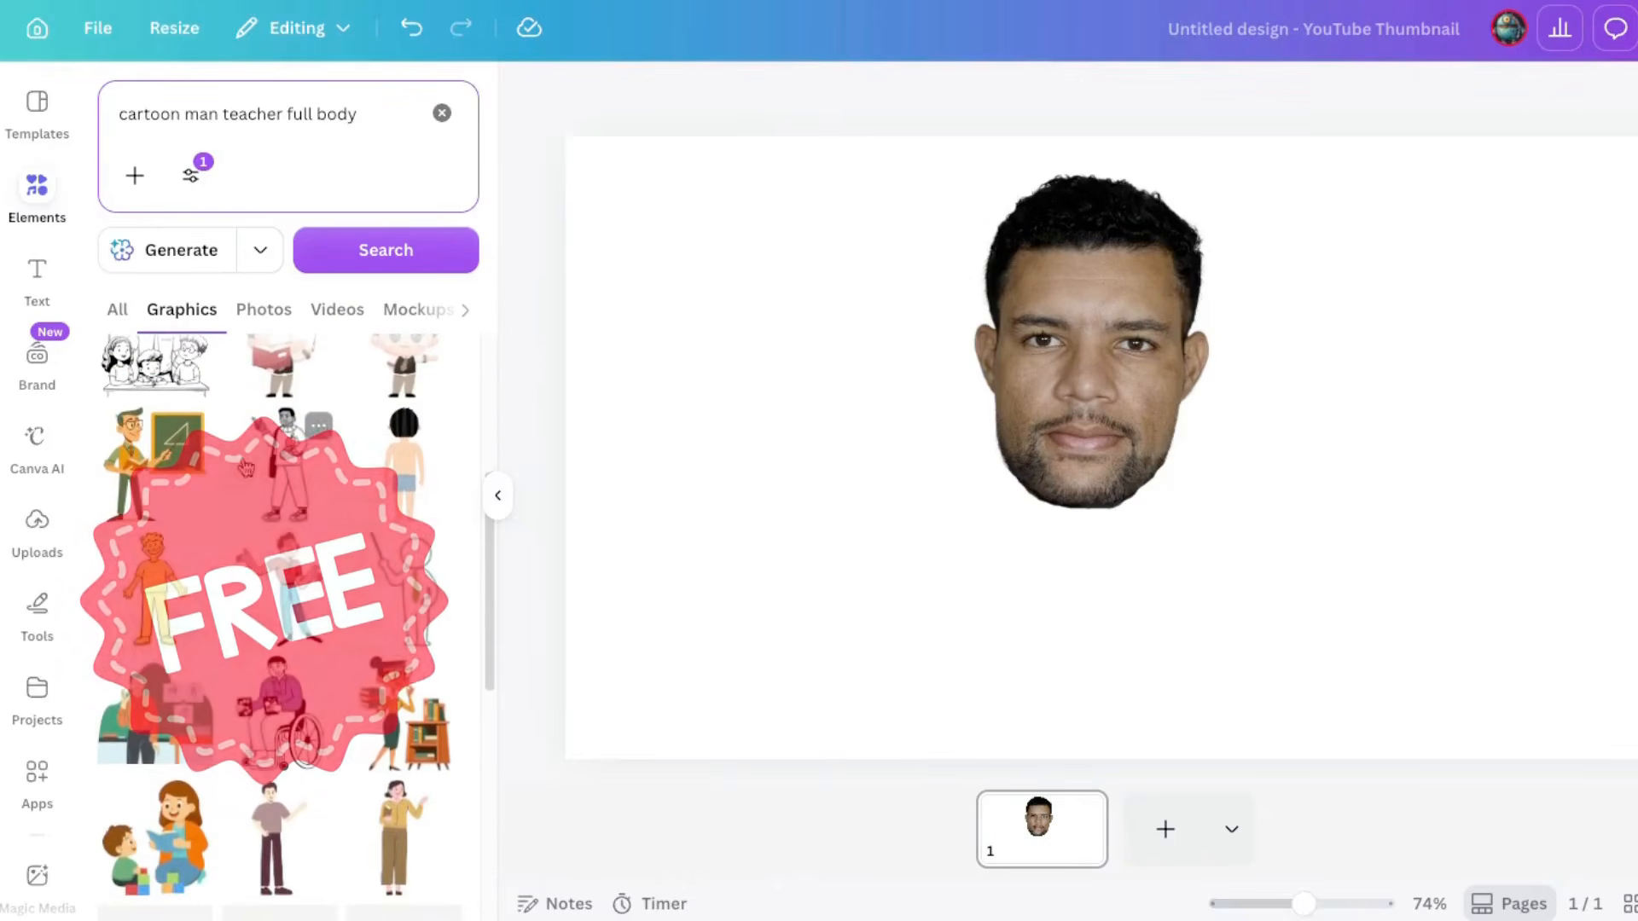
{"action": "scroll", "coordinate": [443, 670], "scroll_direction": "down", "scroll_amount": 5}
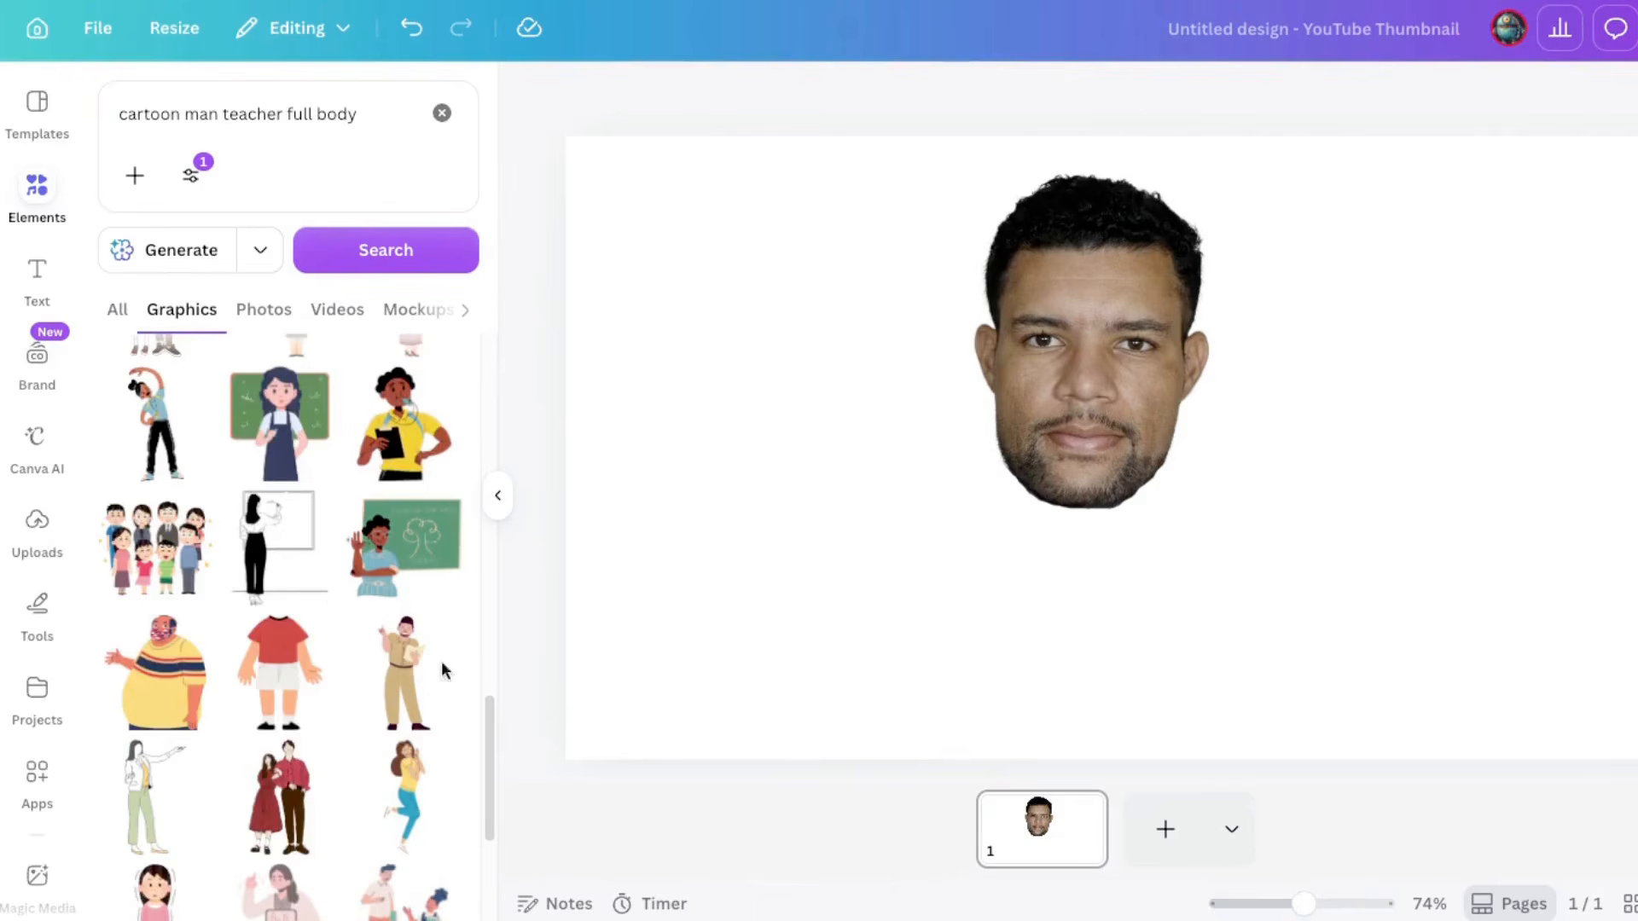
Add the headless body graphic with red shirt and white shorts, resize it and place it beneath the head at the page bottom
{"action": "left_click", "coordinate": [273, 667]}
{"action": "left_click_drag", "start_coordinate": [1020, 571], "coordinate": [894, 748]}
{"action": "left_click_drag", "start_coordinate": [1088, 519], "coordinate": [1104, 525]}
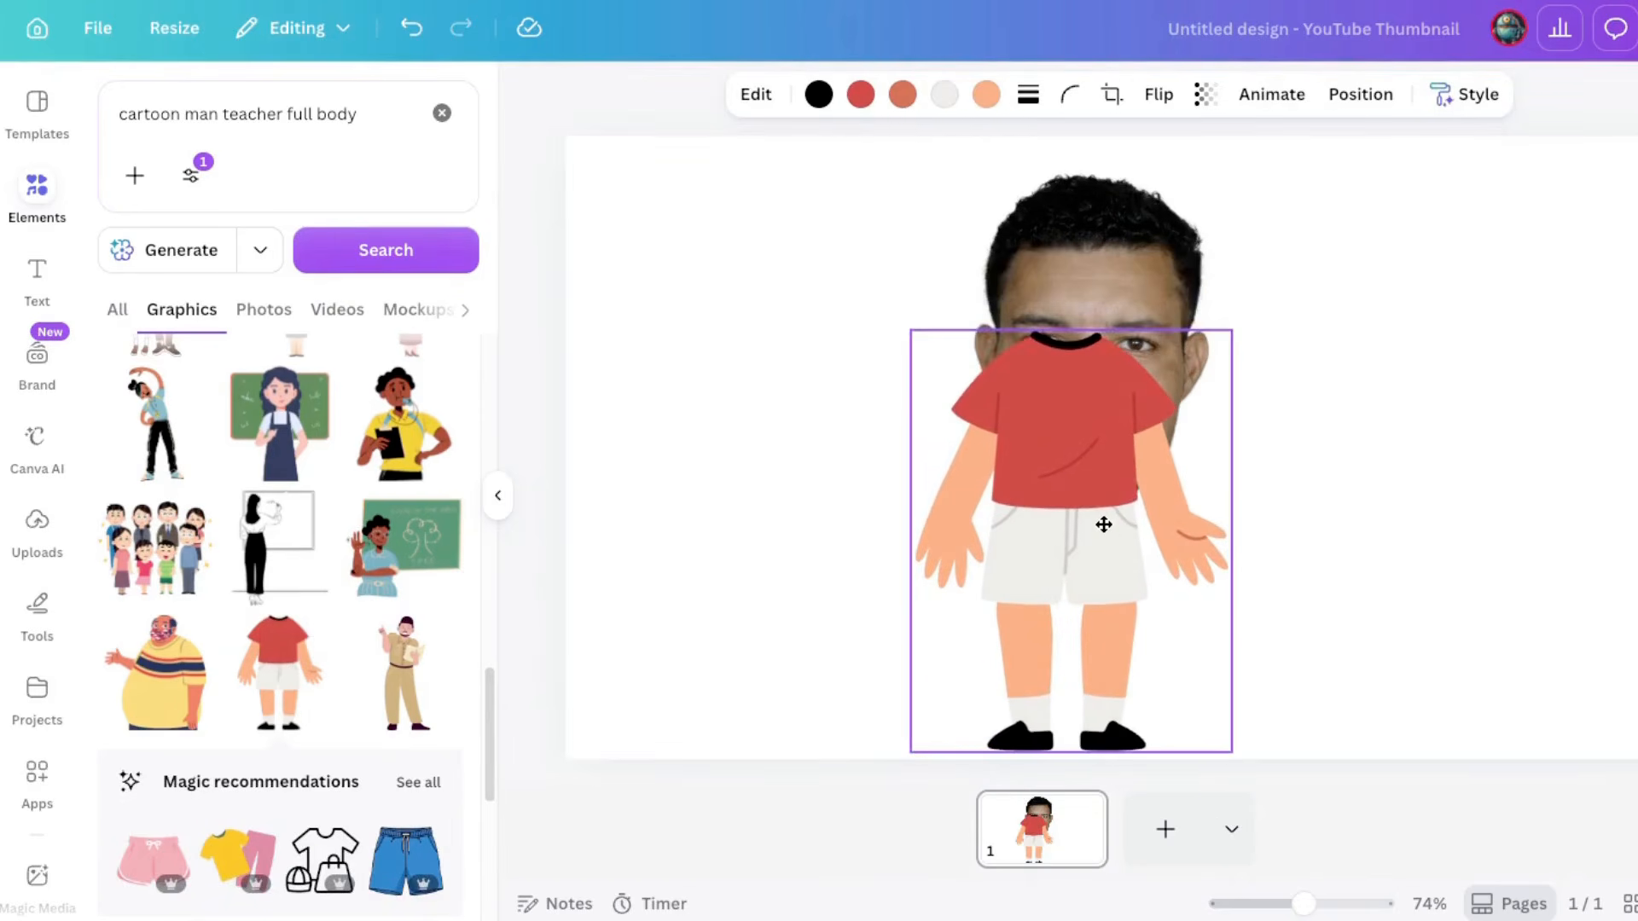
{"action": "left_click_drag", "start_coordinate": [1232, 330], "coordinate": [1189, 386]}
{"action": "left_click_drag", "start_coordinate": [1078, 464], "coordinate": [1094, 472]}
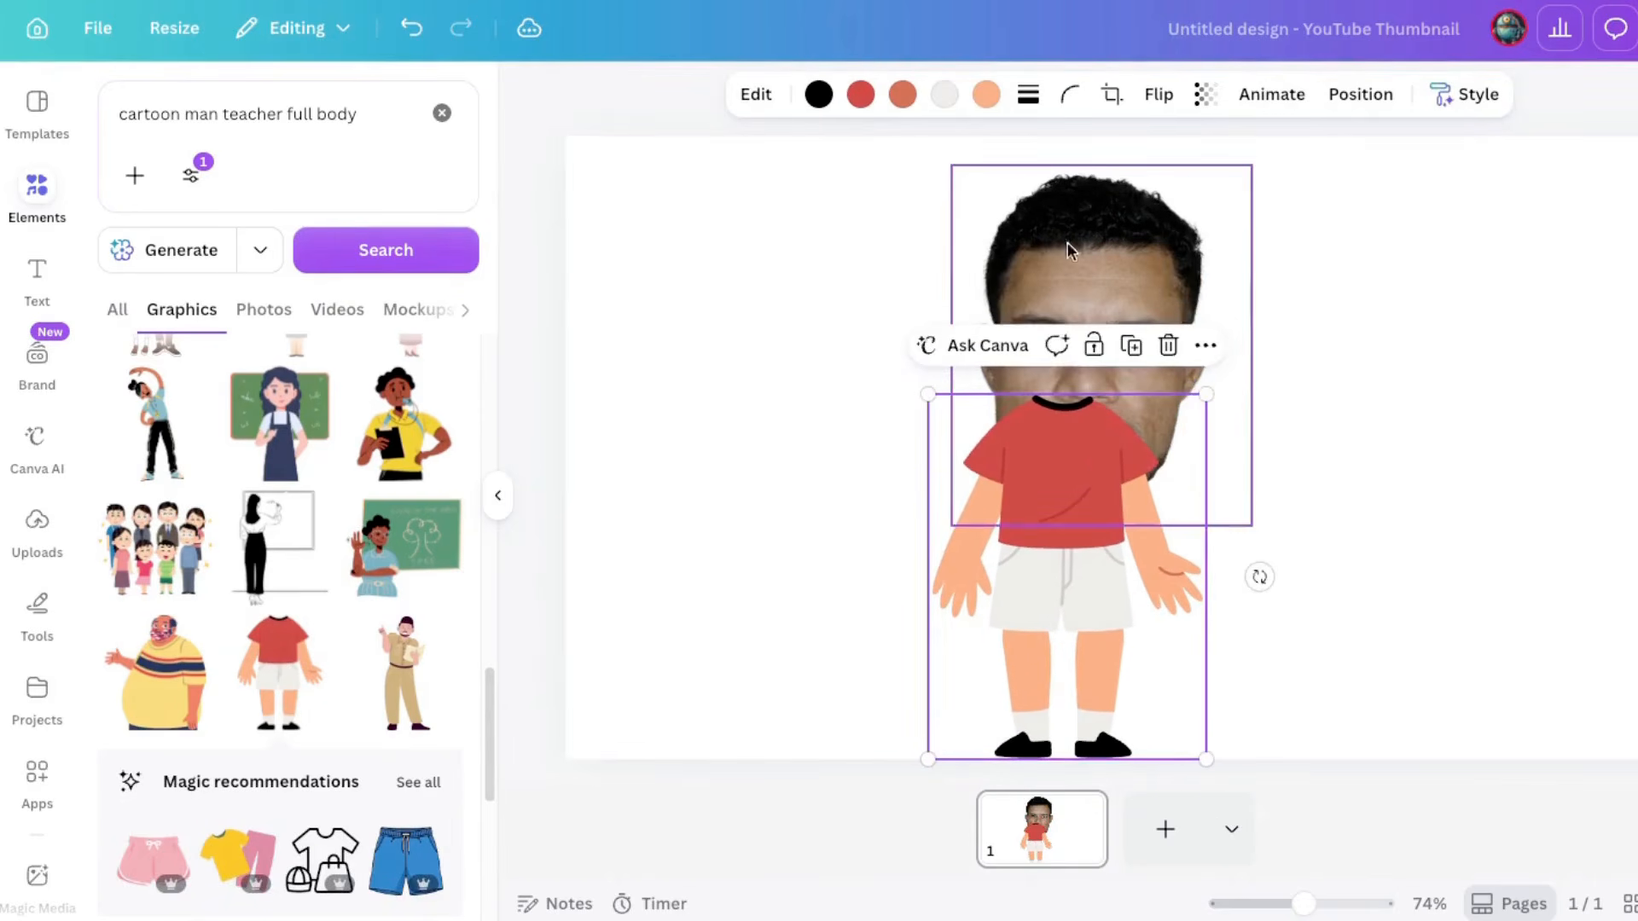
Shrink the head cutout to suit the cartoon body and align it above the shirt collar
{"action": "left_click", "coordinate": [1069, 249]}
{"action": "left_click_drag", "start_coordinate": [1246, 518], "coordinate": [1171, 428]}
{"action": "left_click_drag", "start_coordinate": [1082, 325], "coordinate": [1087, 329]}
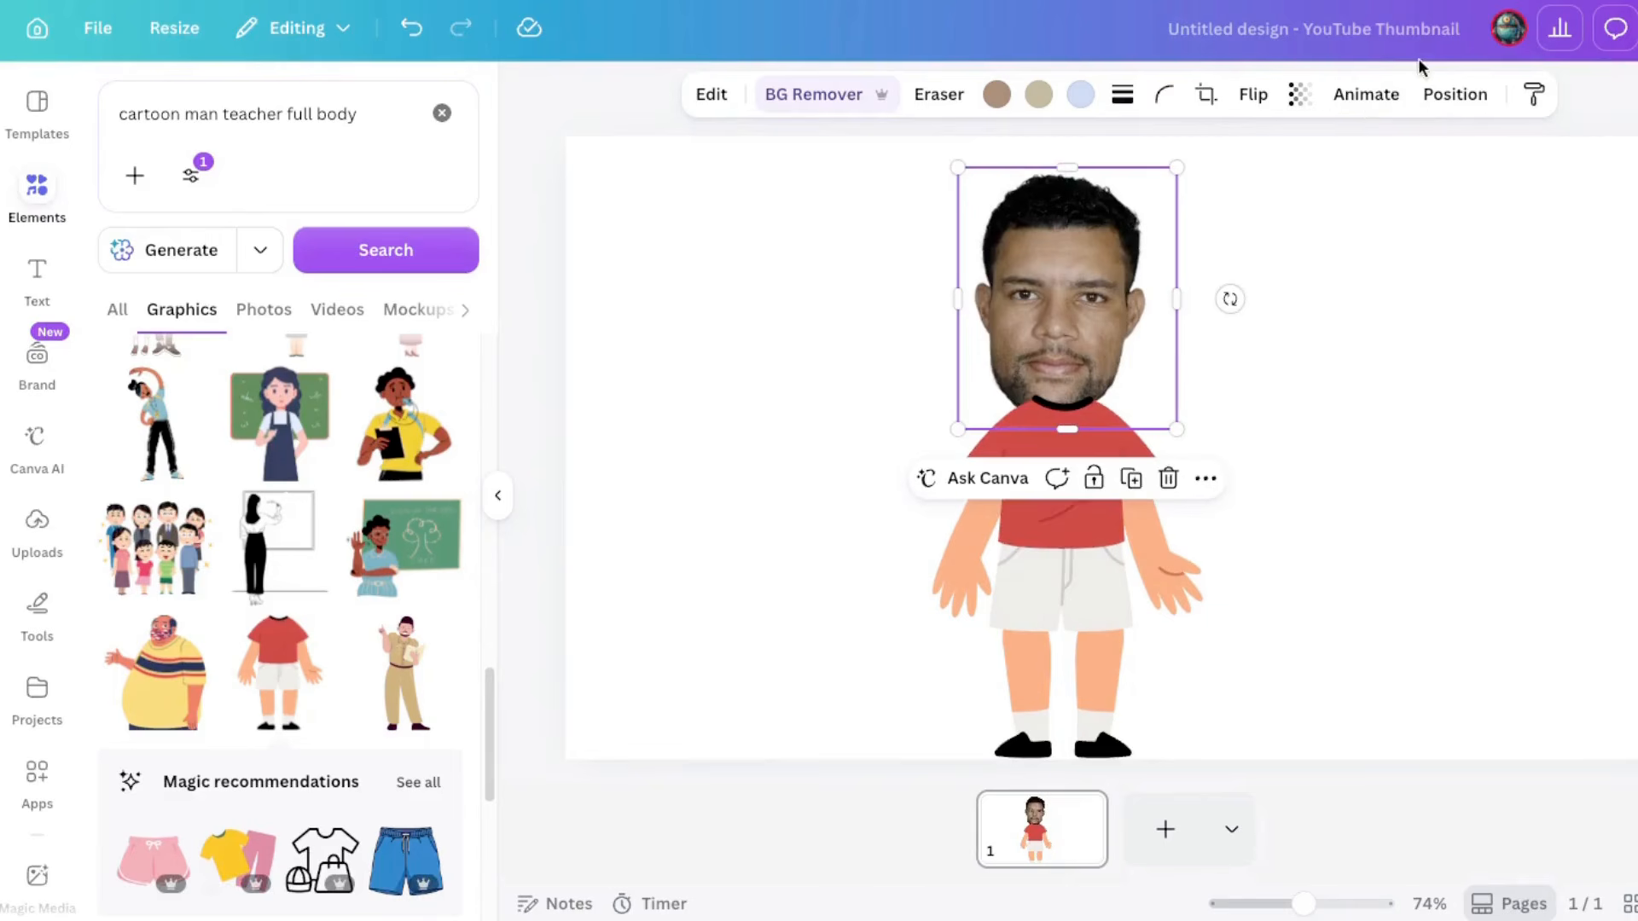
Adjust the head photo's texture by setting sharpness to 20 and clarity to 10
{"action": "left_click", "coordinate": [698, 108]}
{"action": "left_click", "coordinate": [139, 336]}
{"action": "scroll", "coordinate": [385, 579], "scroll_direction": "down", "scroll_amount": 1}
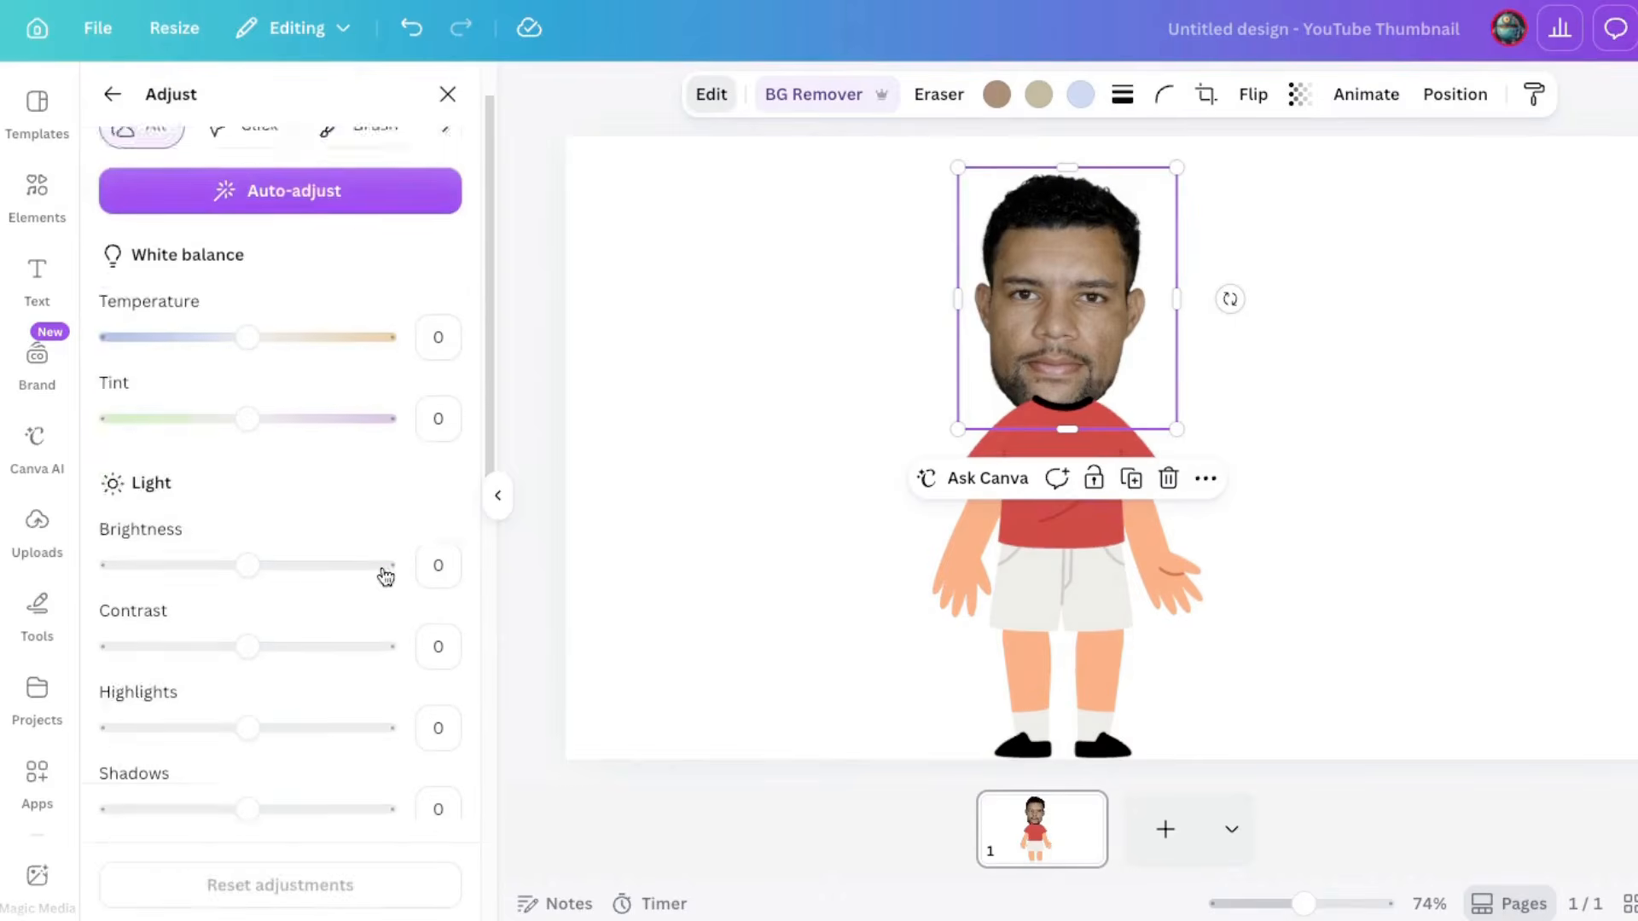
{"action": "scroll", "coordinate": [256, 631], "scroll_direction": "down", "scroll_amount": 9}
{"action": "left_click_drag", "start_coordinate": [247, 683], "coordinate": [275, 687]}
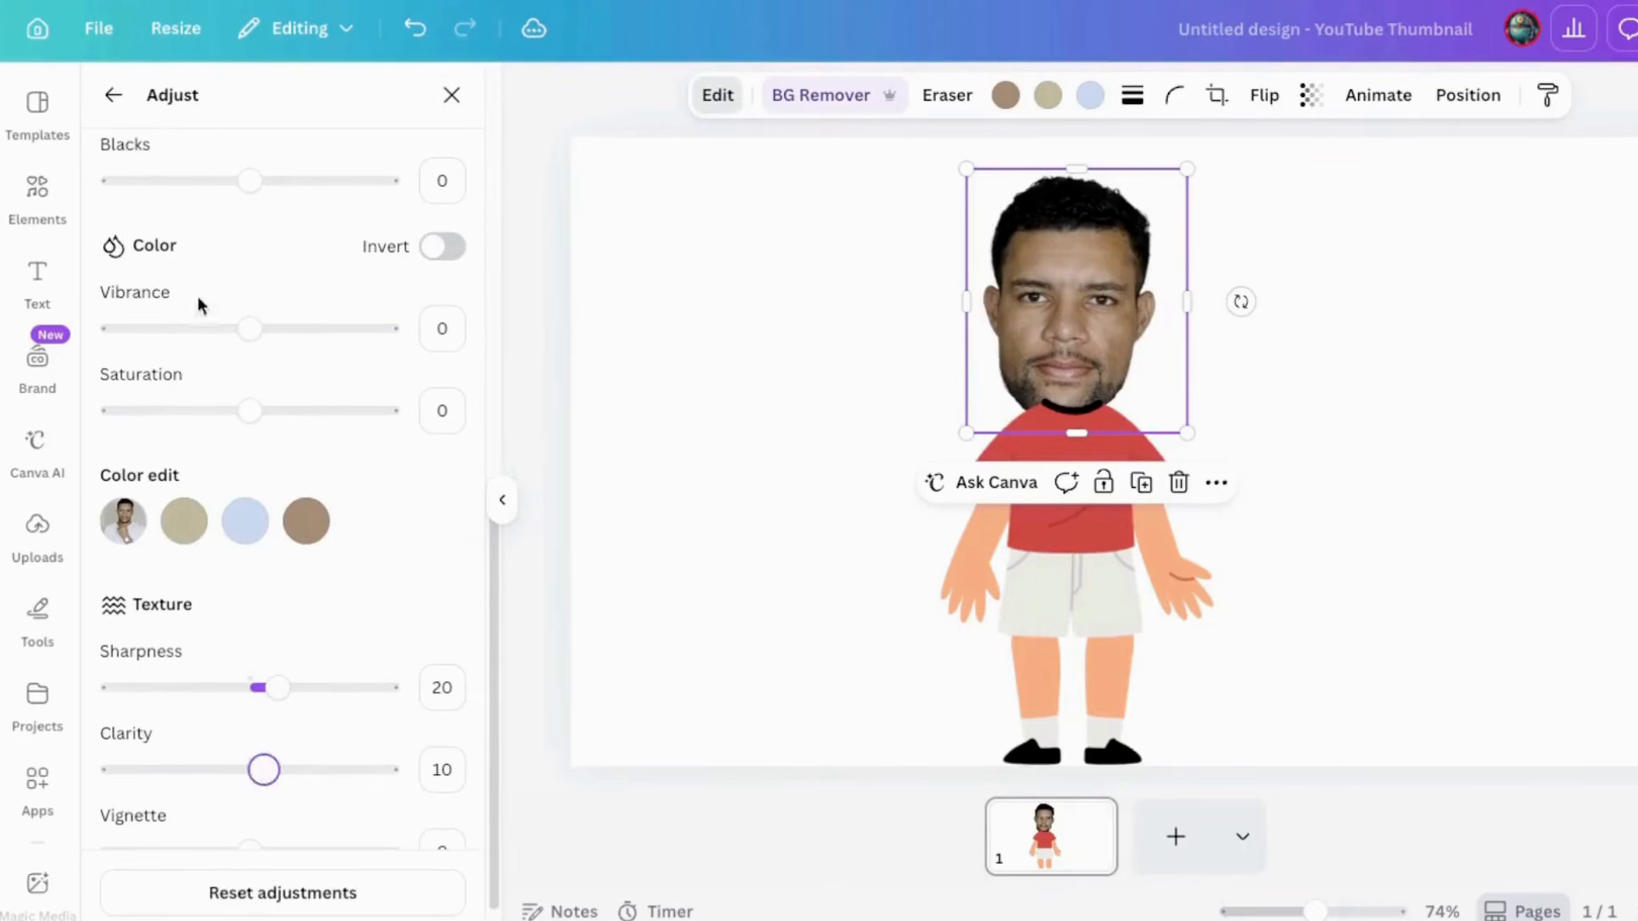
Adjust the head photo with brightness 23, highlights 14 and vibrance 25, and raise its whites and blacks
{"action": "scroll", "coordinate": [256, 418], "scroll_direction": "up", "scroll_amount": 6}
{"action": "left_click_drag", "start_coordinate": [249, 311], "coordinate": [278, 311]}
{"action": "scroll", "coordinate": [267, 409], "scroll_direction": "down", "scroll_amount": 1}
{"action": "left_click_drag", "start_coordinate": [249, 424], "coordinate": [267, 436]}
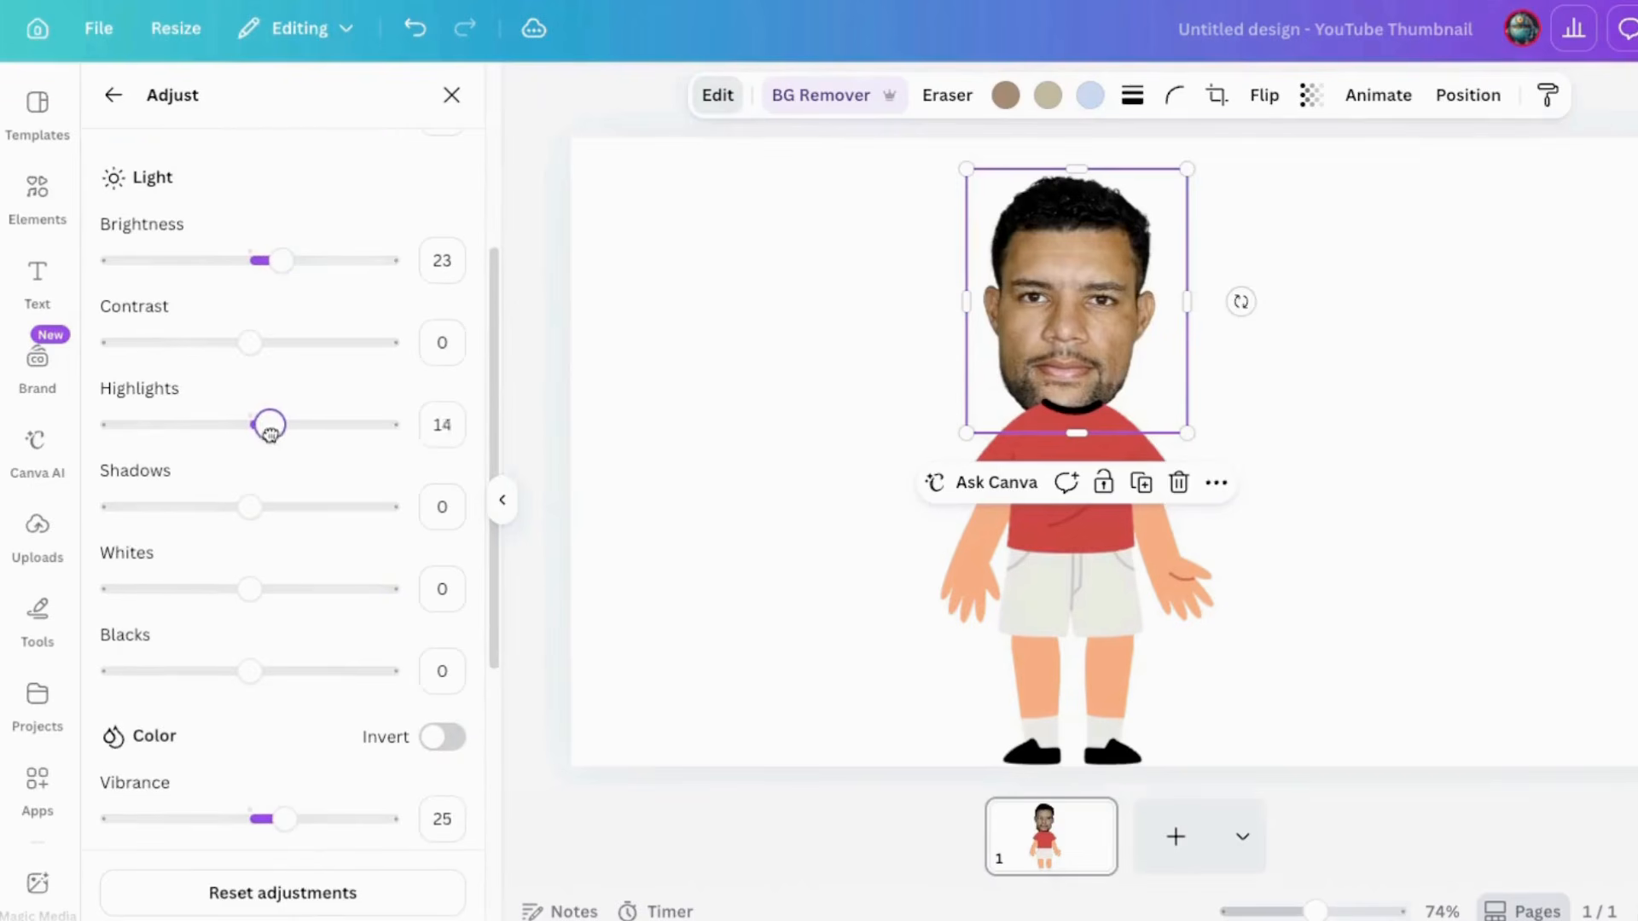
{"action": "left_click_drag", "start_coordinate": [268, 602], "coordinate": [283, 588]}
{"action": "left_click_drag", "start_coordinate": [249, 671], "coordinate": [260, 671]}
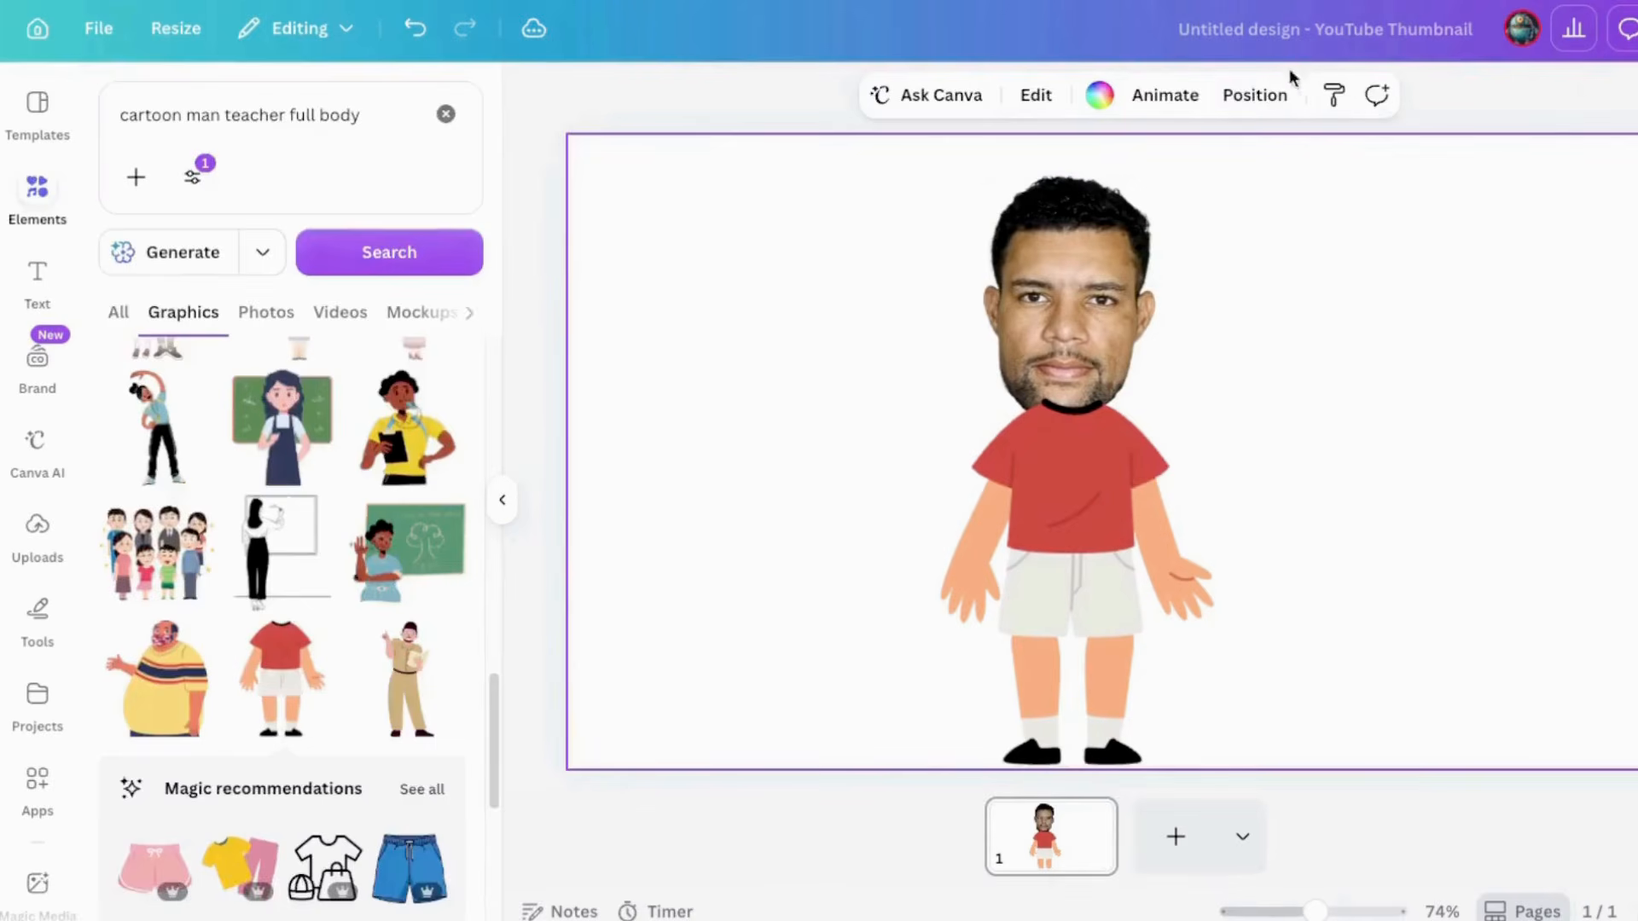
Move the head layer above the body layer and lower the head so the chin overlaps the collar
{"action": "left_click", "coordinate": [1255, 91]}
{"action": "left_click_drag", "start_coordinate": [293, 369], "coordinate": [950, 310]}
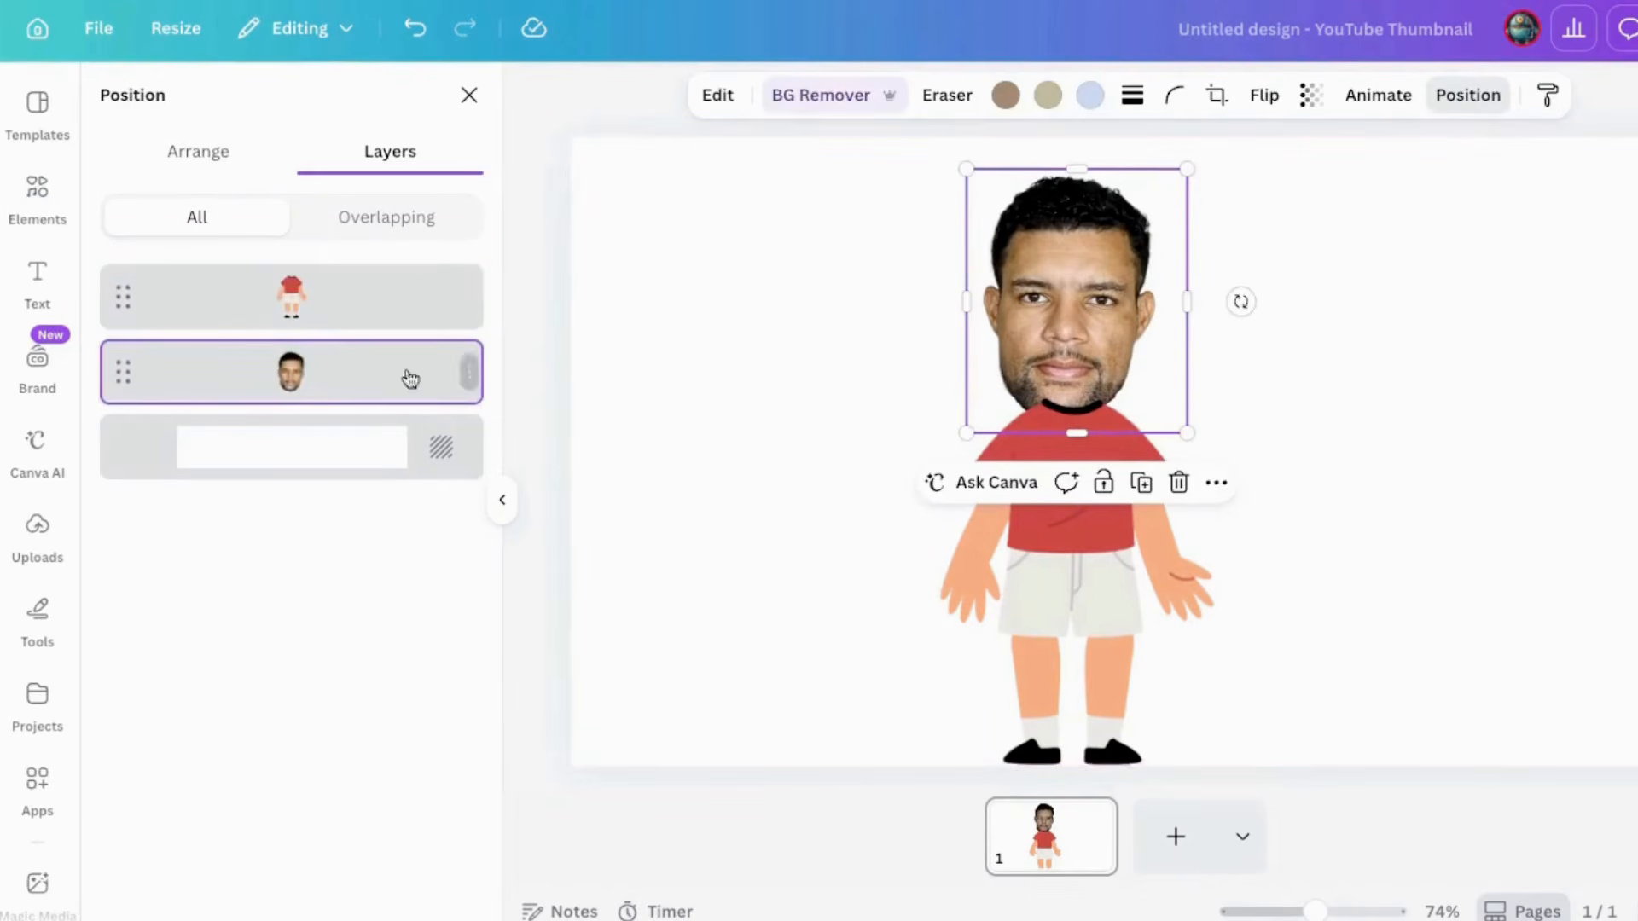
{"action": "left_click_drag", "start_coordinate": [413, 373], "coordinate": [309, 280]}
{"action": "left_click_drag", "start_coordinate": [1057, 302], "coordinate": [1057, 321]}
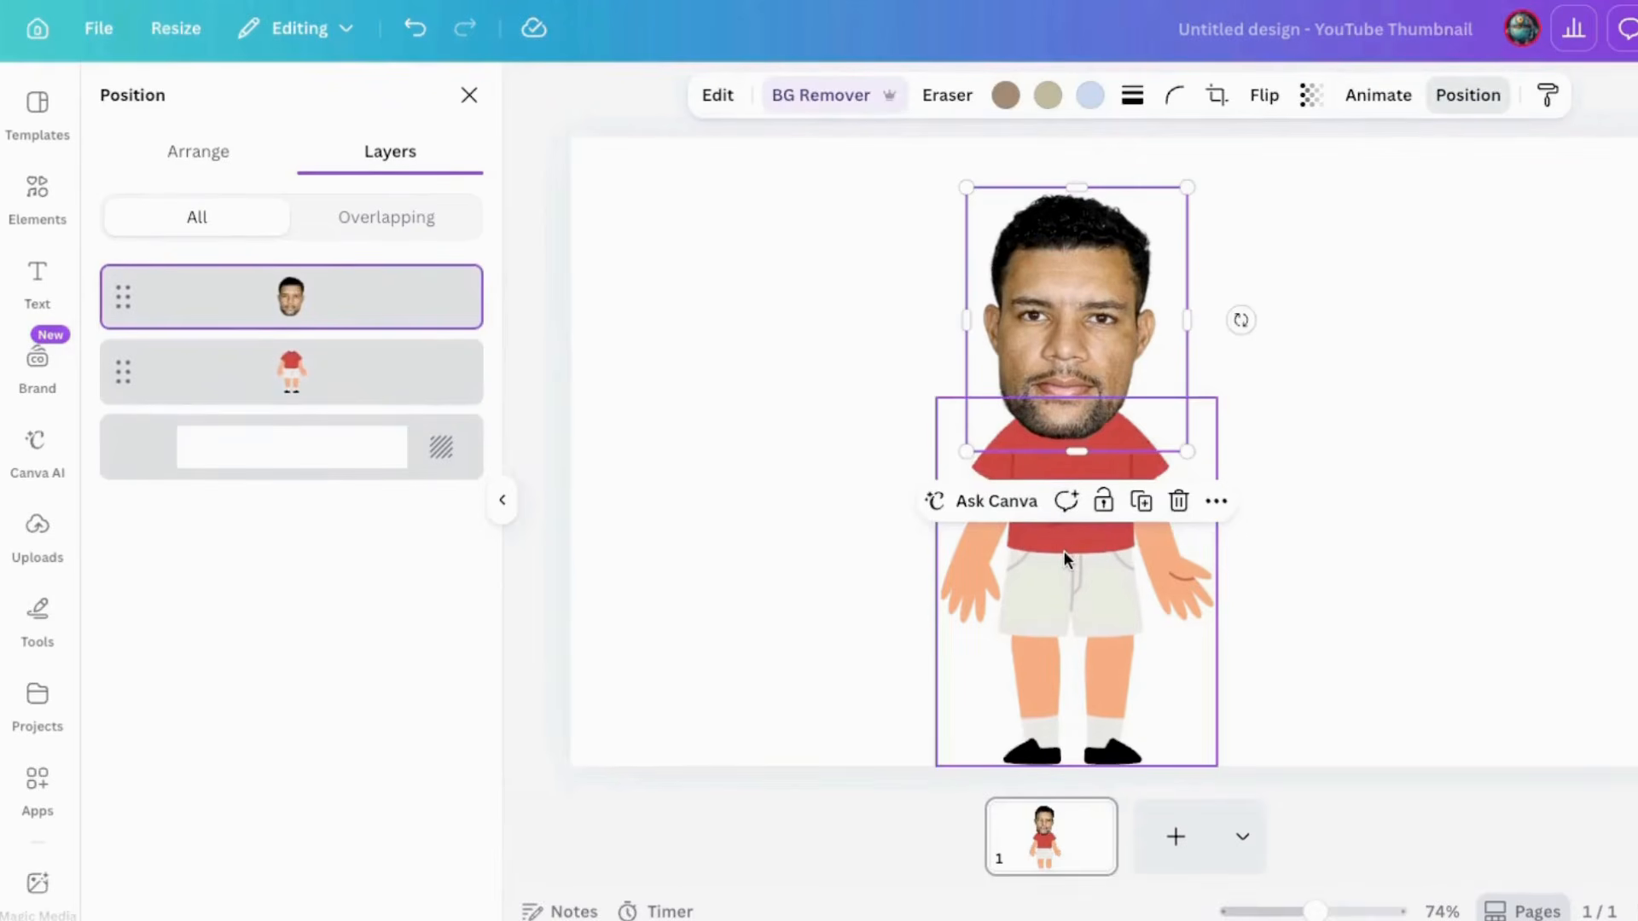
Select the head and body together and shift them slightly up on the page
{"action": "left_click", "coordinate": [1063, 550]}
{"action": "left_click", "coordinate": [1077, 314], "text": "shift"}
{"action": "left_click_drag", "start_coordinate": [1067, 285], "coordinate": [1067, 255]}
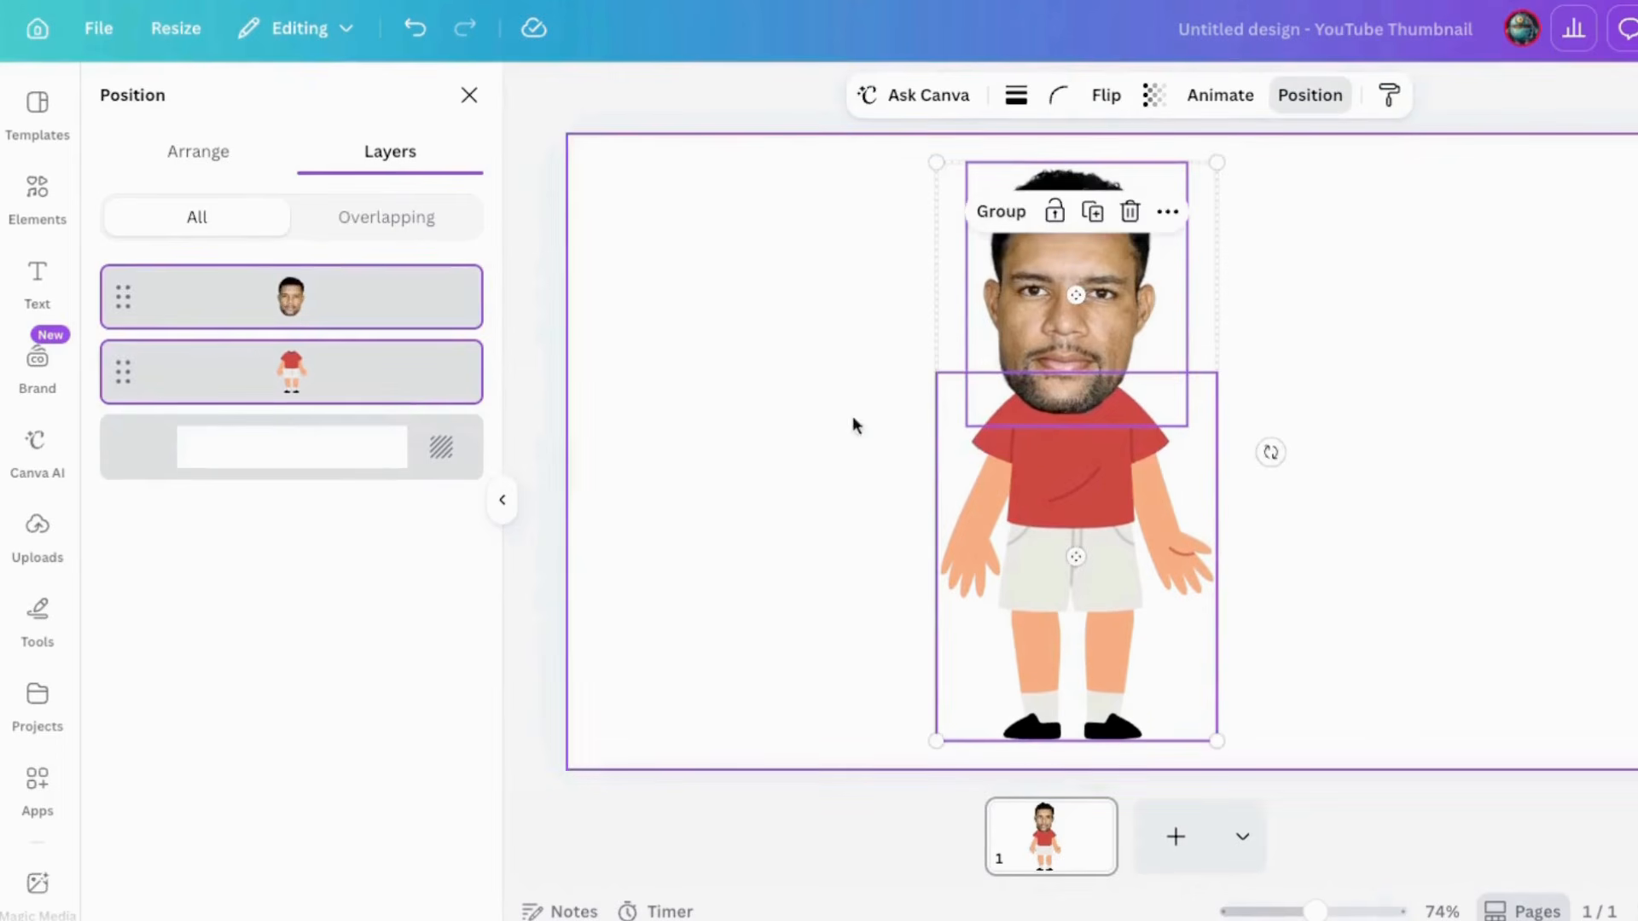
{"action": "left_click", "coordinate": [754, 408]}
Group the head with the body and nudge the grouped character slightly sideways
{"action": "left_click", "coordinate": [1105, 324]}
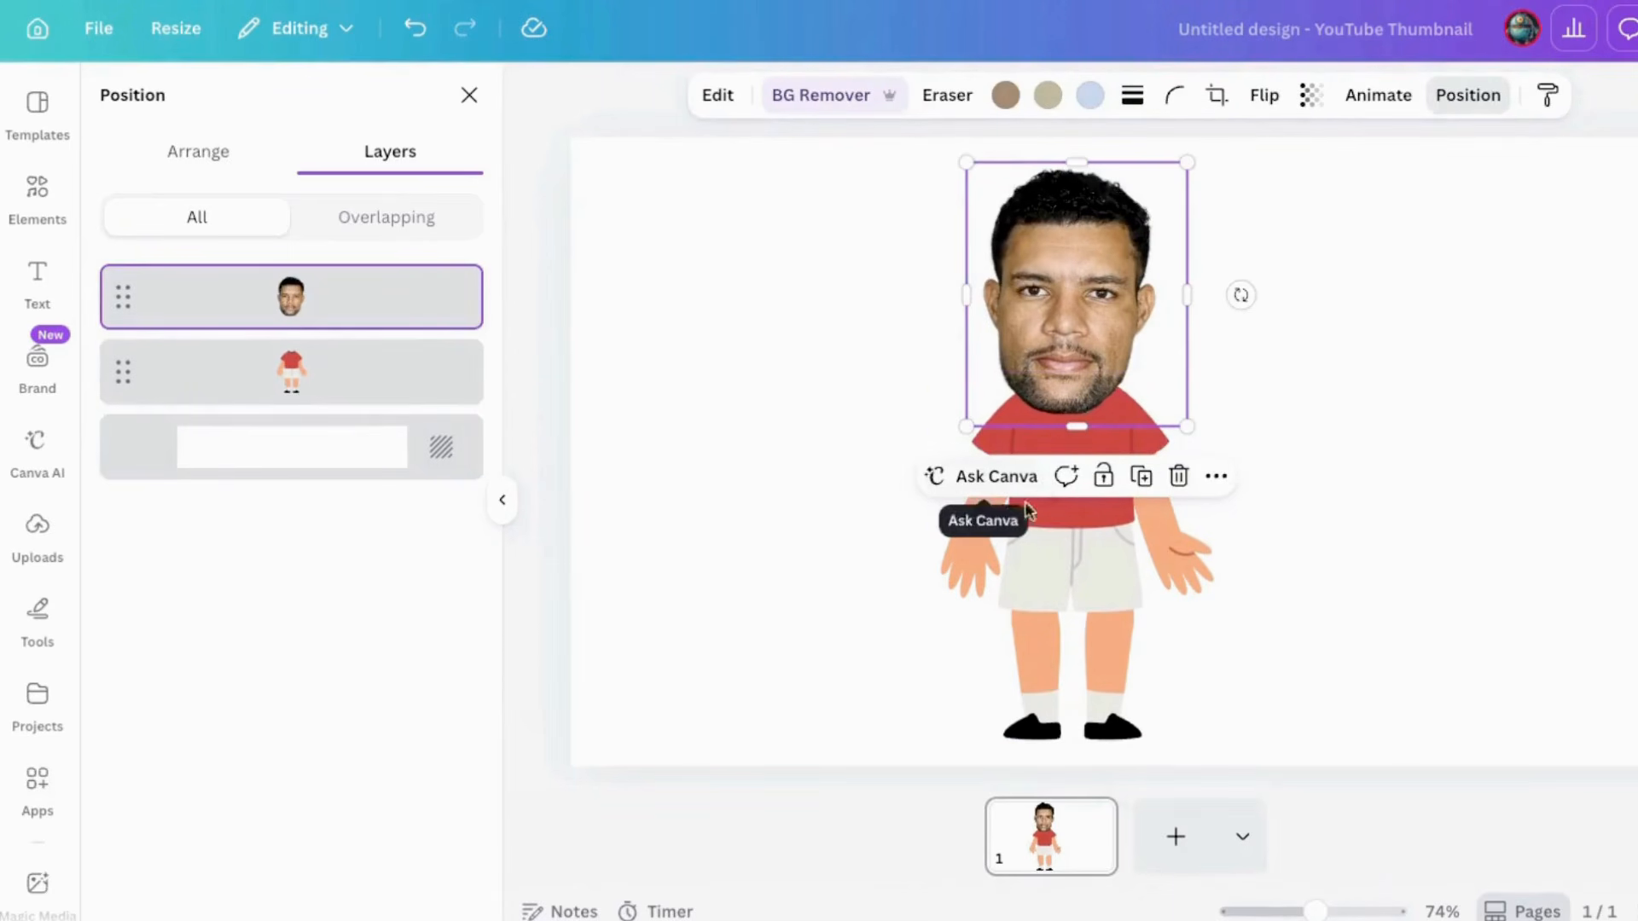
{"action": "left_click", "coordinate": [1092, 504], "text": "shift"}
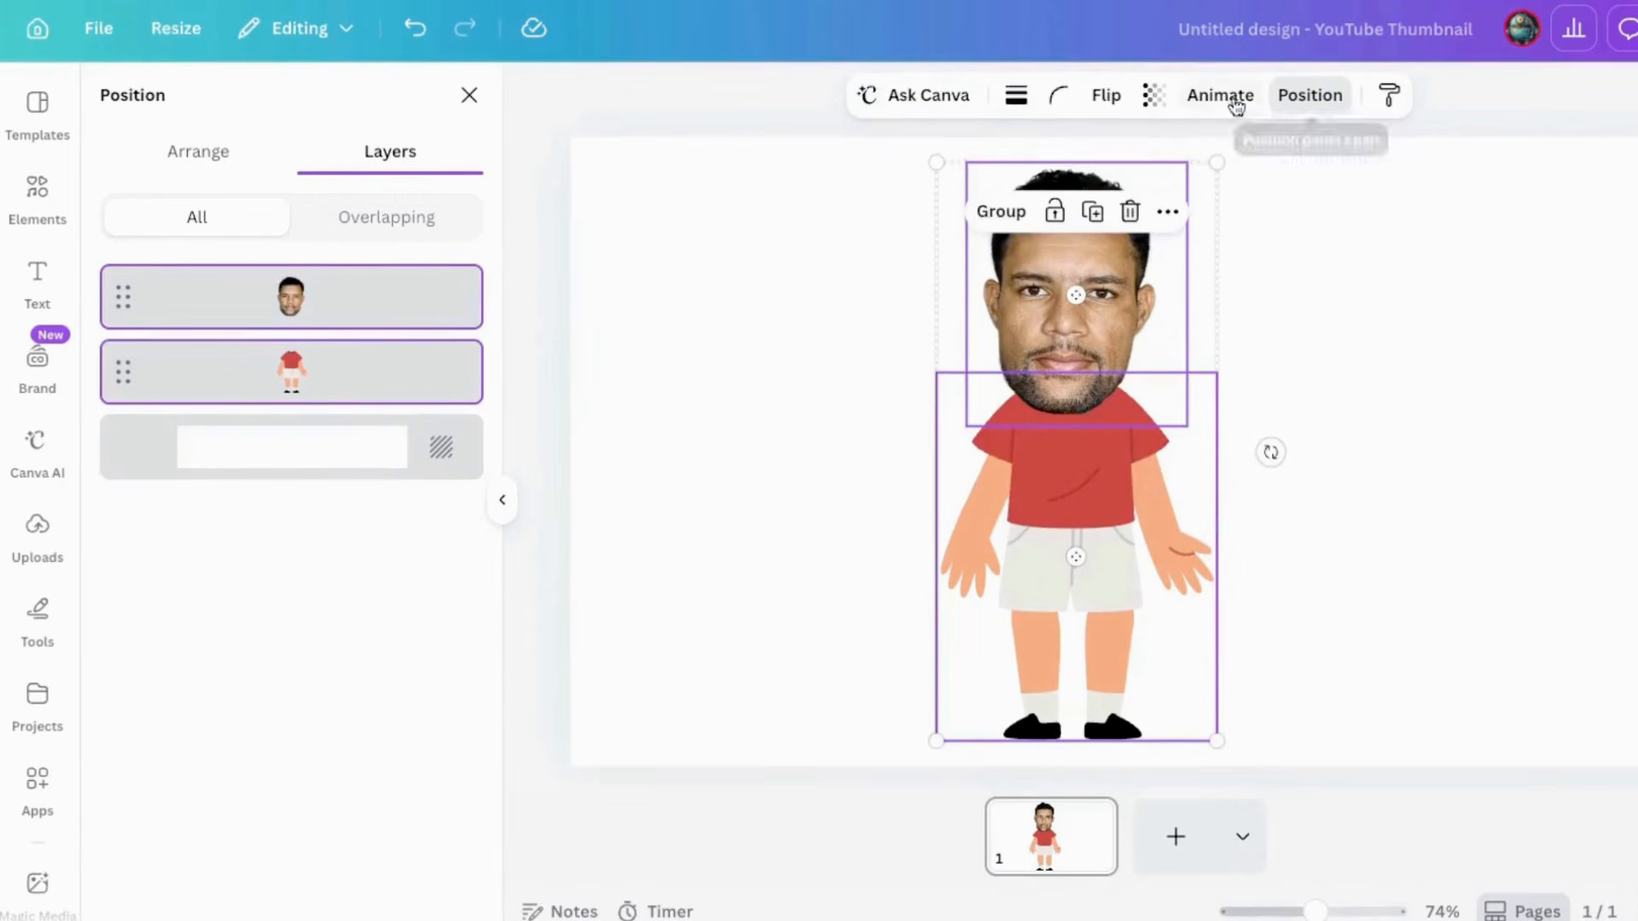
{"action": "left_click", "coordinate": [1019, 220]}
{"action": "mouse_move", "coordinate": [1050, 322]}
{"action": "left_mouse_down"}
{"action": "mouse_move", "coordinate": [1263, 338]}
{"action": "mouse_move", "coordinate": [950, 300]}
{"action": "mouse_move", "coordinate": [1054, 317]}
{"action": "left_mouse_up"}
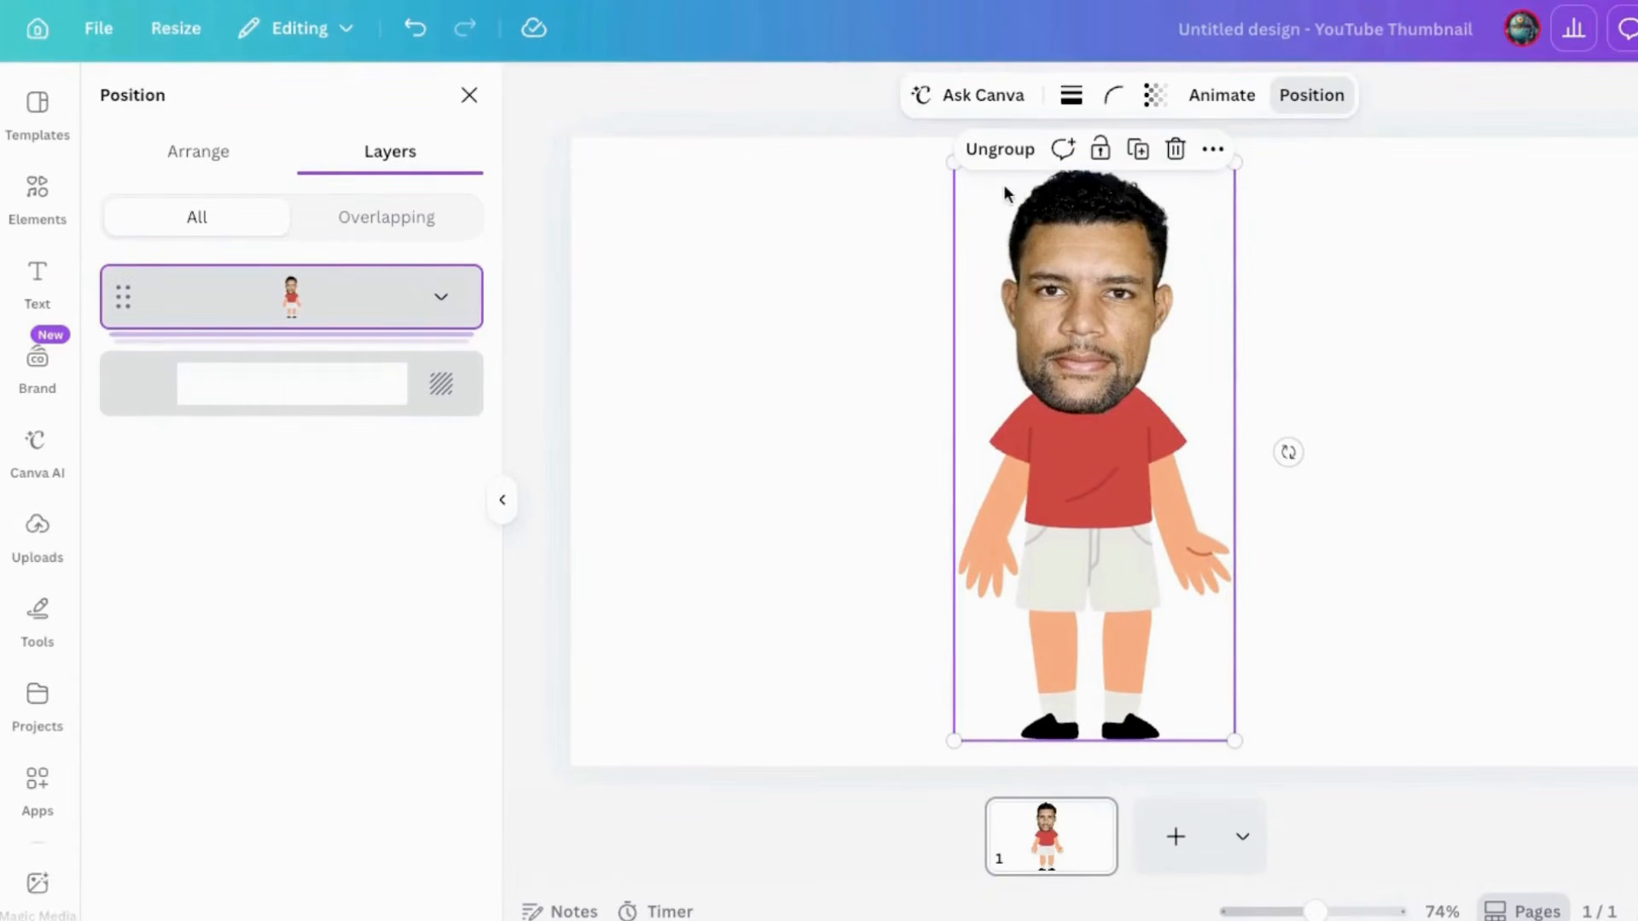
Download the design as a PNG at 1,920 × 1,080 px with a transparent background
{"action": "left_click", "coordinate": [1619, 32]}
{"action": "left_click", "coordinate": [1254, 574]}
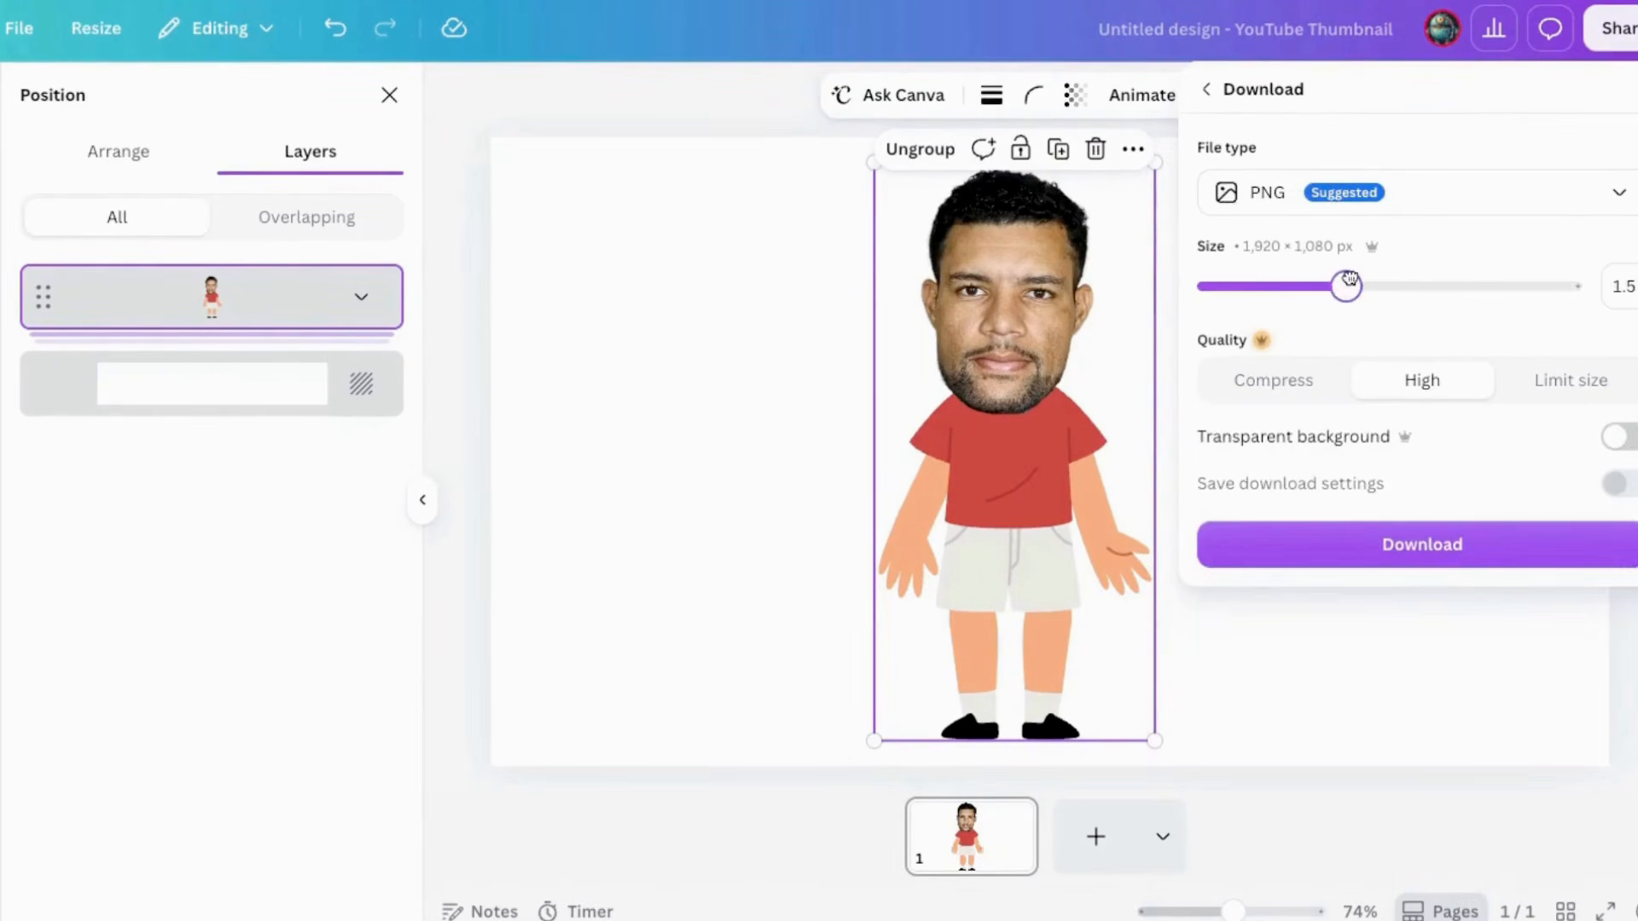
{"action": "left_click", "coordinate": [1618, 437]}
{"action": "left_click", "coordinate": [1380, 550]}
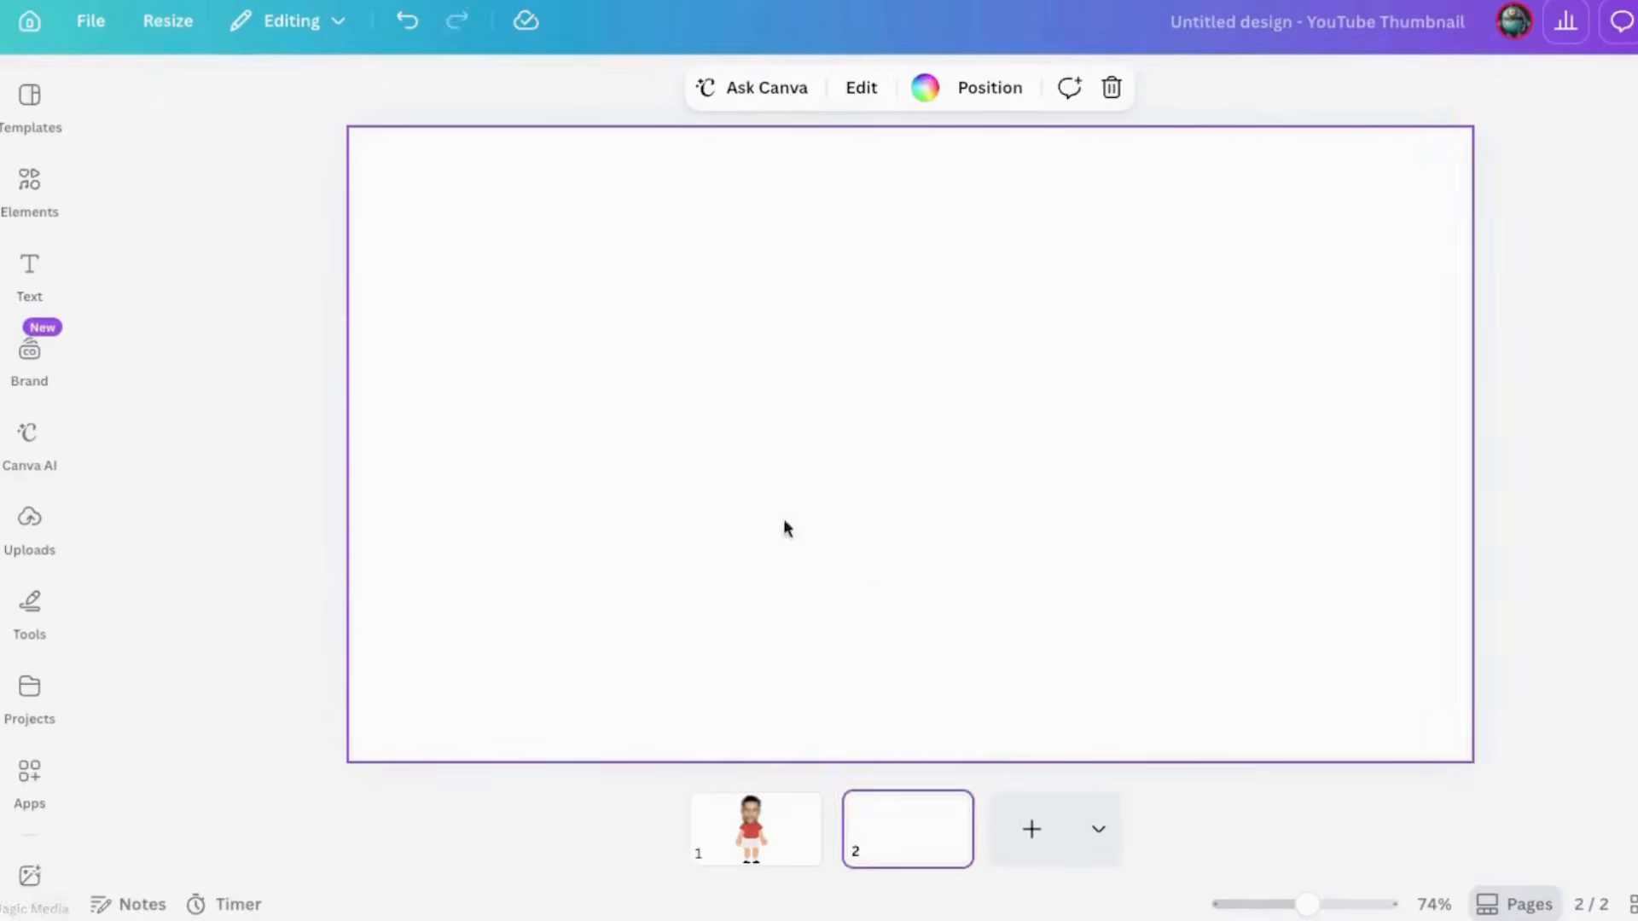
Search the elements for "city park", show only graphics, and filter the results to free items
{"action": "left_click", "coordinate": [29, 181]}
{"action": "type", "text": "city park"}
{"action": "key", "text": "Return"}
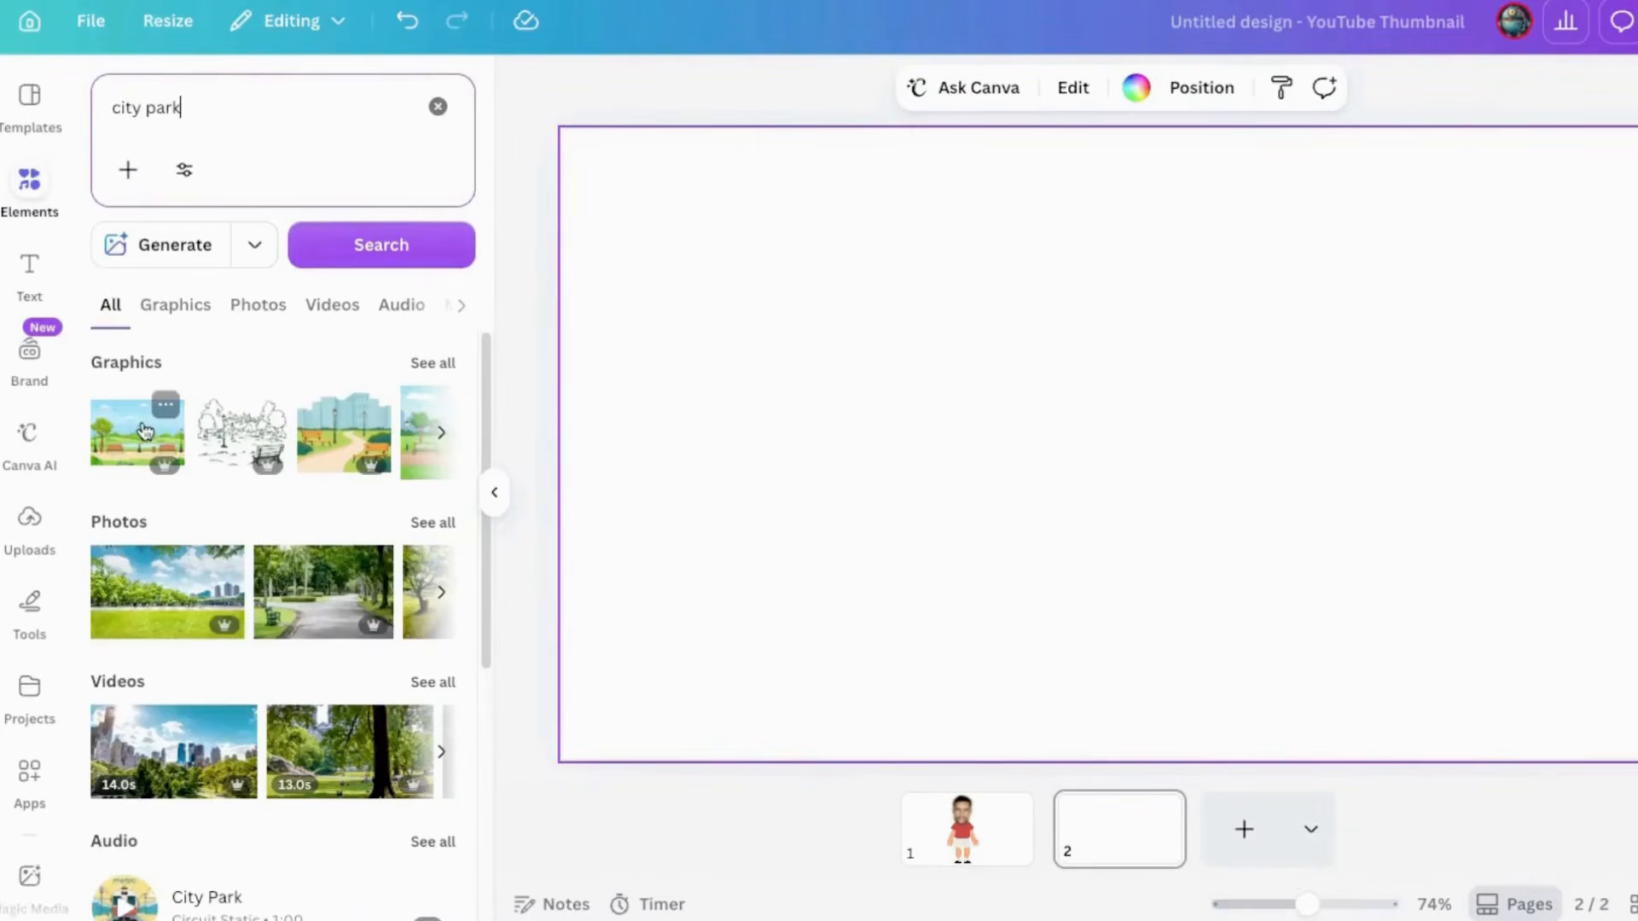
{"action": "left_click", "coordinate": [121, 367]}
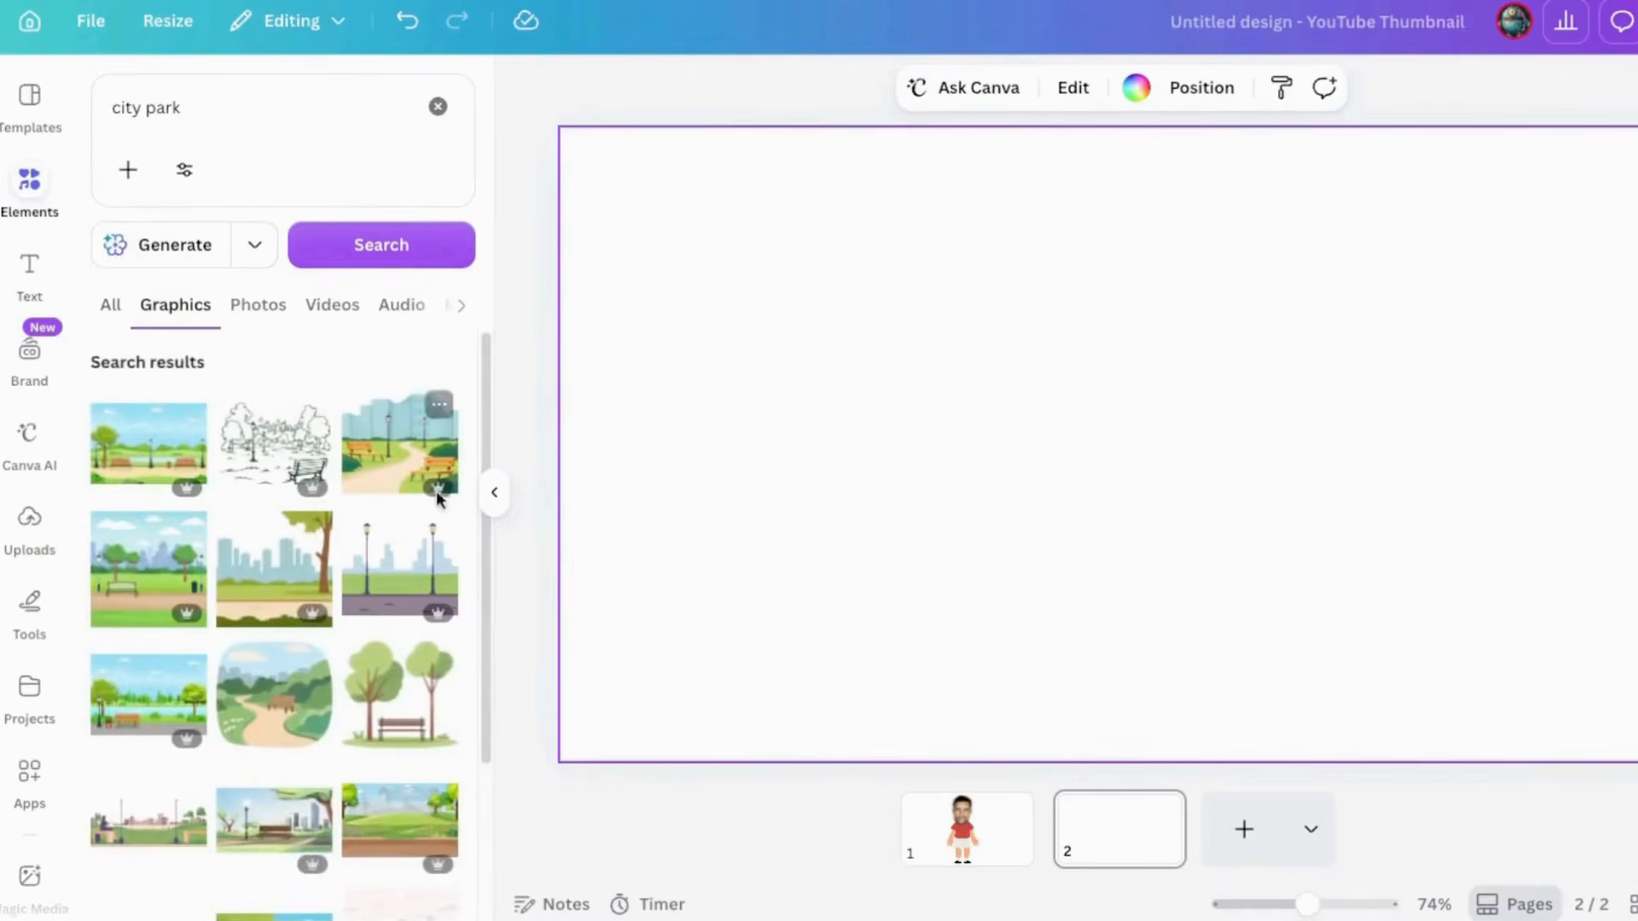
{"action": "left_click", "coordinate": [185, 171]}
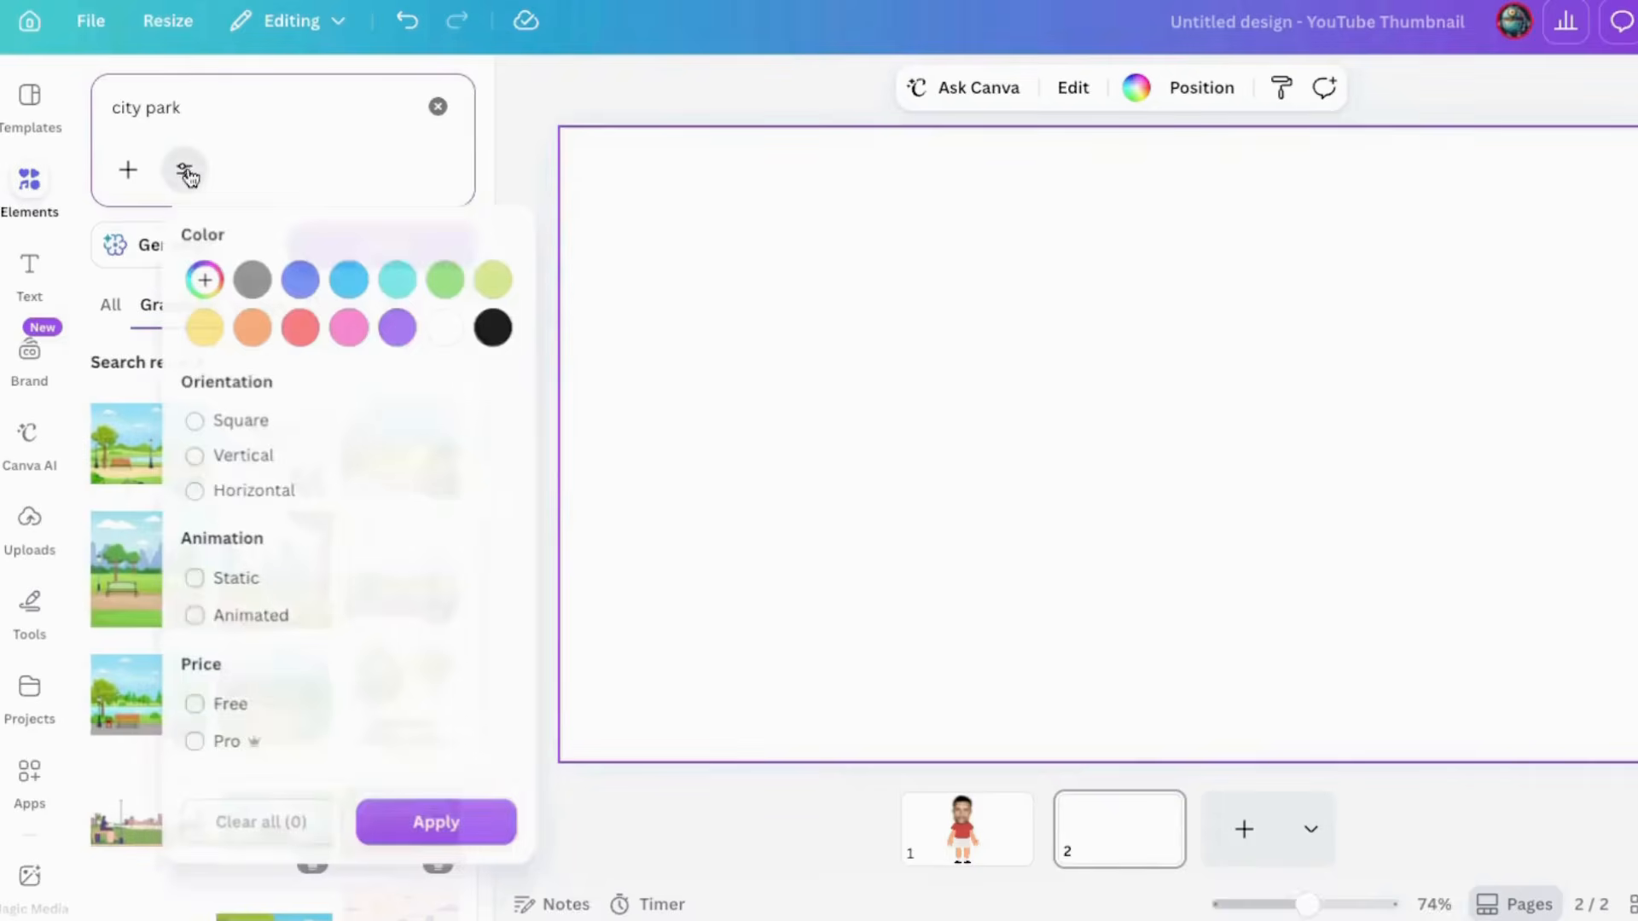
{"action": "left_click", "coordinate": [195, 705]}
{"action": "left_click", "coordinate": [448, 826]}
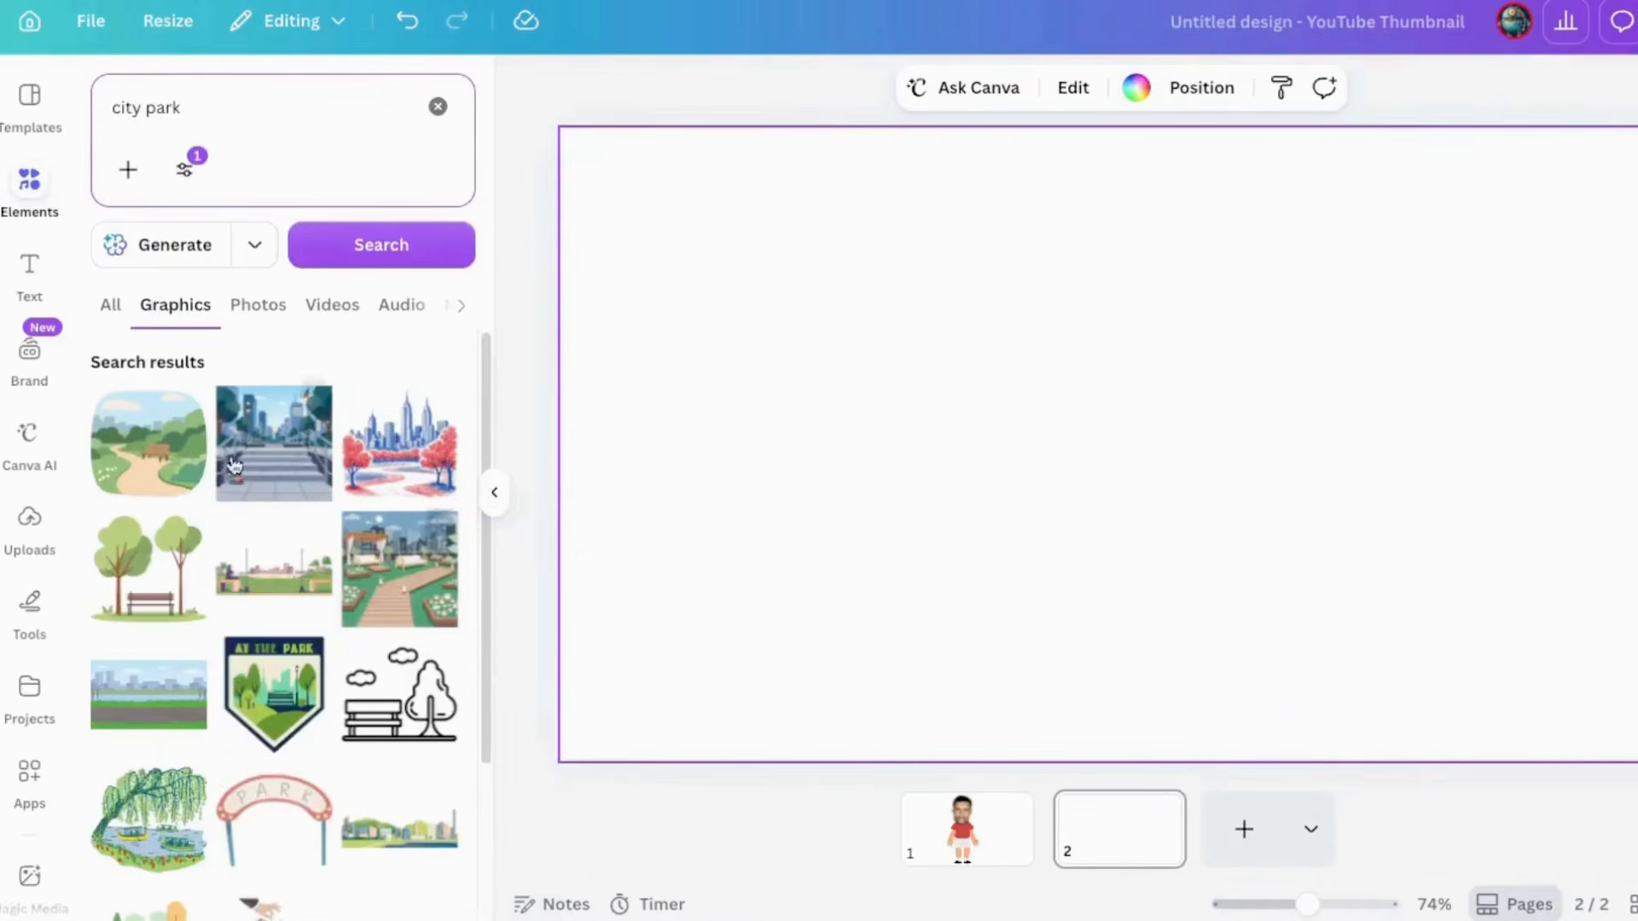
Find the pine-tree and mountain graphic with the search "park landscape", add it to page 2, and enlarge it to fill the page
{"action": "scroll", "coordinate": [235, 465], "scroll_direction": "down", "scroll_amount": 4}
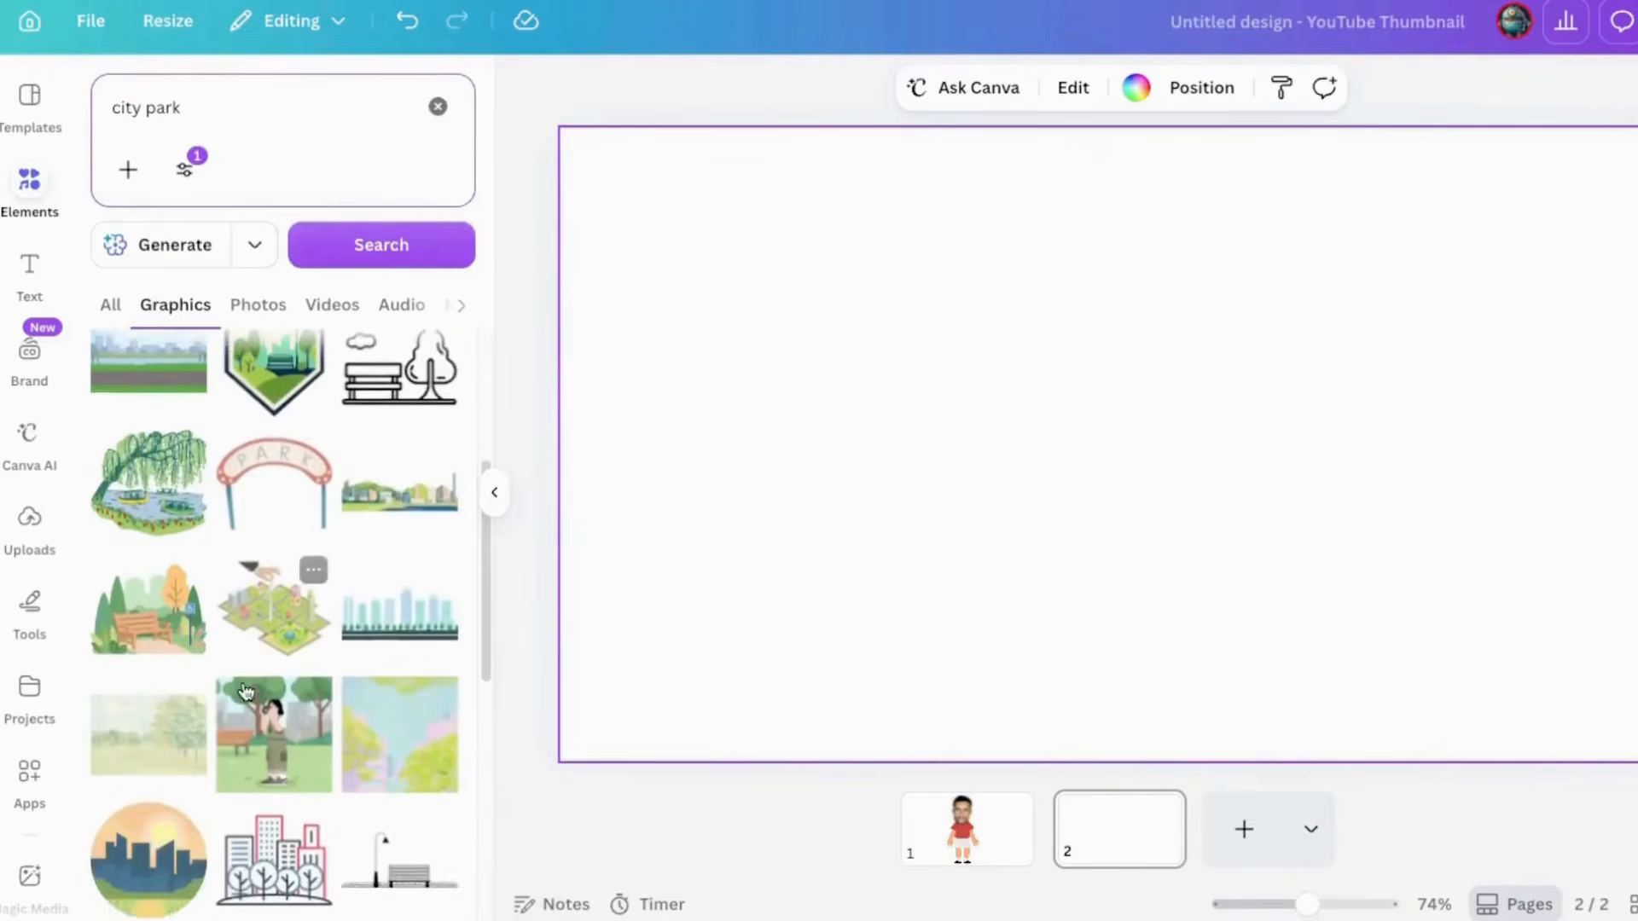
{"action": "scroll", "coordinate": [278, 674], "scroll_direction": "down", "scroll_amount": 3}
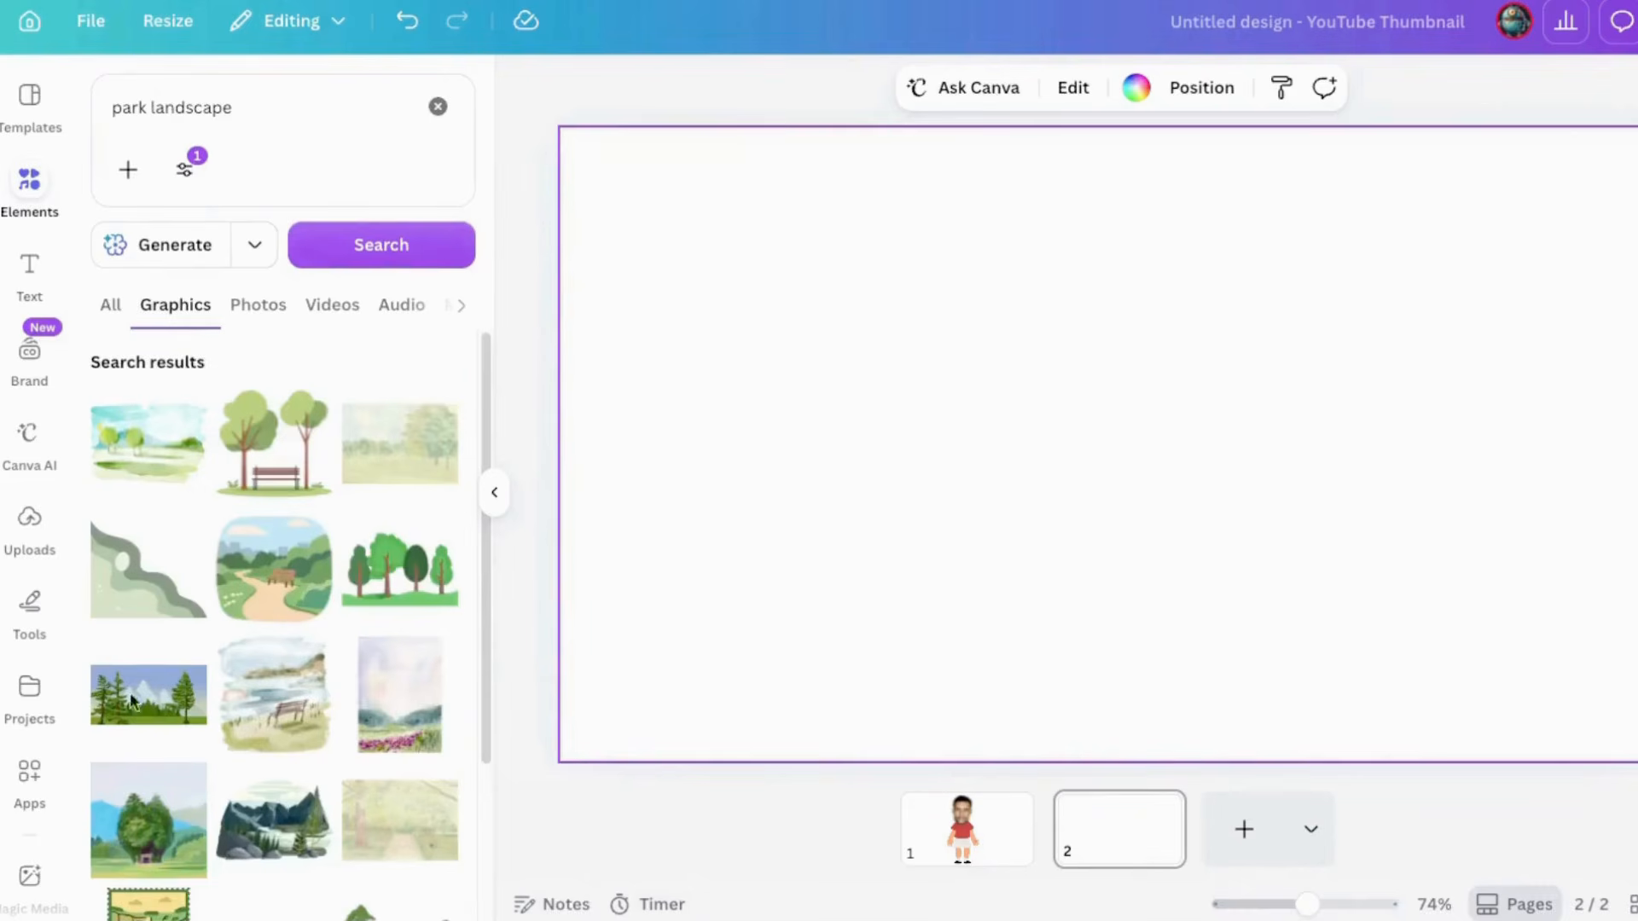
{"action": "left_click", "coordinate": [127, 696]}
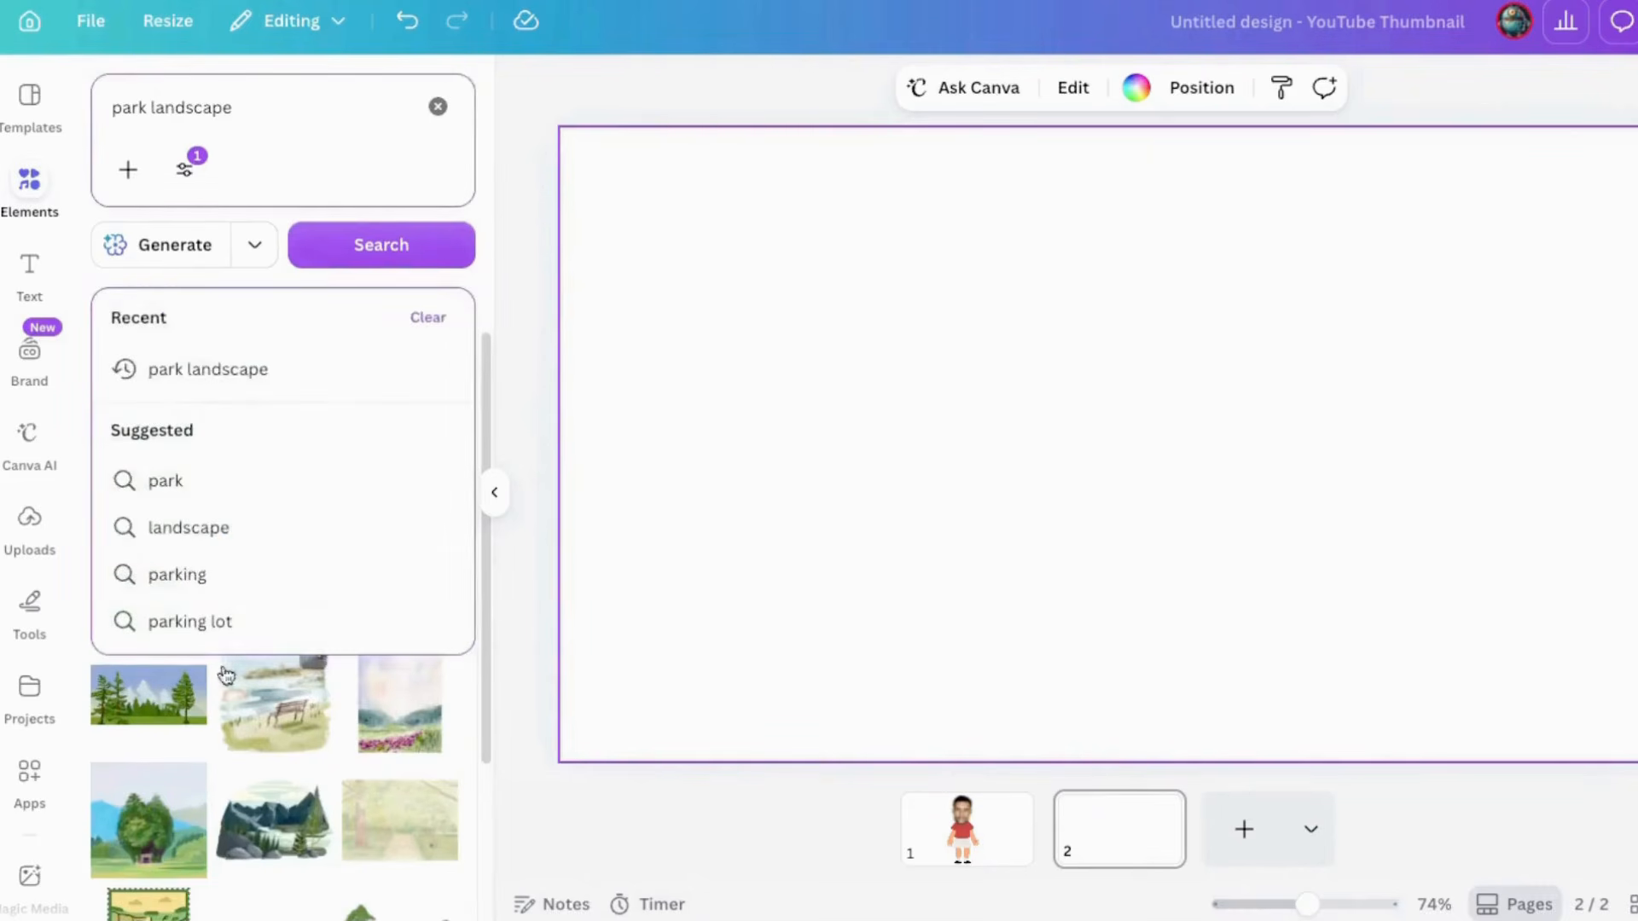
{"action": "left_click", "coordinate": [109, 695]}
{"action": "left_click_drag", "start_coordinate": [1049, 461], "coordinate": [705, 297]}
{"action": "left_click_drag", "start_coordinate": [1004, 397], "coordinate": [1637, 771]}
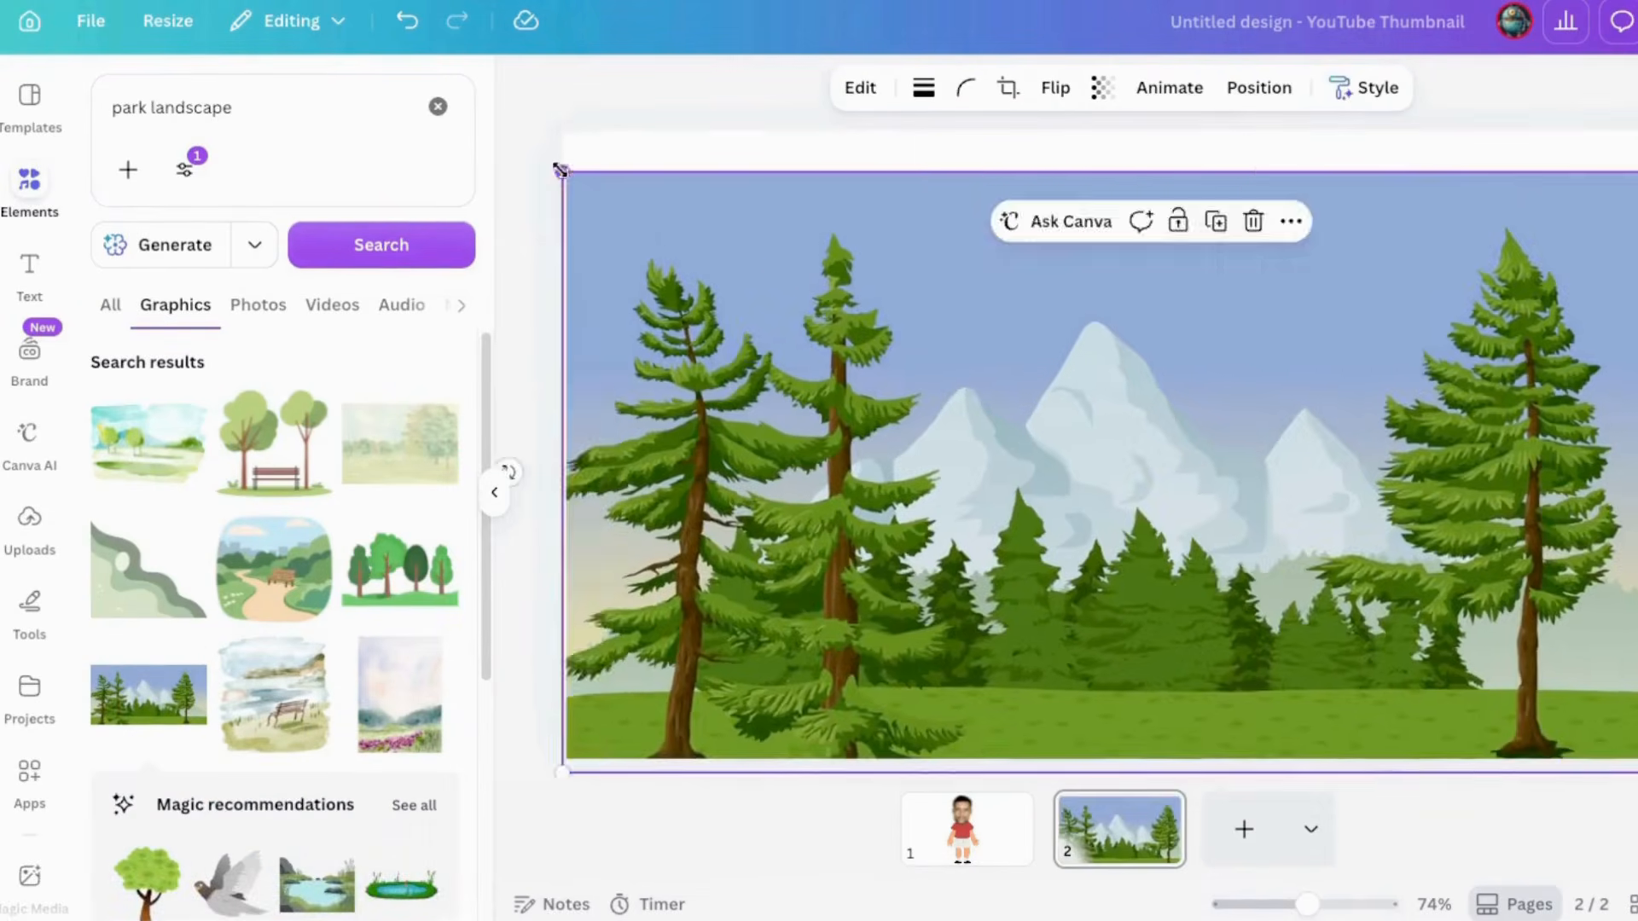
{"action": "left_click_drag", "start_coordinate": [556, 168], "coordinate": [509, 145]}
{"action": "left_click_drag", "start_coordinate": [783, 295], "coordinate": [781, 280]}
{"action": "left_click_drag", "start_coordinate": [507, 755], "coordinate": [496, 762]}
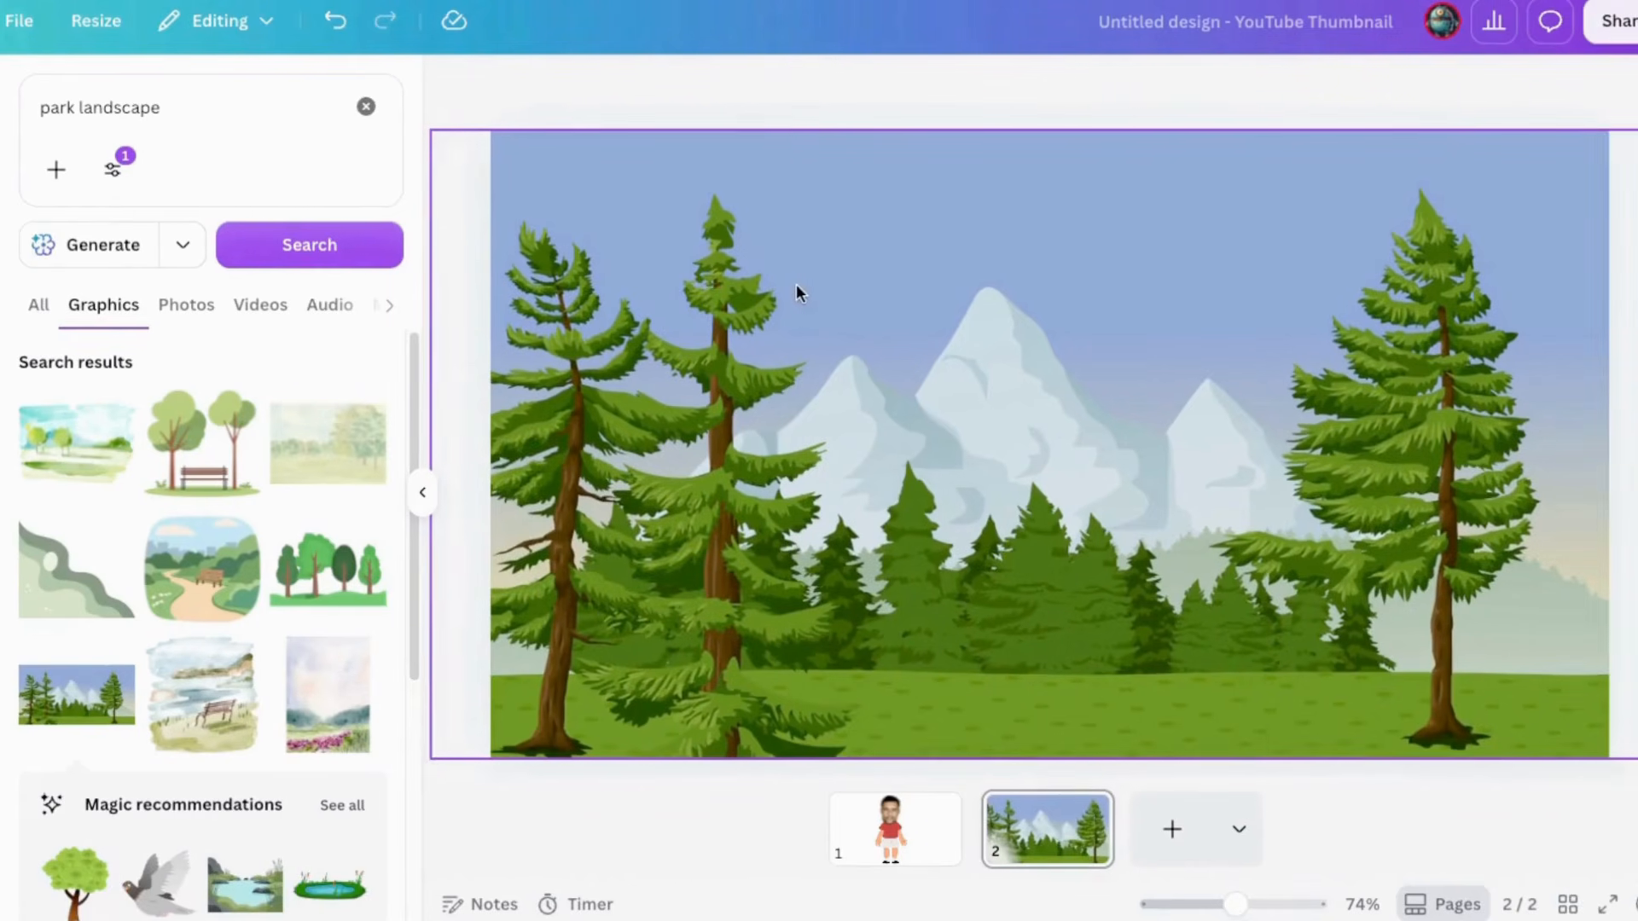
{"action": "left_click", "coordinate": [1575, 114]}
Download only page 2 as a high-quality PNG at 1,920 × 1,080 px
{"action": "left_click", "coordinate": [1606, 26]}
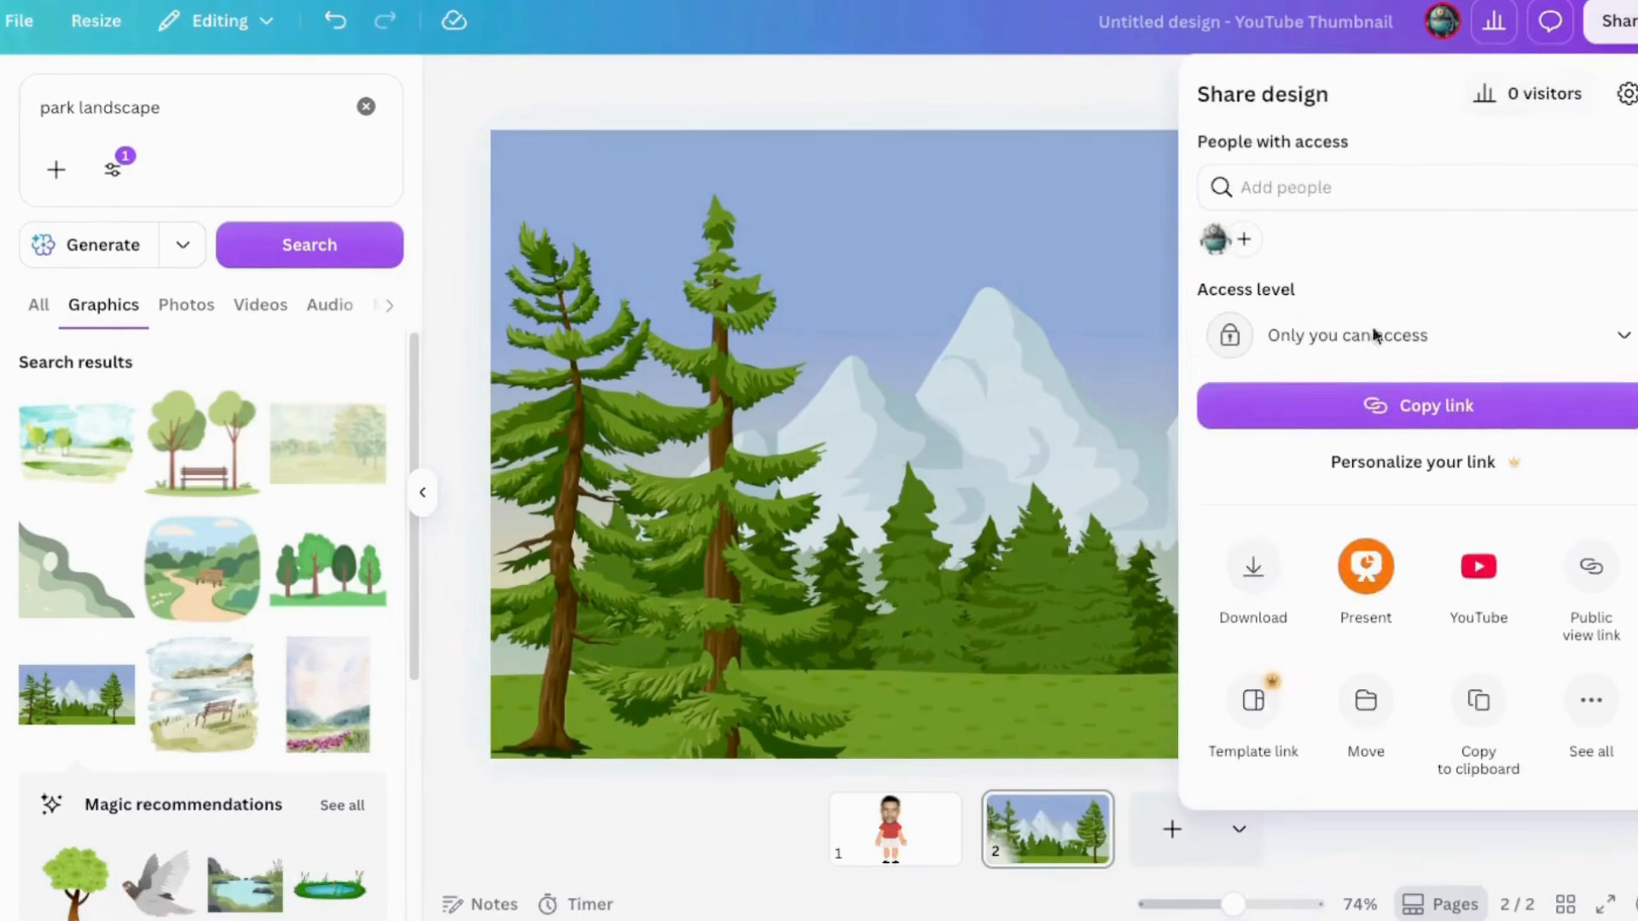
{"action": "left_click", "coordinate": [1246, 574]}
{"action": "left_click", "coordinate": [1423, 572]}
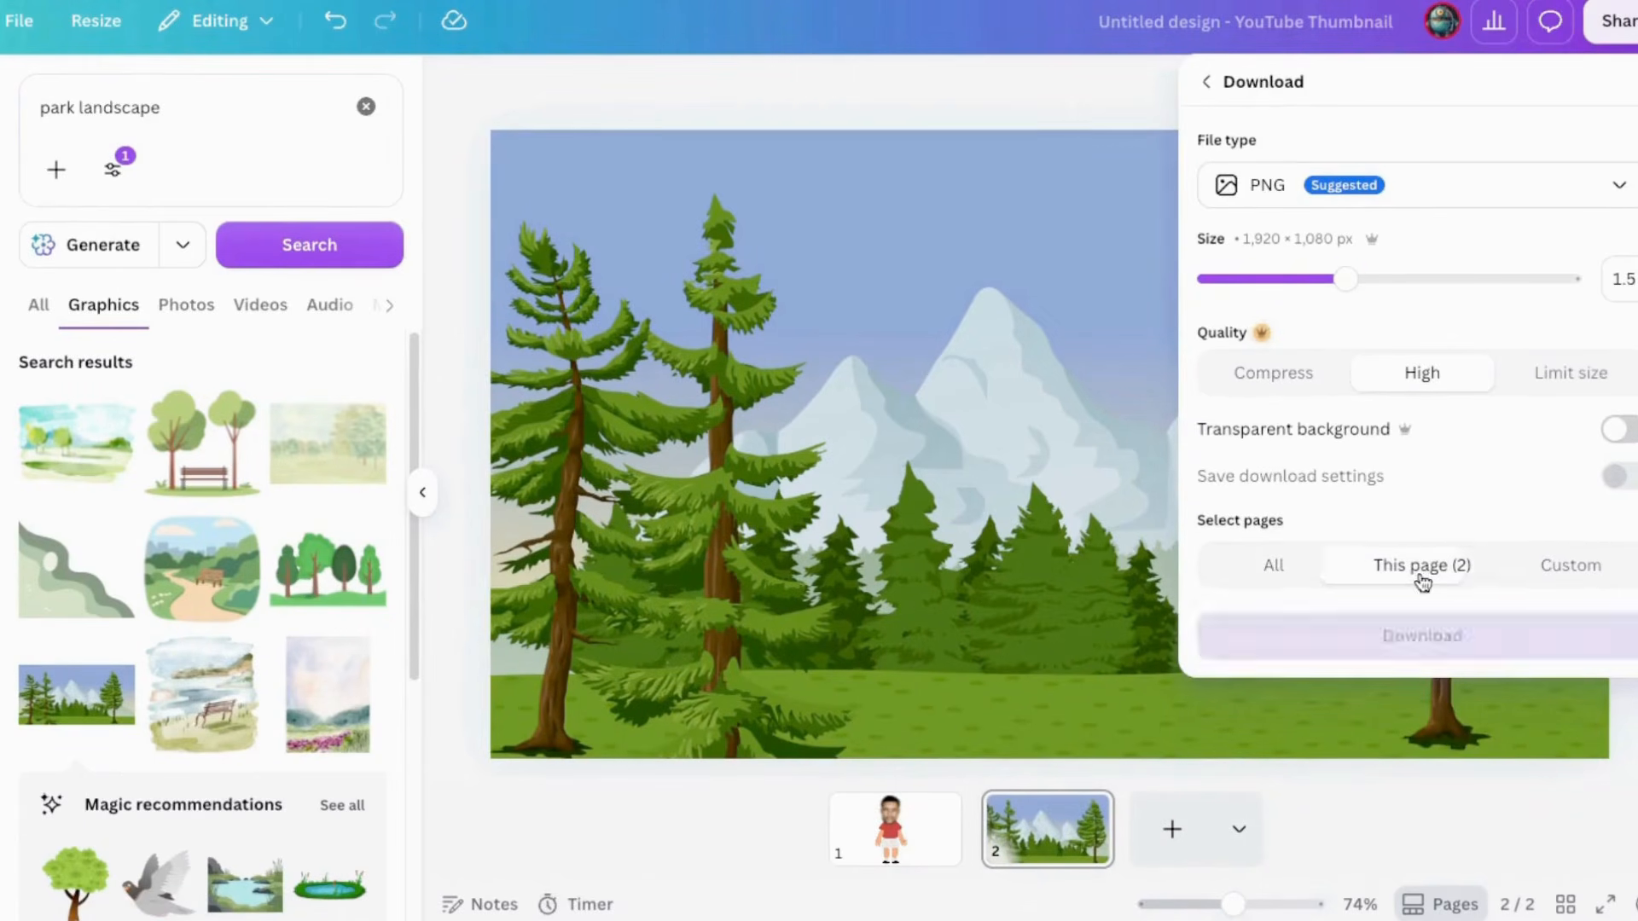
{"action": "left_click", "coordinate": [1388, 642]}
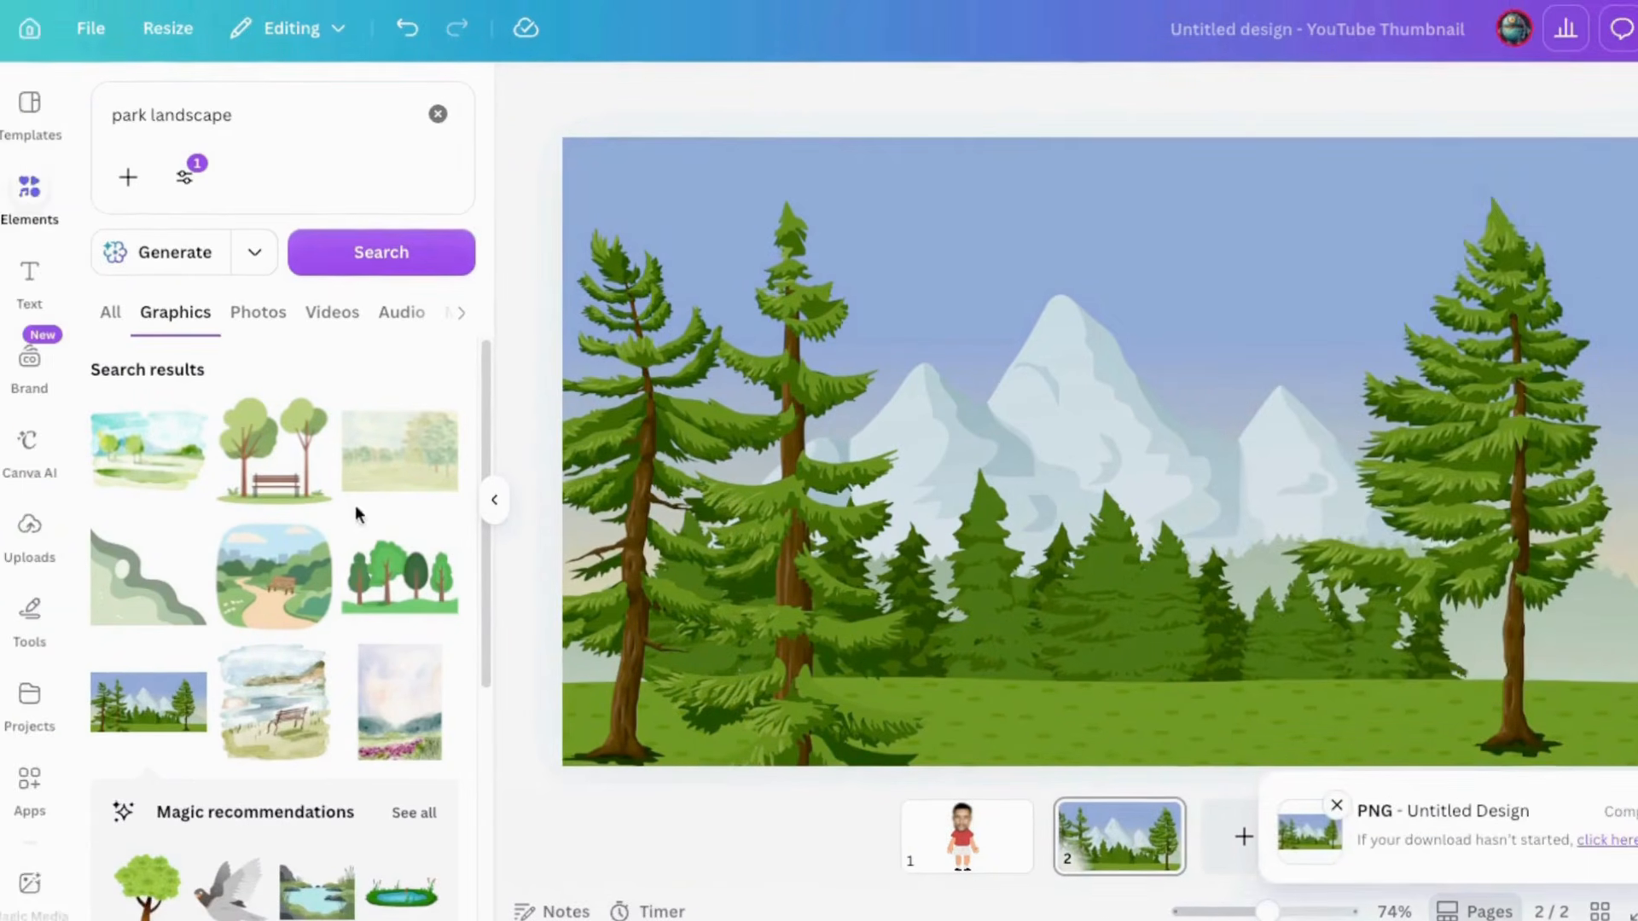
Create a new 1920 × 1080 px landscape video design and place the character image as its page background
{"action": "left_click", "coordinate": [50, 34]}
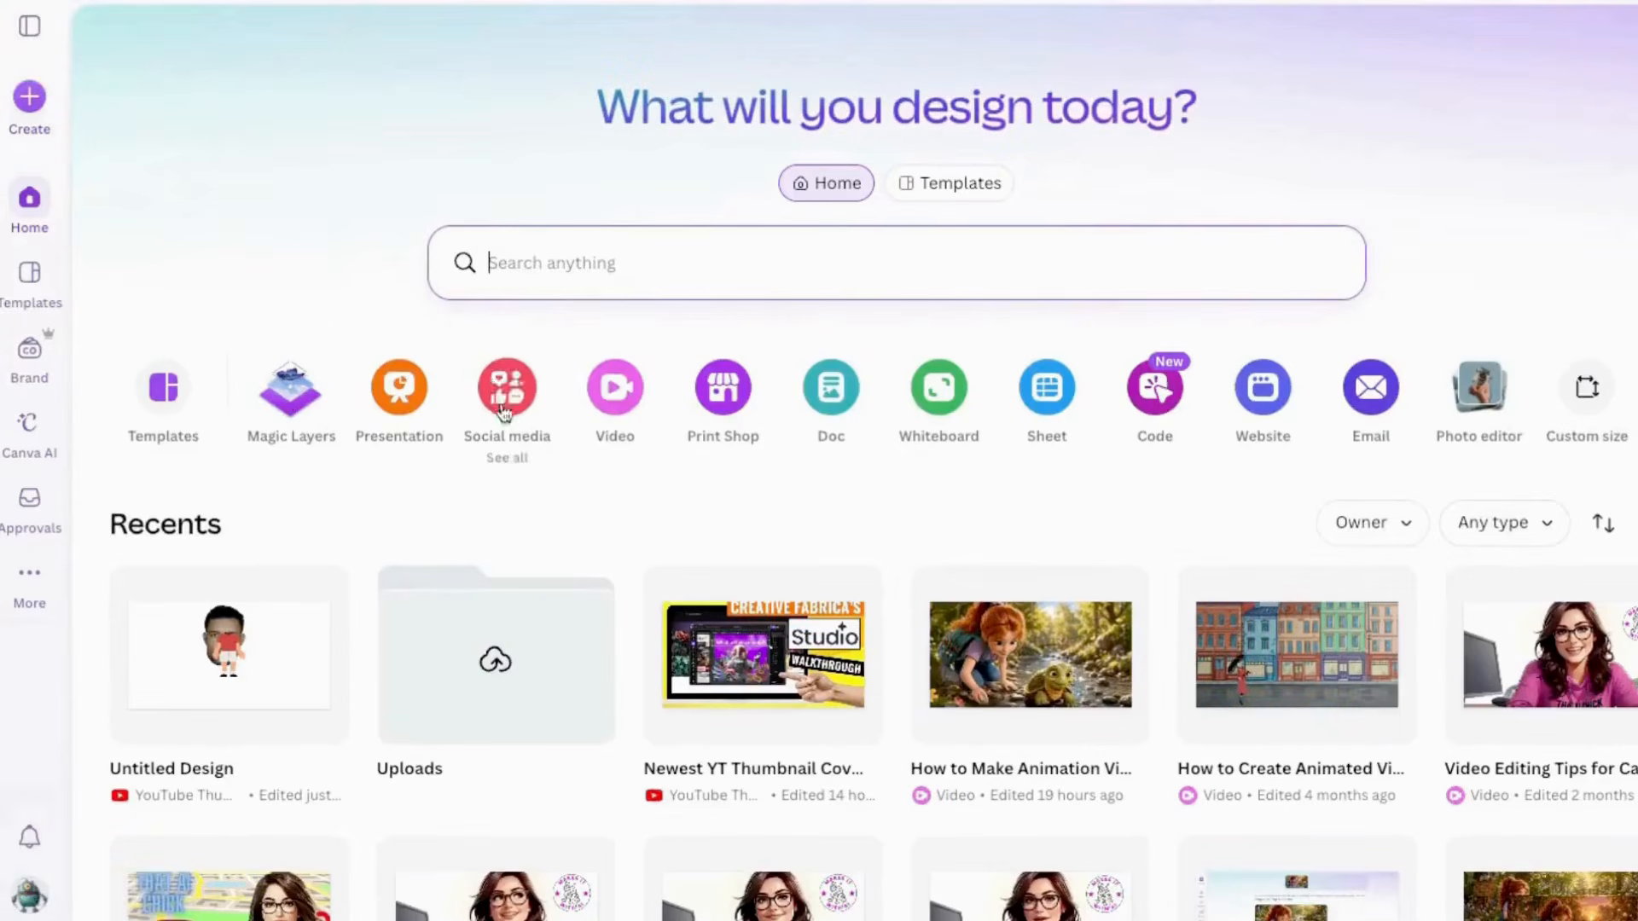
{"action": "left_click", "coordinate": [618, 389]}
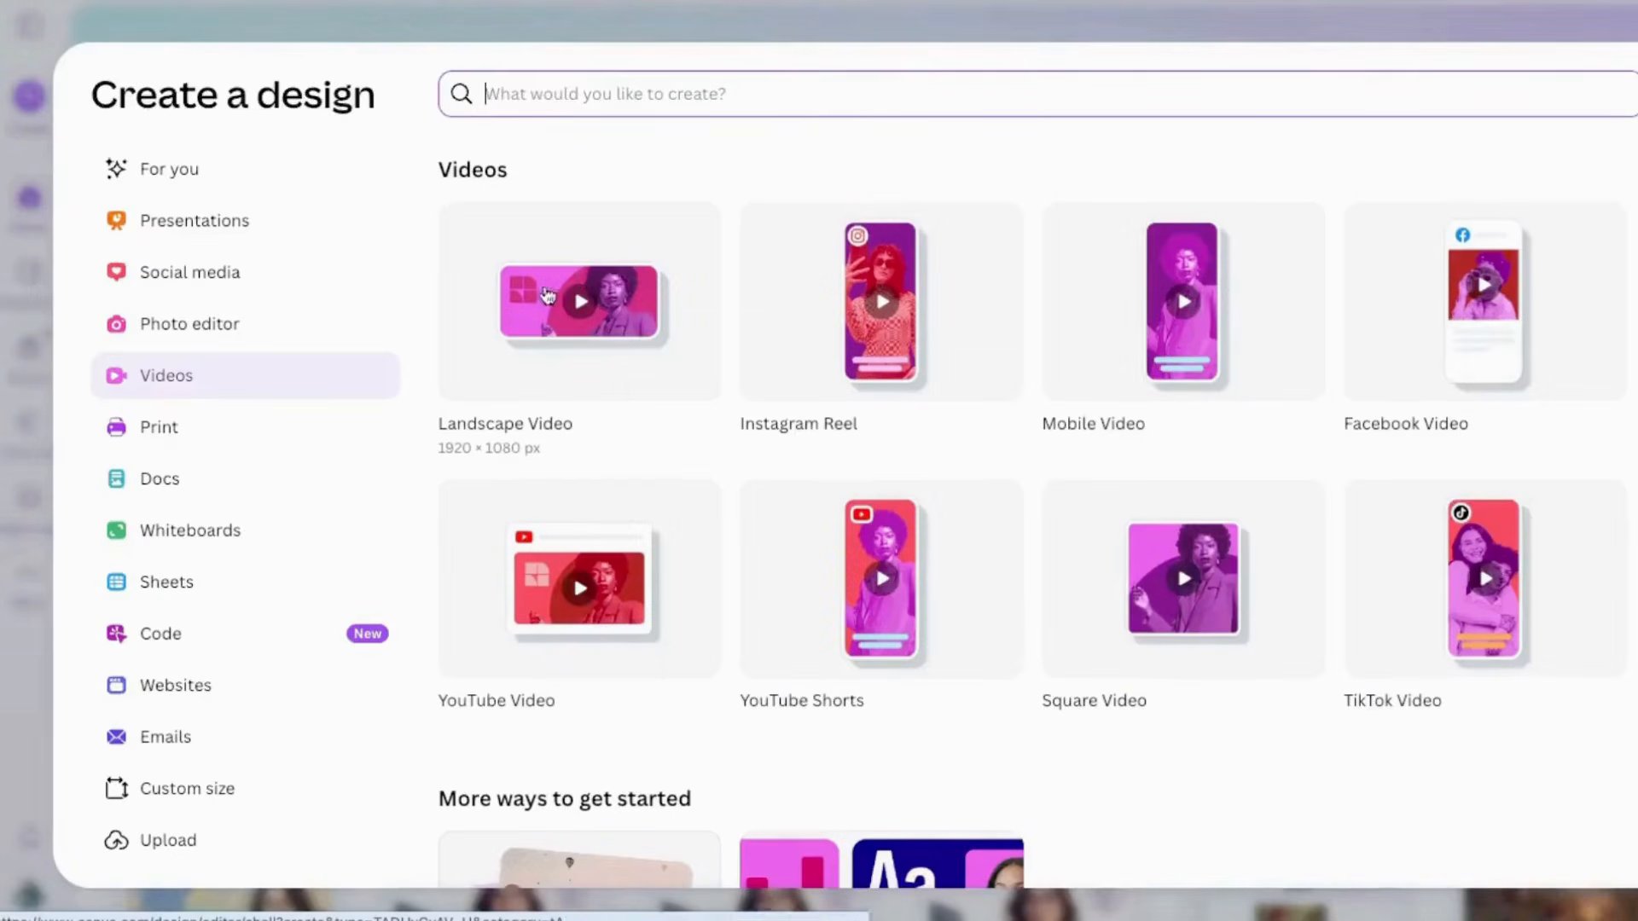
{"action": "left_click", "coordinate": [583, 304]}
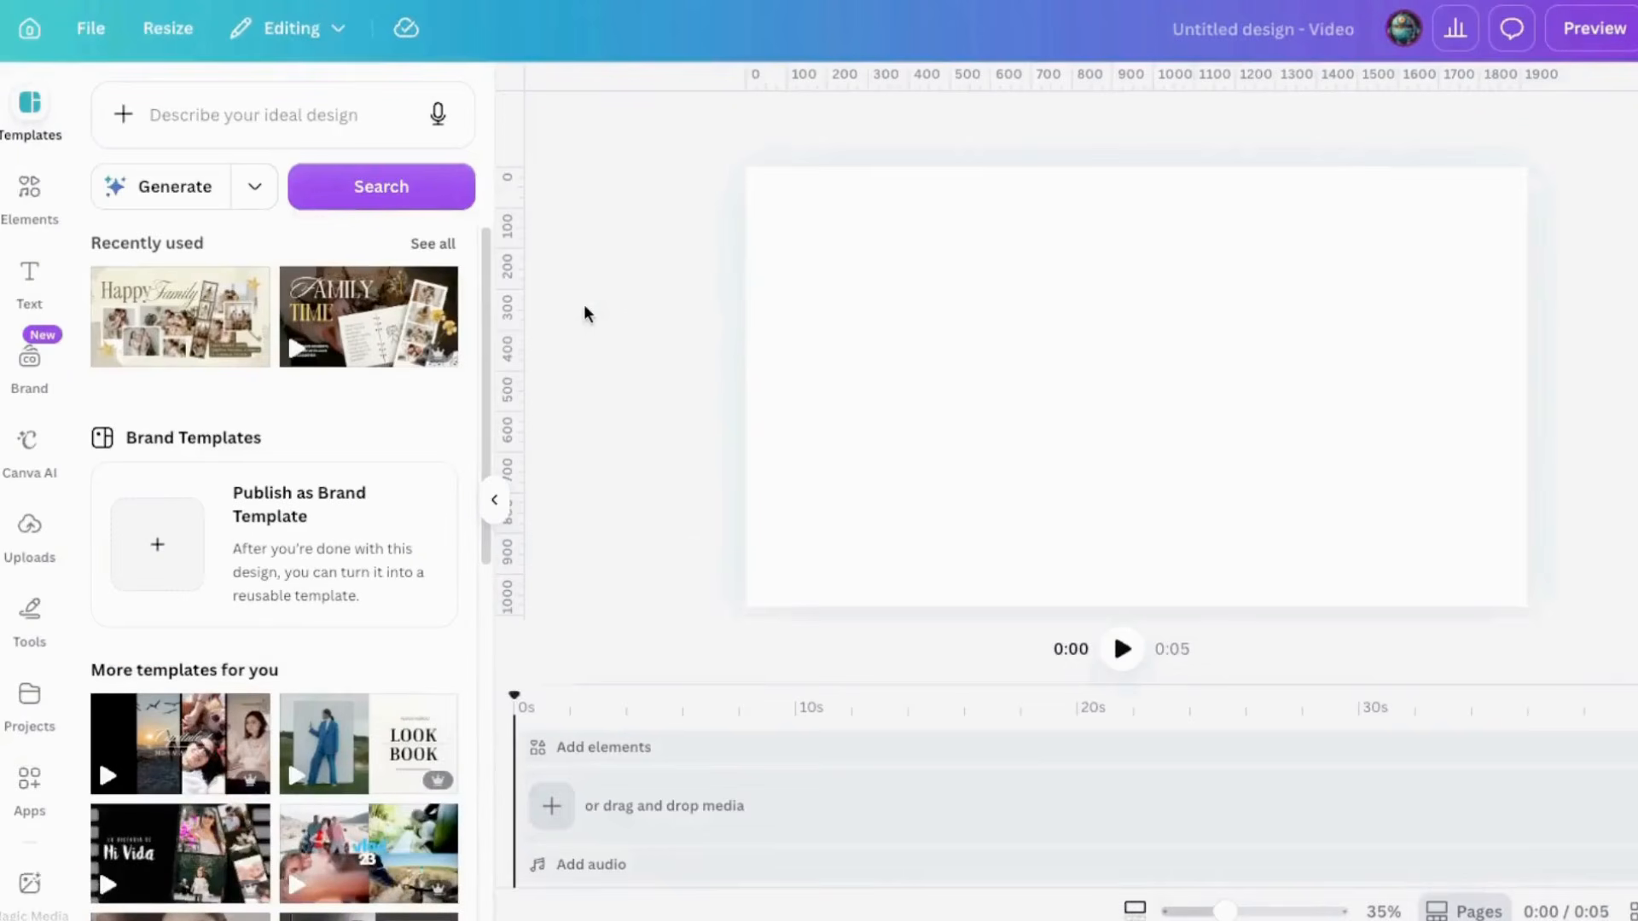
{"action": "key", "text": "super+v"}
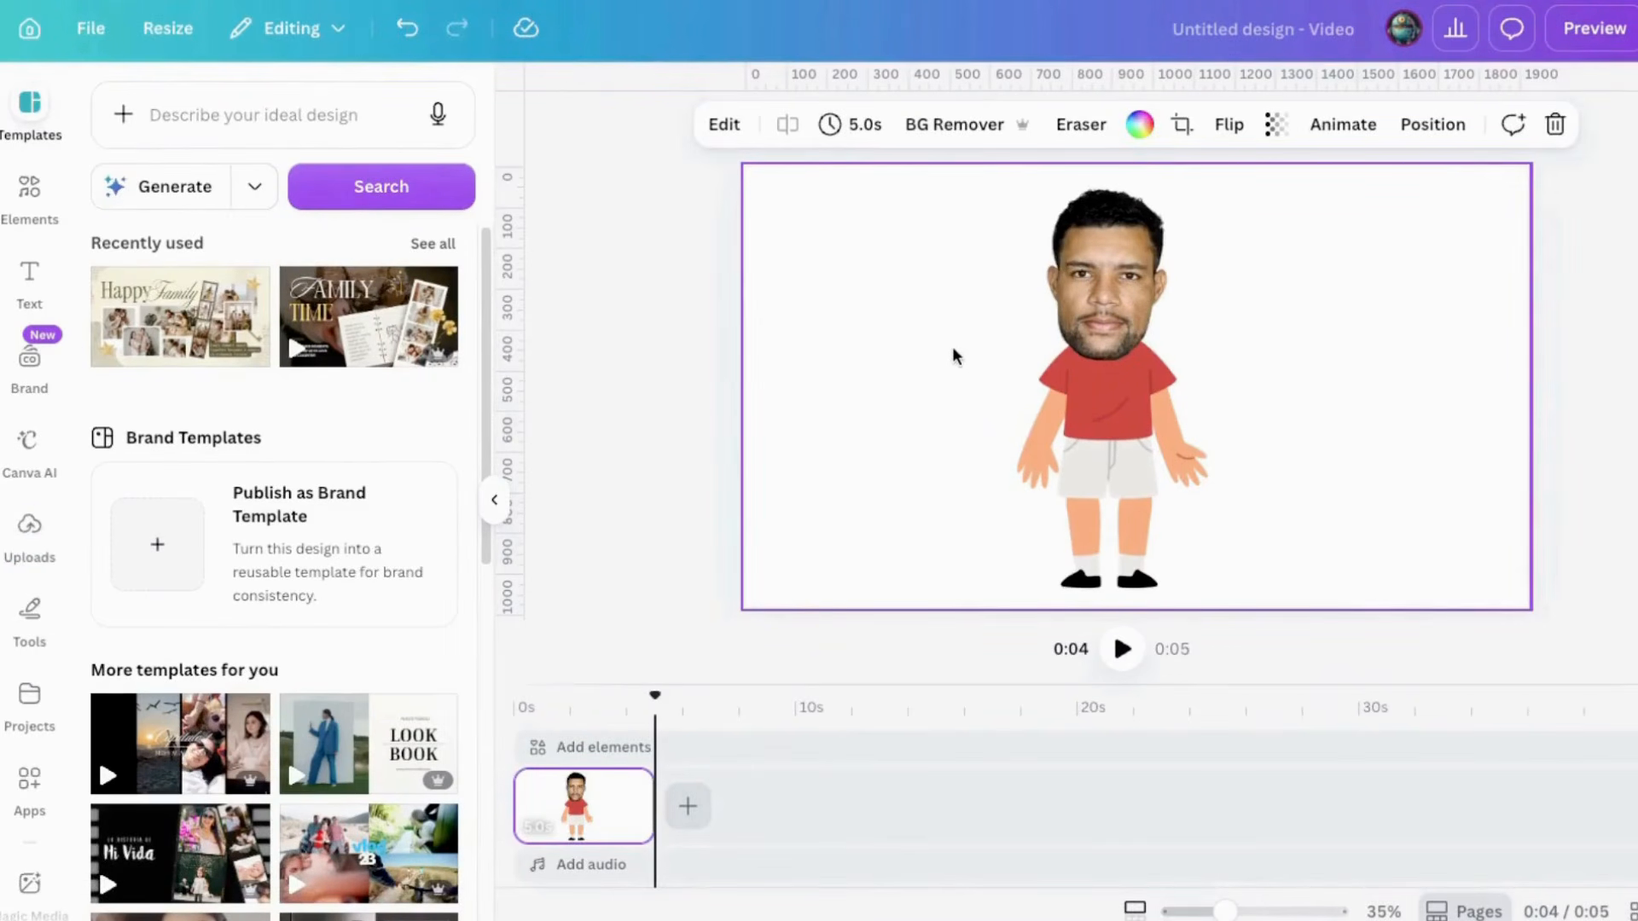
Generate a 5-second Image to Video animation of the character with the custom prompt "make the man dance in place" and accept it
{"action": "left_click", "coordinate": [715, 126]}
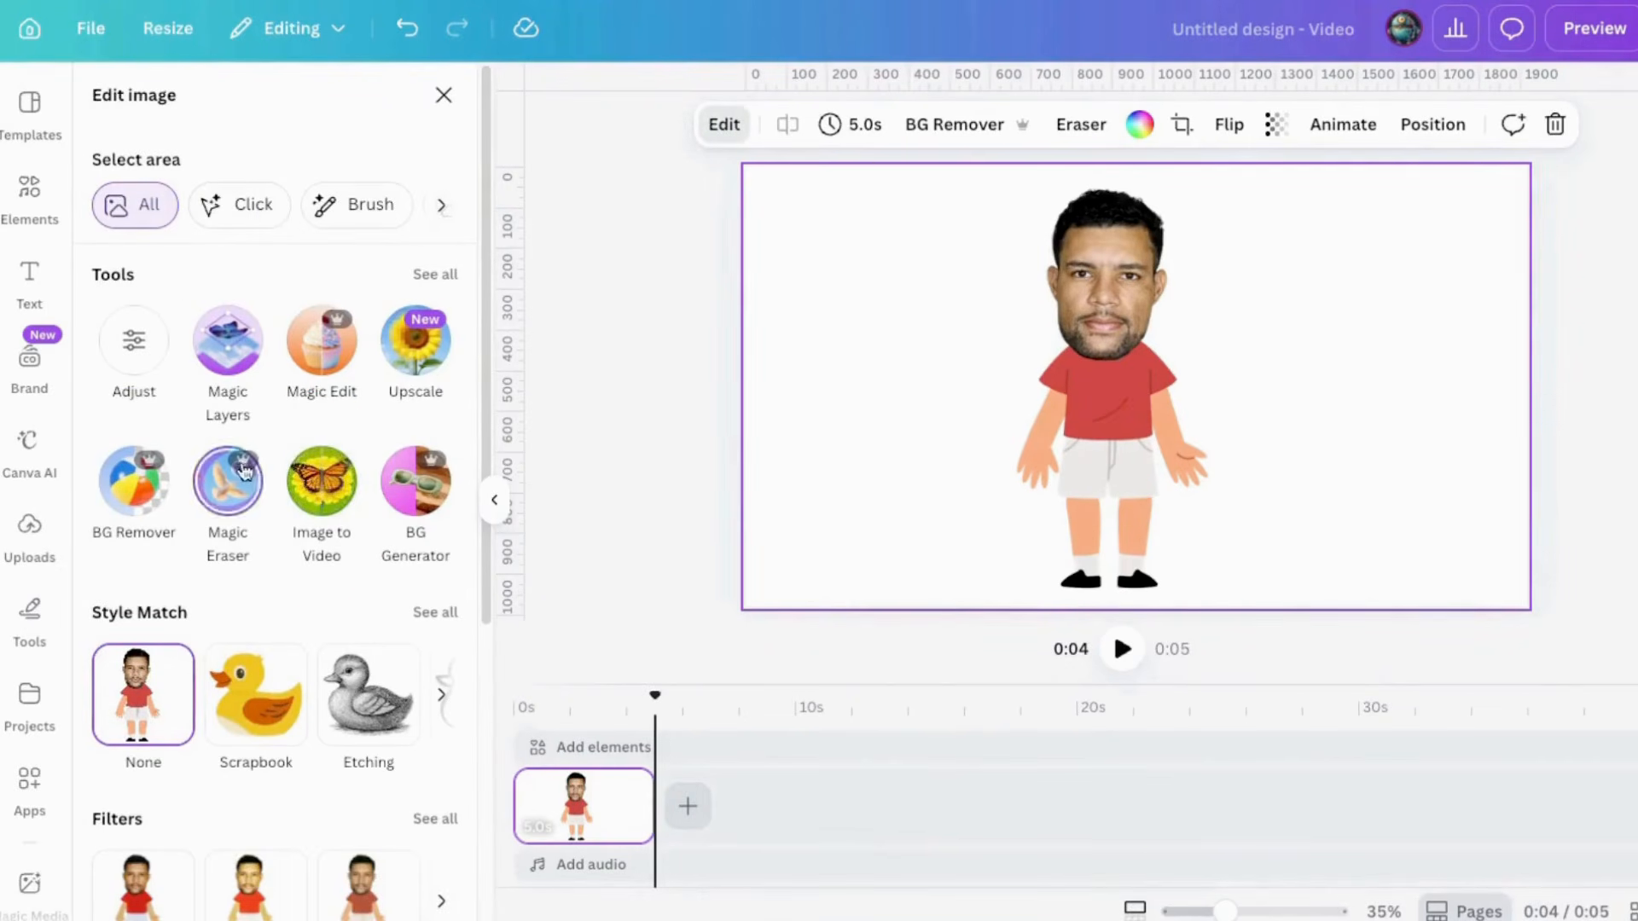
{"action": "left_click", "coordinate": [311, 484]}
{"action": "left_click", "coordinate": [394, 179]}
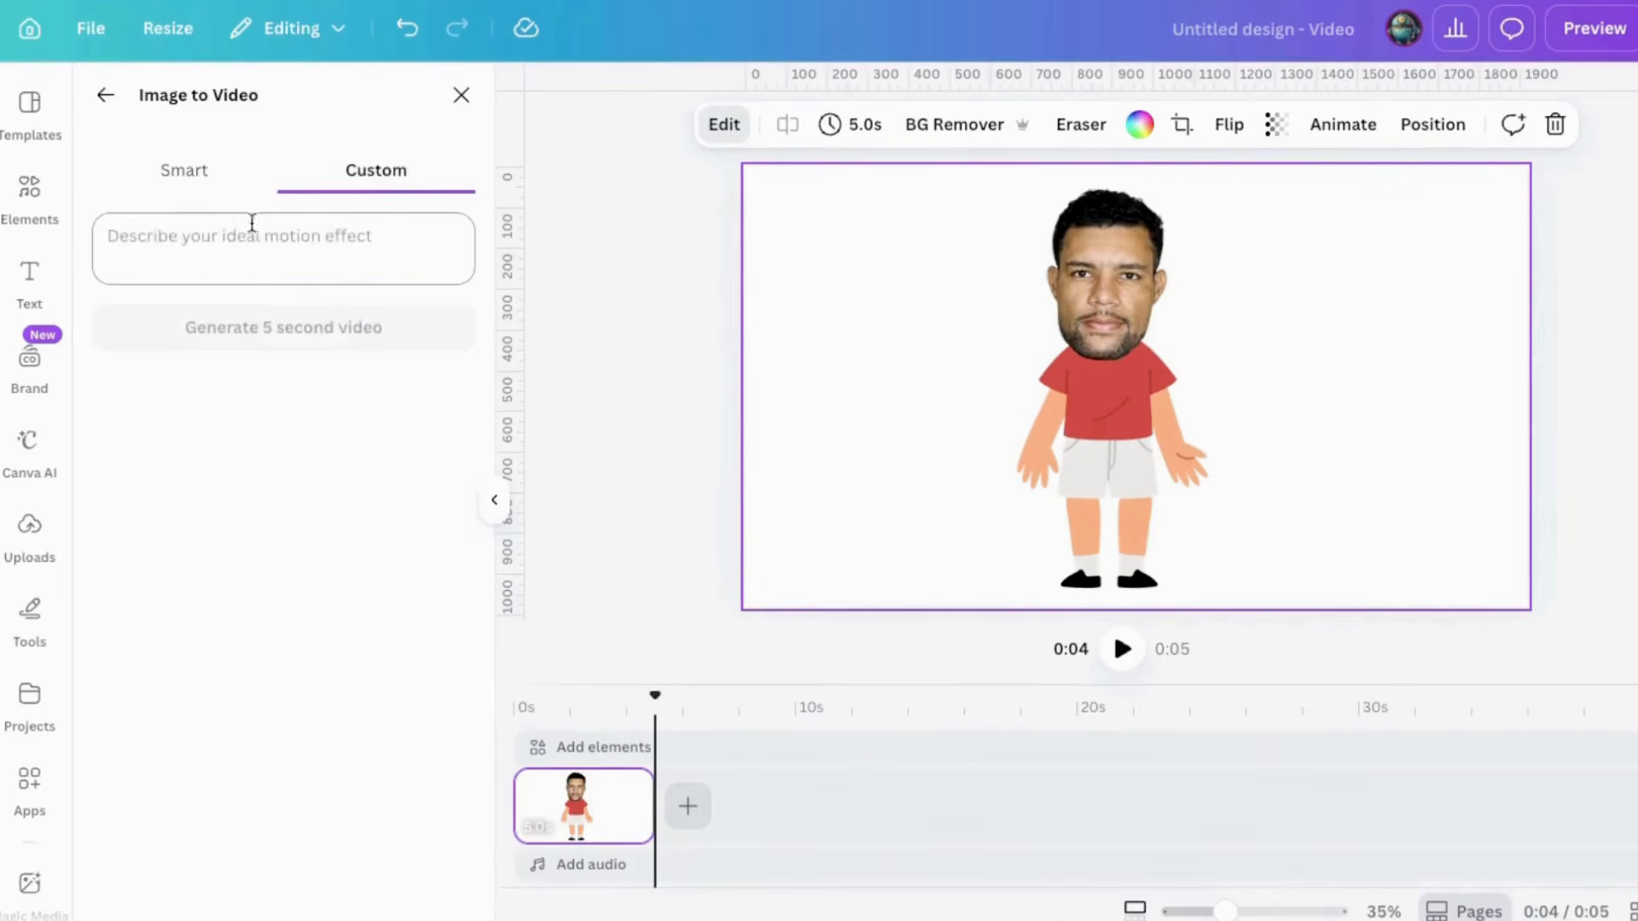
{"action": "left_click", "coordinate": [256, 243]}
{"action": "type", "text": "make the man dance in place"}
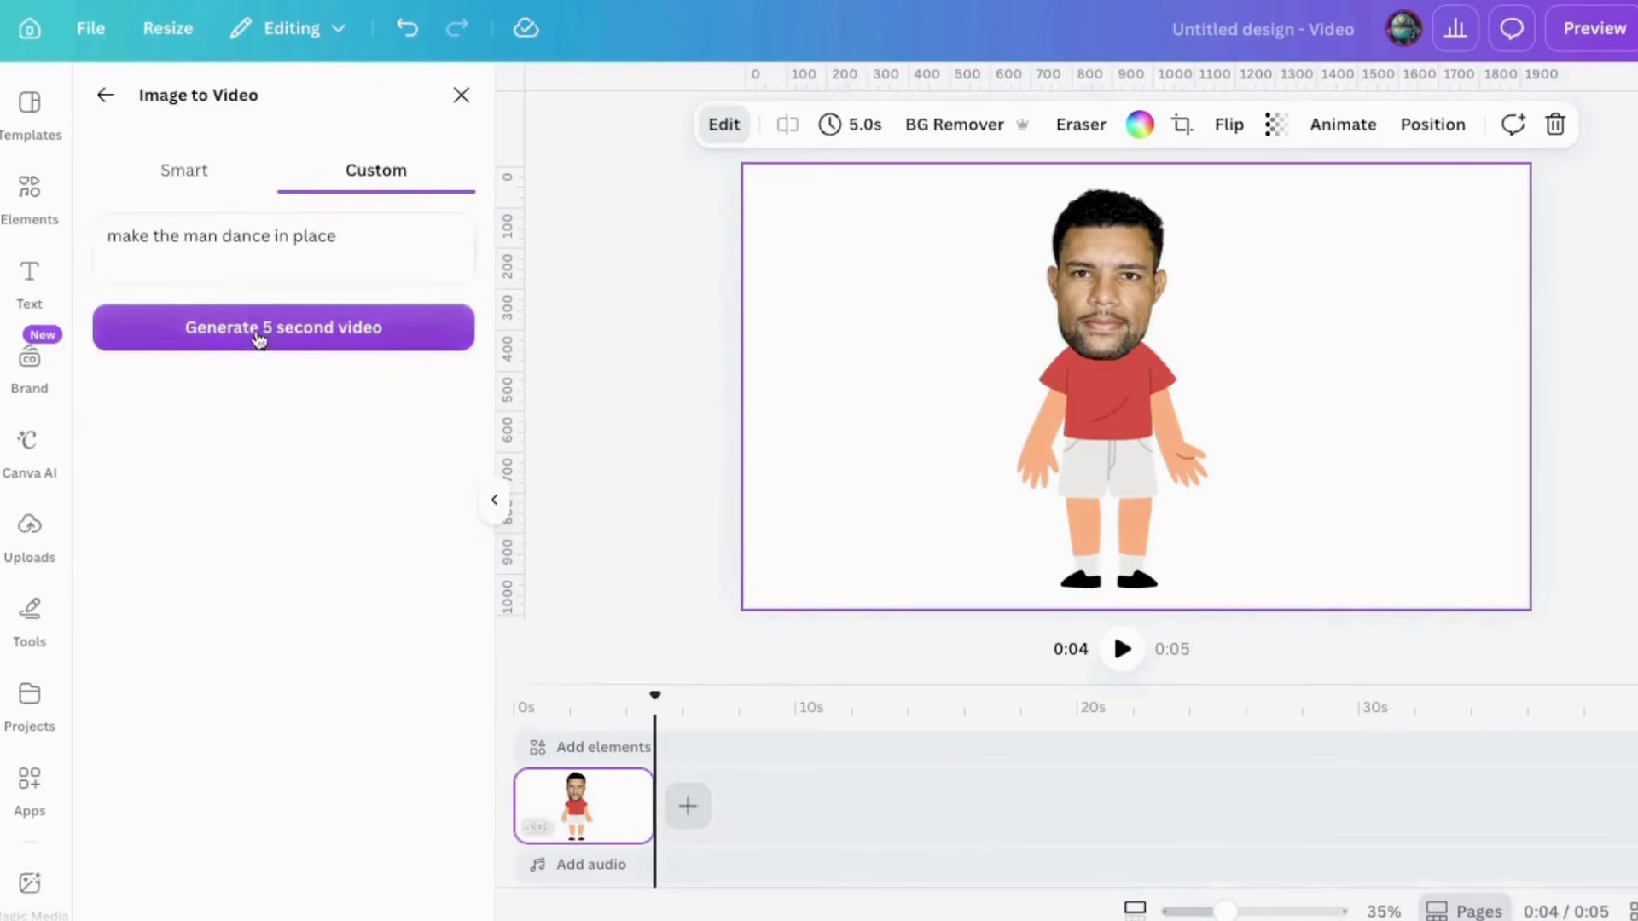
{"action": "left_click", "coordinate": [258, 333]}
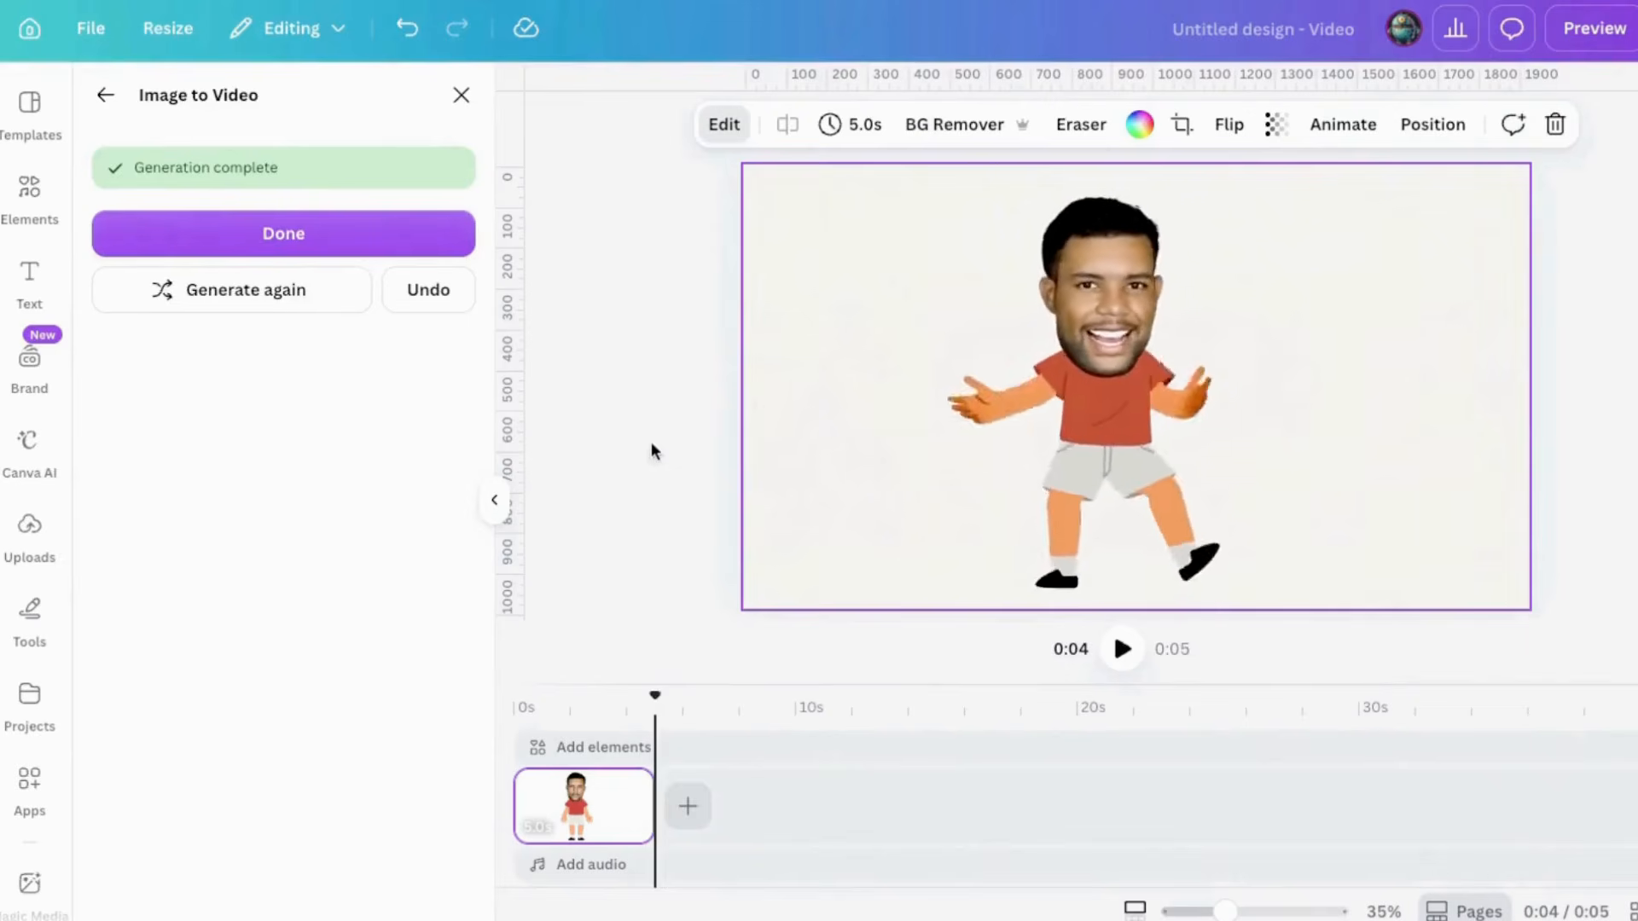
{"action": "left_click", "coordinate": [264, 227]}
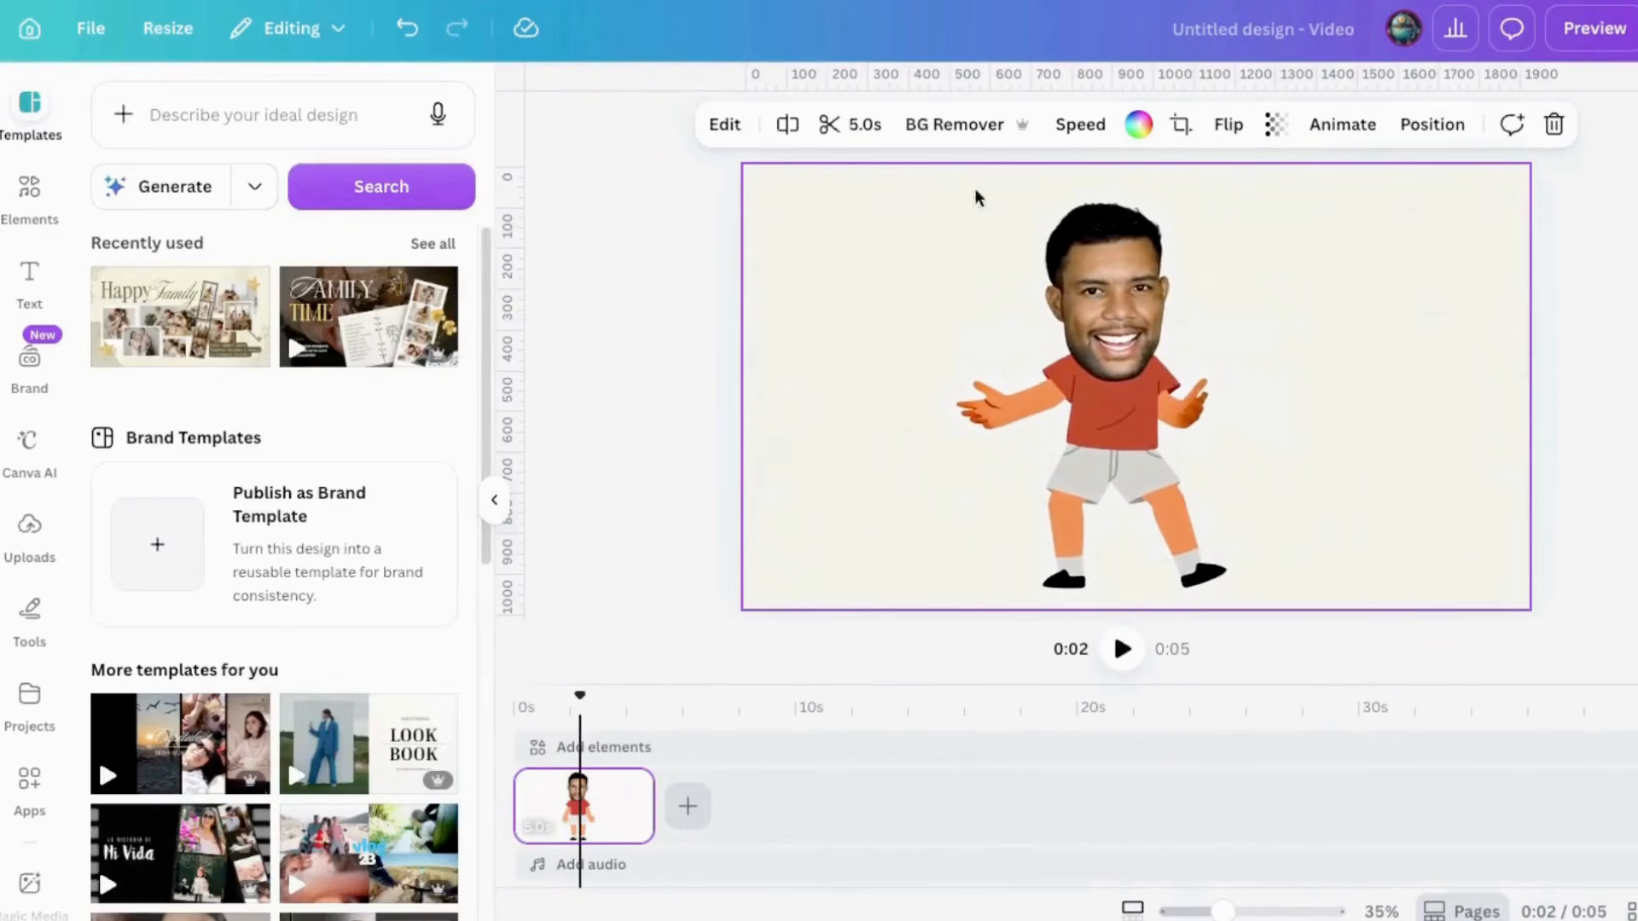
Download the animated character as an MP4 video at 1080p
{"action": "left_click", "coordinate": [1636, 28]}
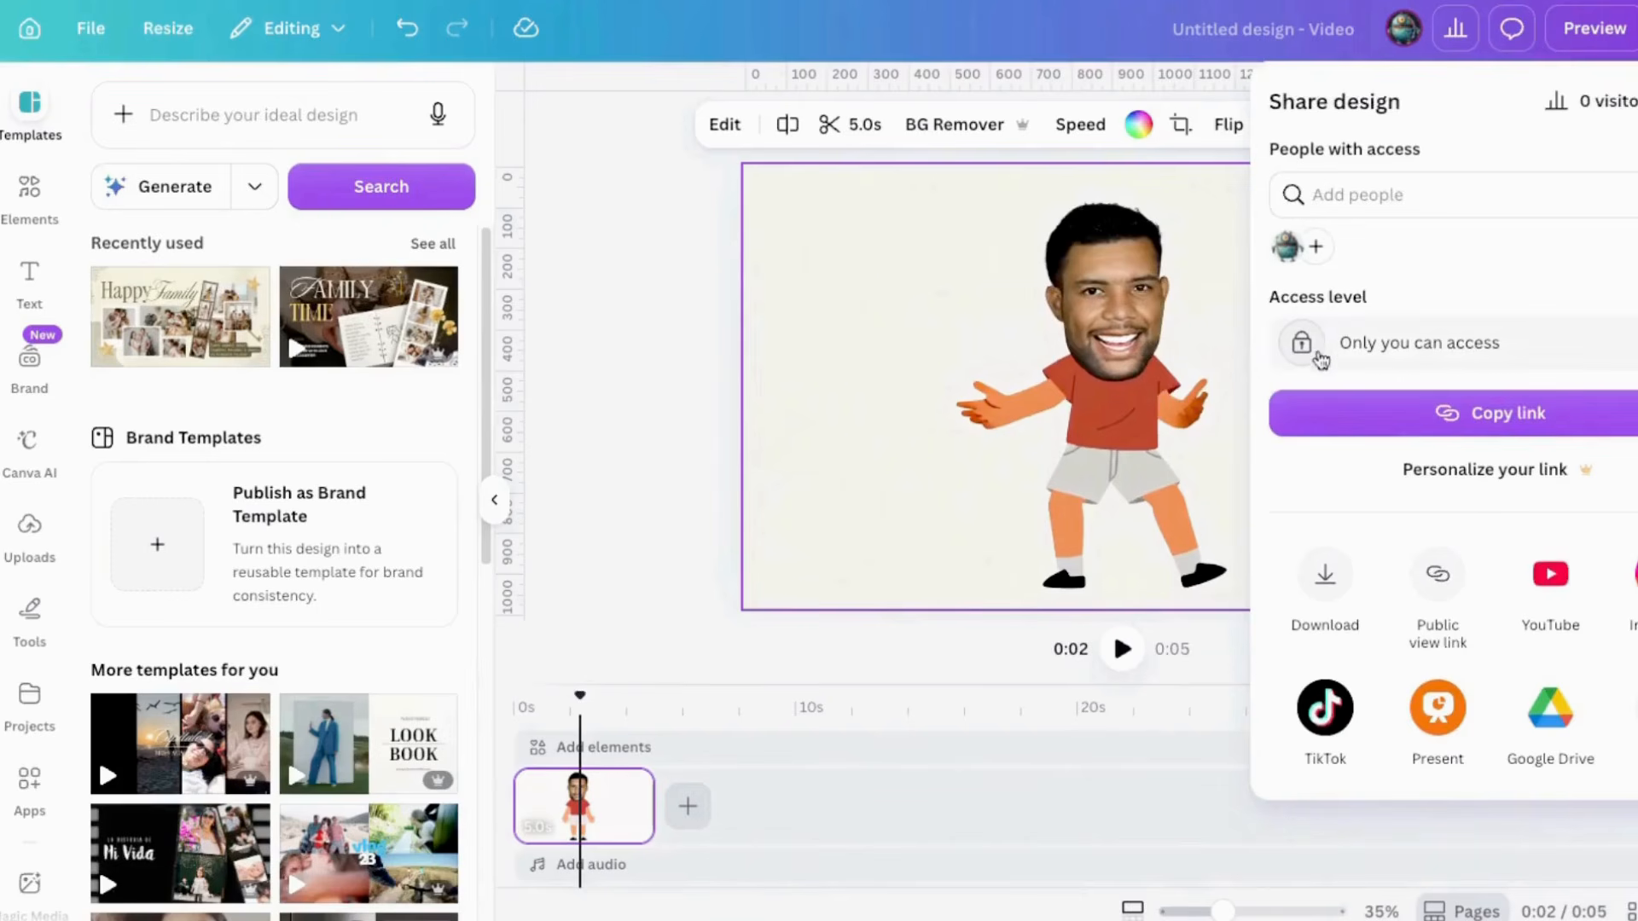
{"action": "left_click", "coordinate": [1334, 592]}
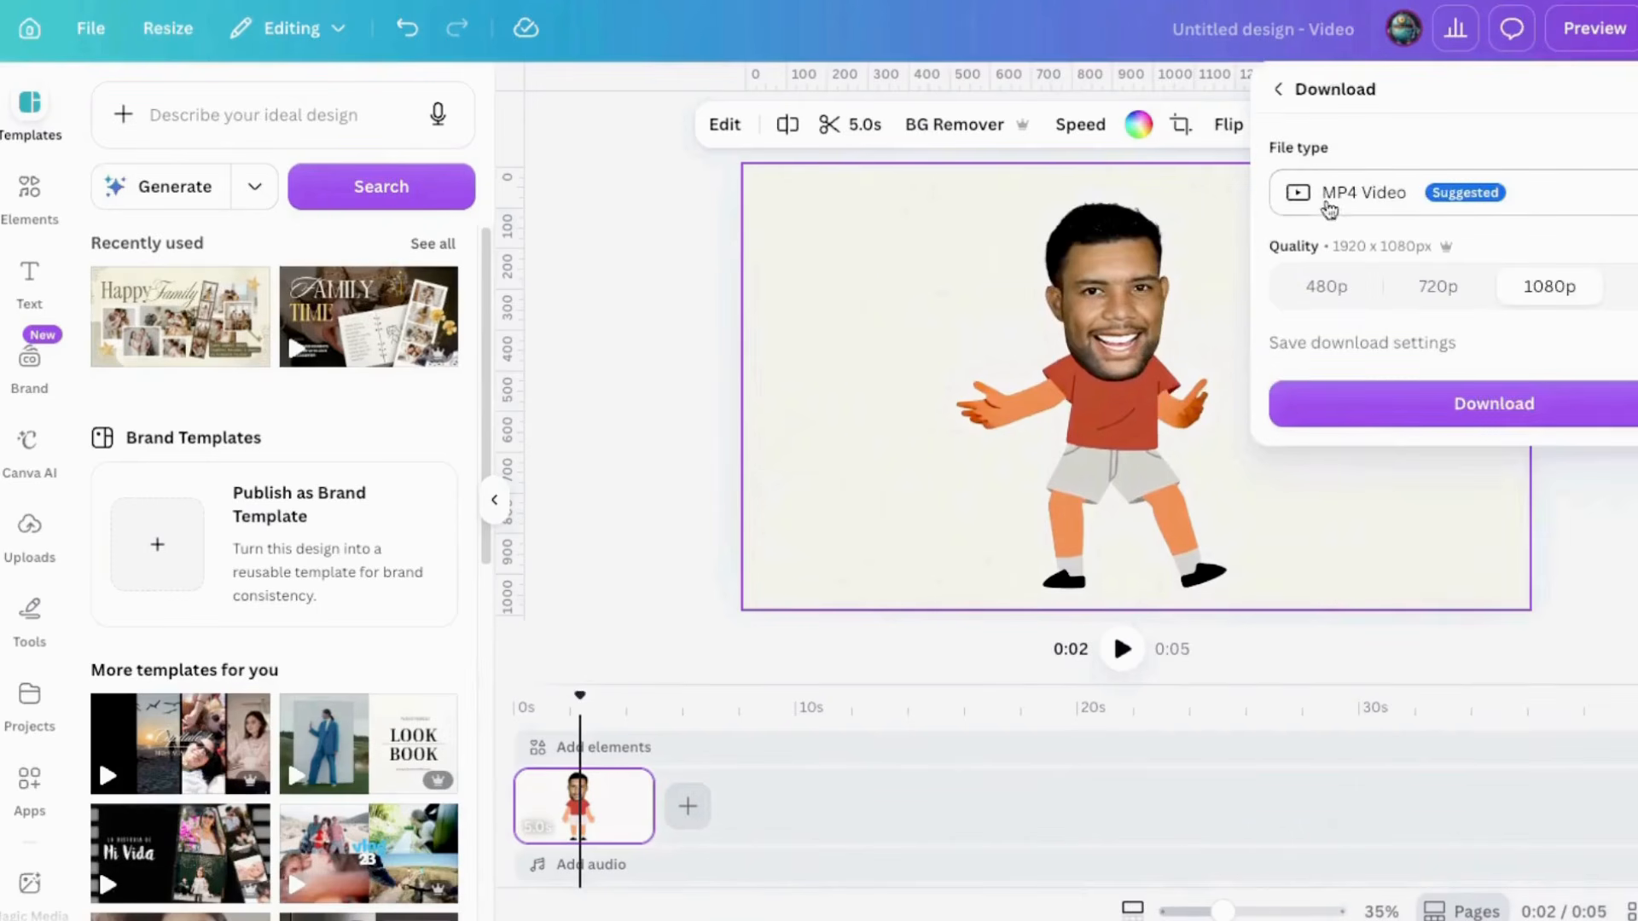
{"action": "left_click", "coordinate": [1527, 399]}
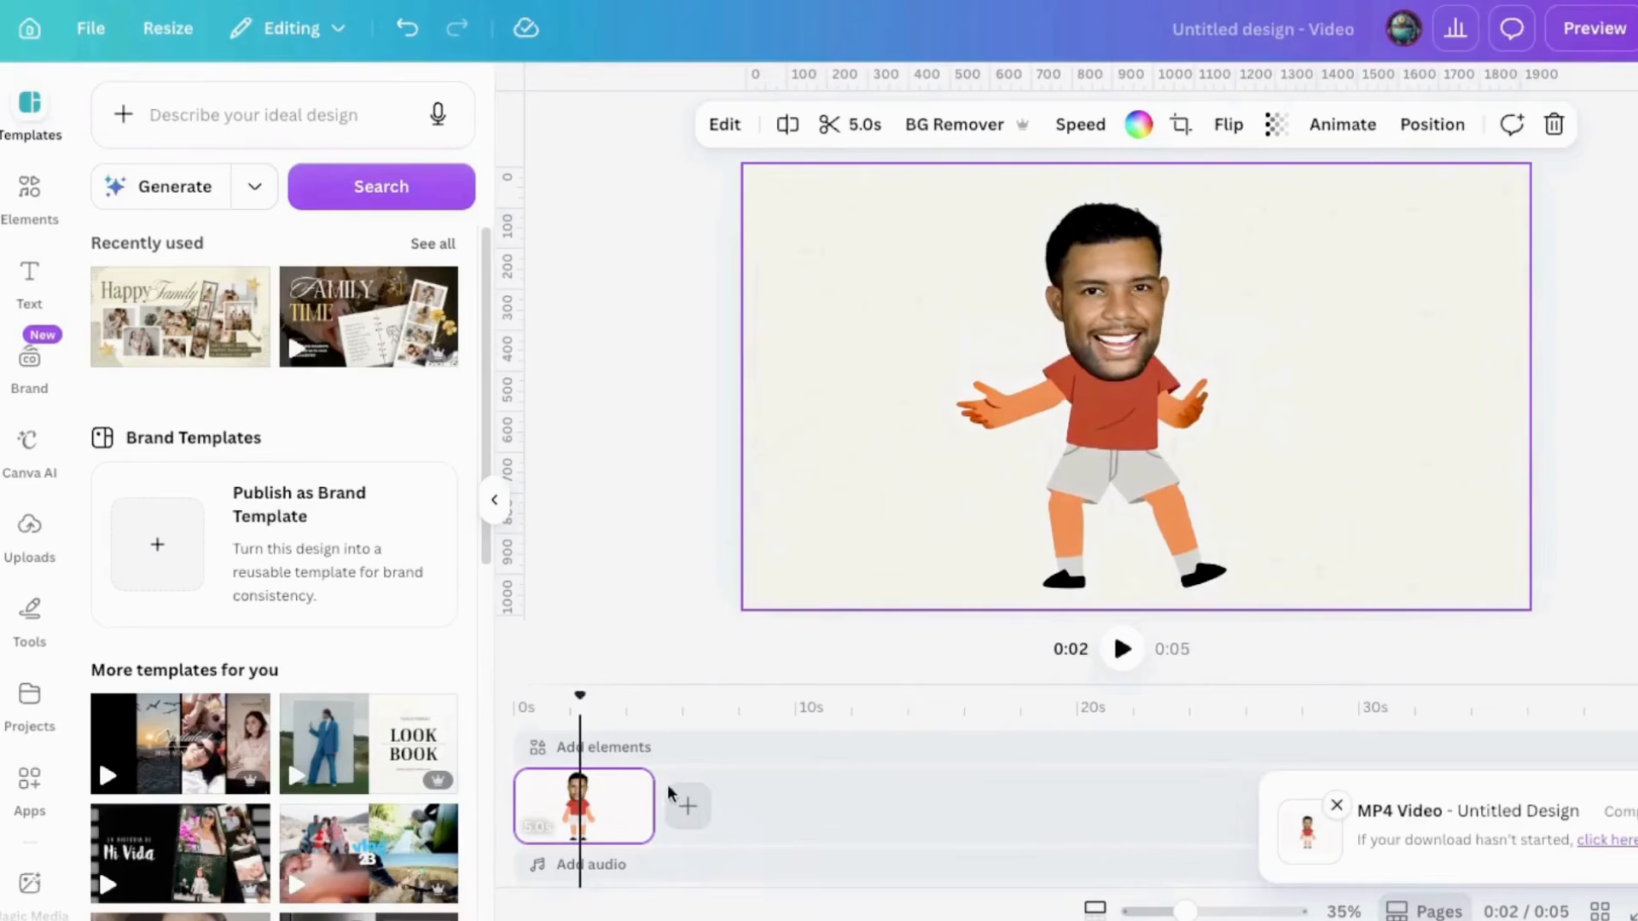
Add two blank pages and a fourth page with the pine-tree landscape as its background to the video timeline
{"action": "left_click", "coordinate": [687, 806]}
{"action": "left_click", "coordinate": [664, 748]}
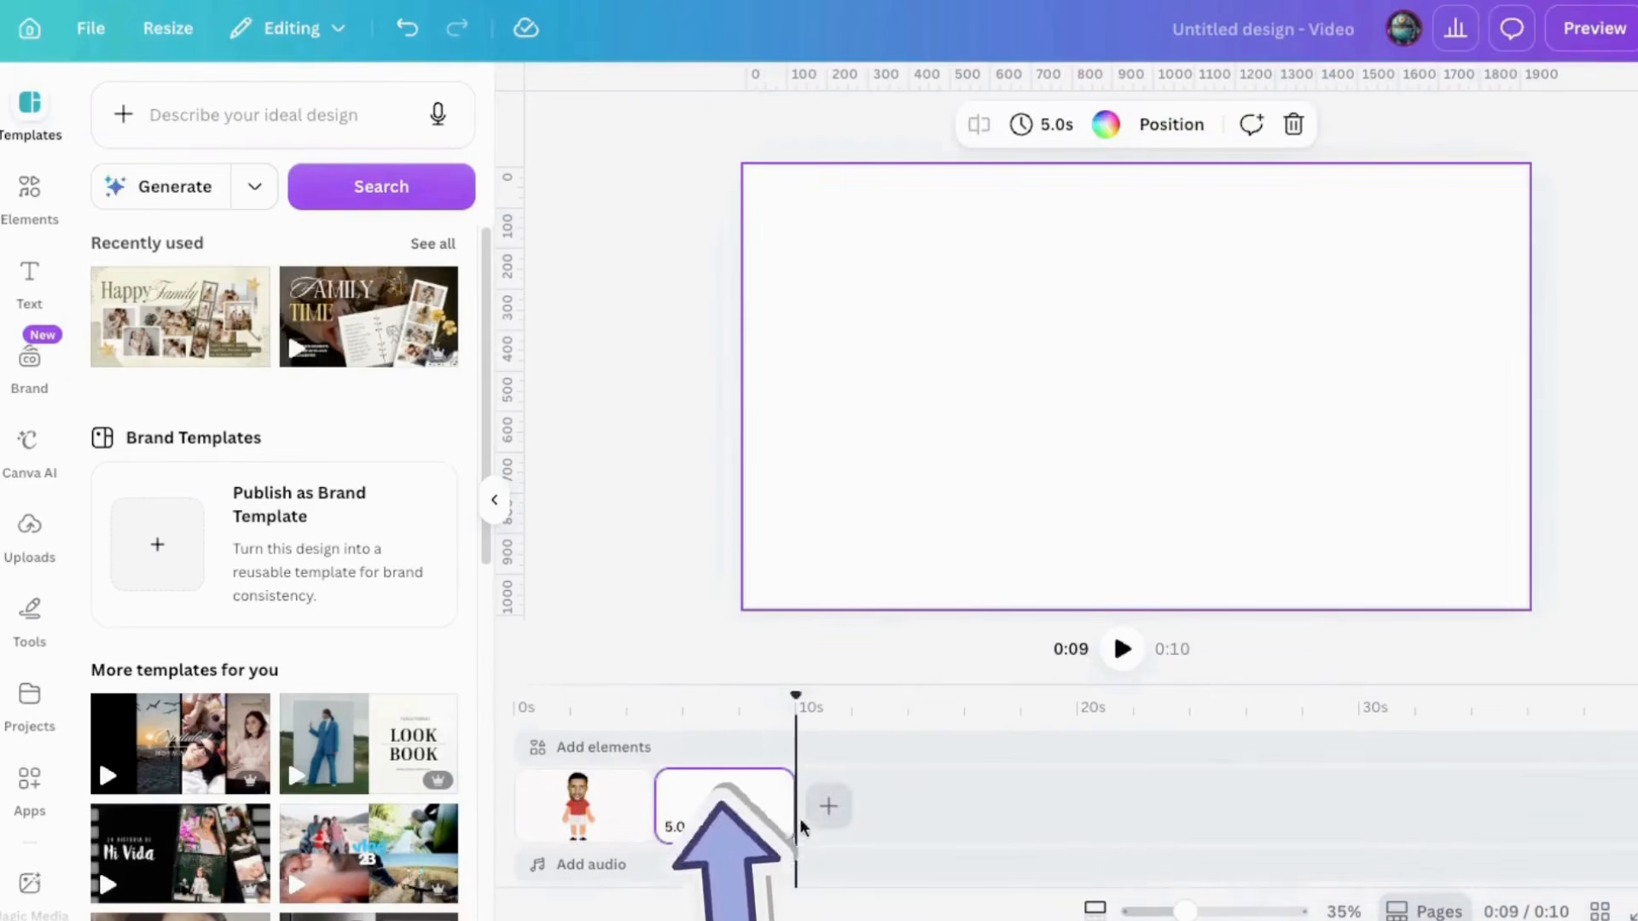
{"action": "left_click", "coordinate": [829, 805]}
{"action": "left_click", "coordinate": [806, 748]}
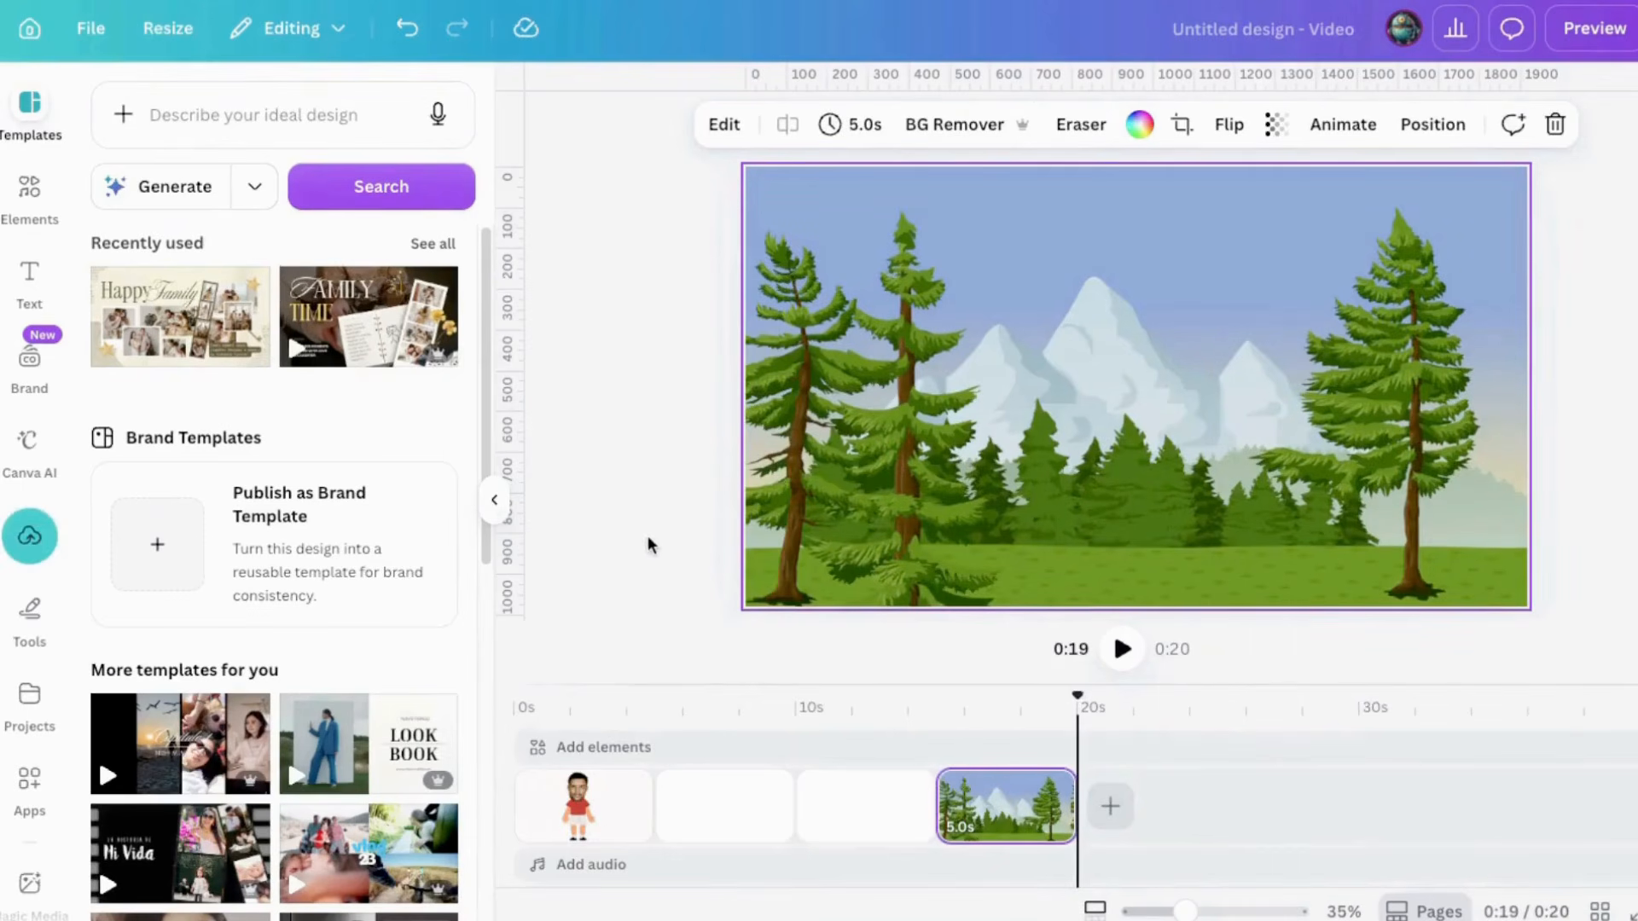
Upload the dancing-character MP4 and layer it above the landscape page on the timeline
{"action": "left_click_drag", "start_coordinate": [1629, 341], "coordinate": [401, 401]}
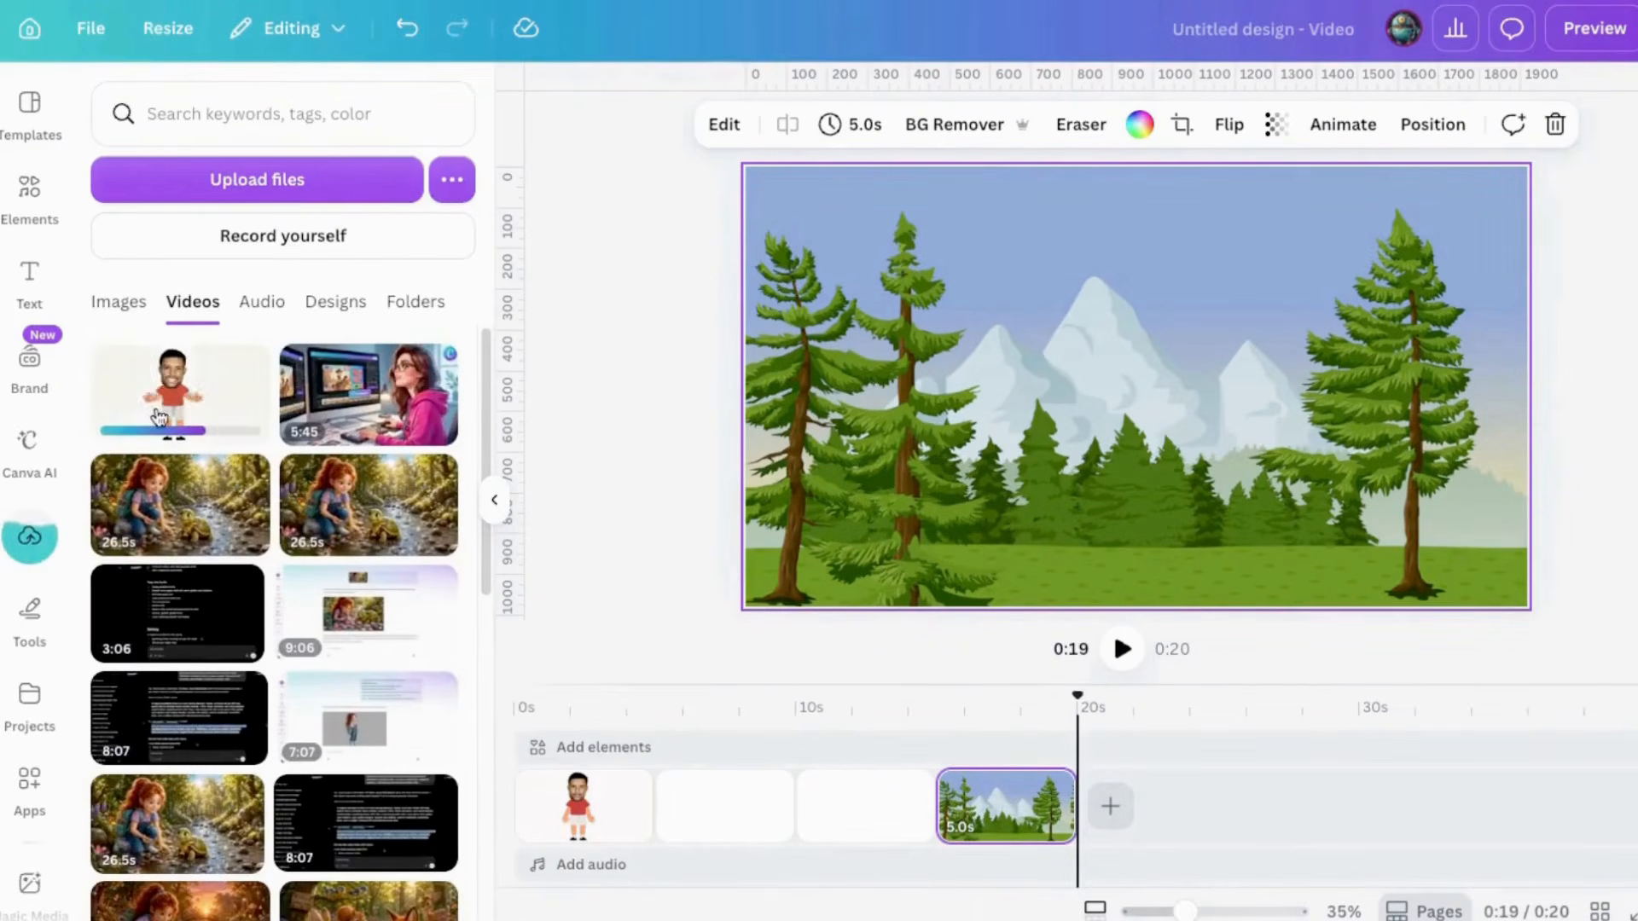
{"action": "left_click_drag", "start_coordinate": [158, 416], "coordinate": [986, 747]}
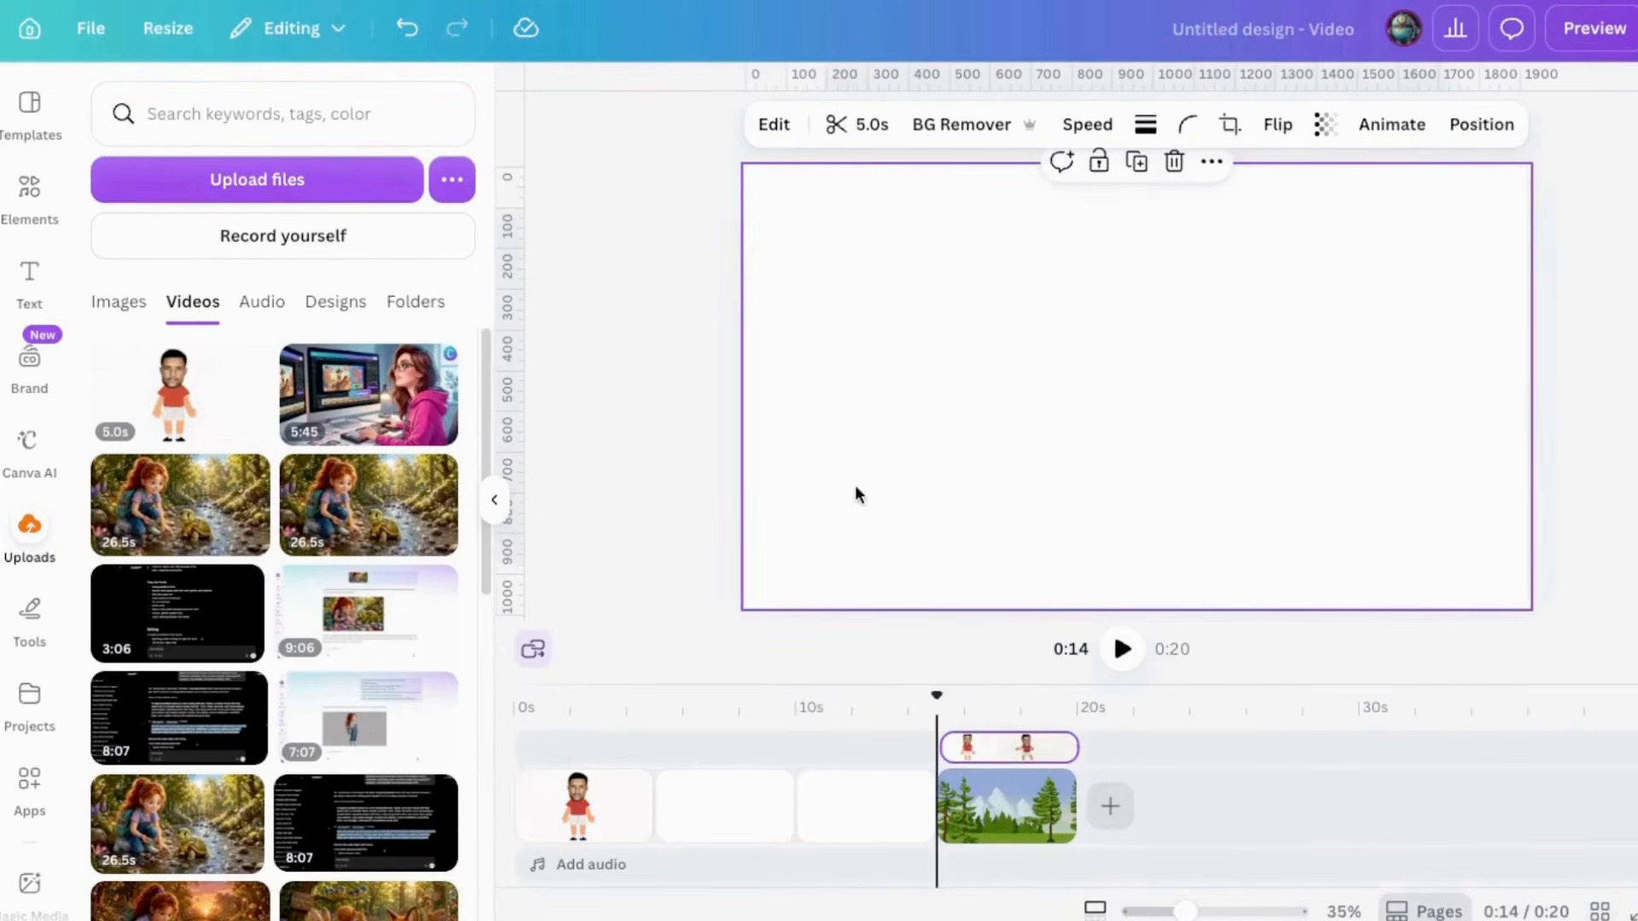
Enlarge the character clip, lower it to the bottom edge of the landscape, and remove its background
{"action": "left_click", "coordinate": [941, 539]}
{"action": "left_click", "coordinate": [1011, 760]}
{"action": "left_click_drag", "start_coordinate": [823, 211], "coordinate": [776, 183]}
{"action": "left_click_drag", "start_coordinate": [1004, 394], "coordinate": [1014, 436]}
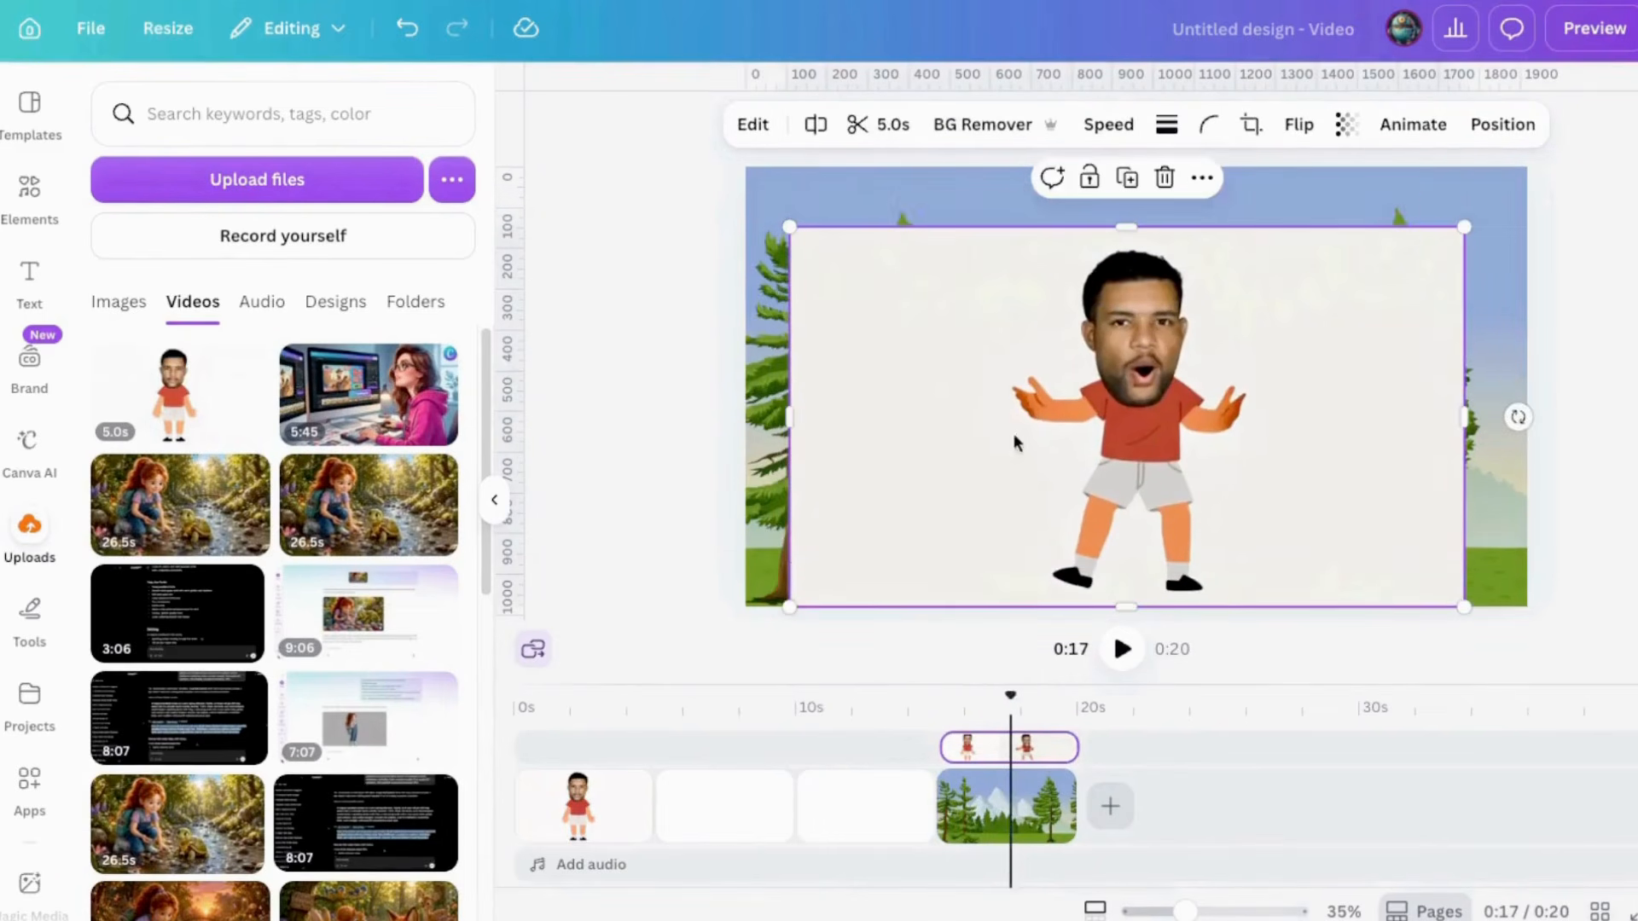
{"action": "left_click", "coordinate": [981, 126]}
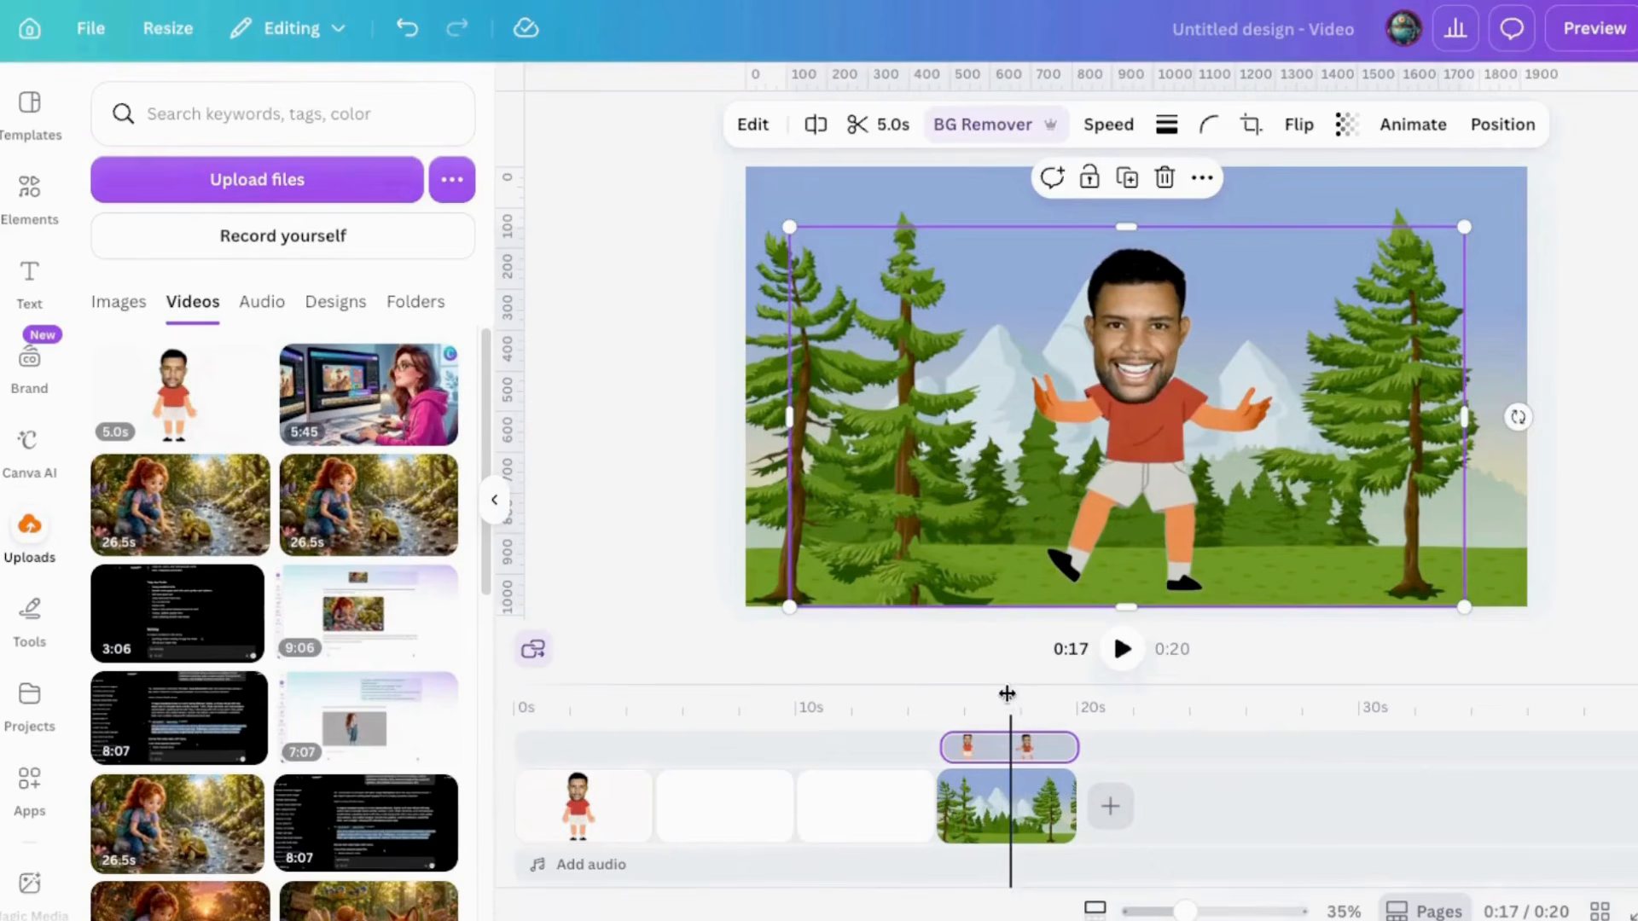
Lengthen the character clip to 6.6 s and play the landscape scene from 15.0 s
{"action": "left_click_drag", "start_coordinate": [1007, 694], "coordinate": [943, 693]}
{"action": "left_click", "coordinate": [1122, 649]}
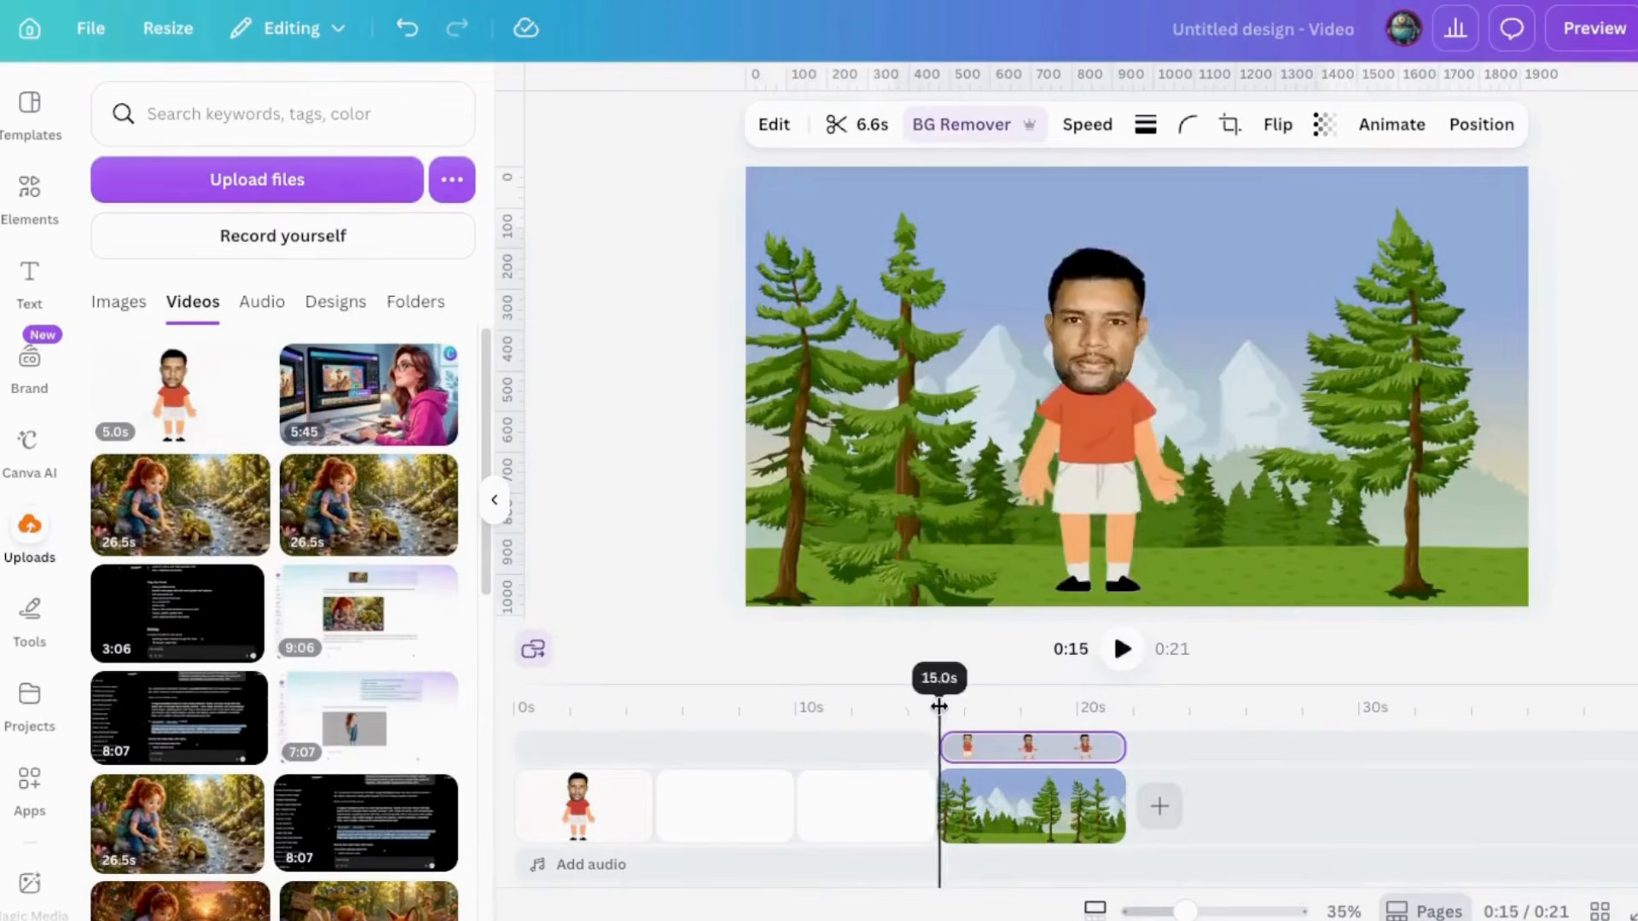
{"action": "left_click", "coordinate": [1121, 649]}
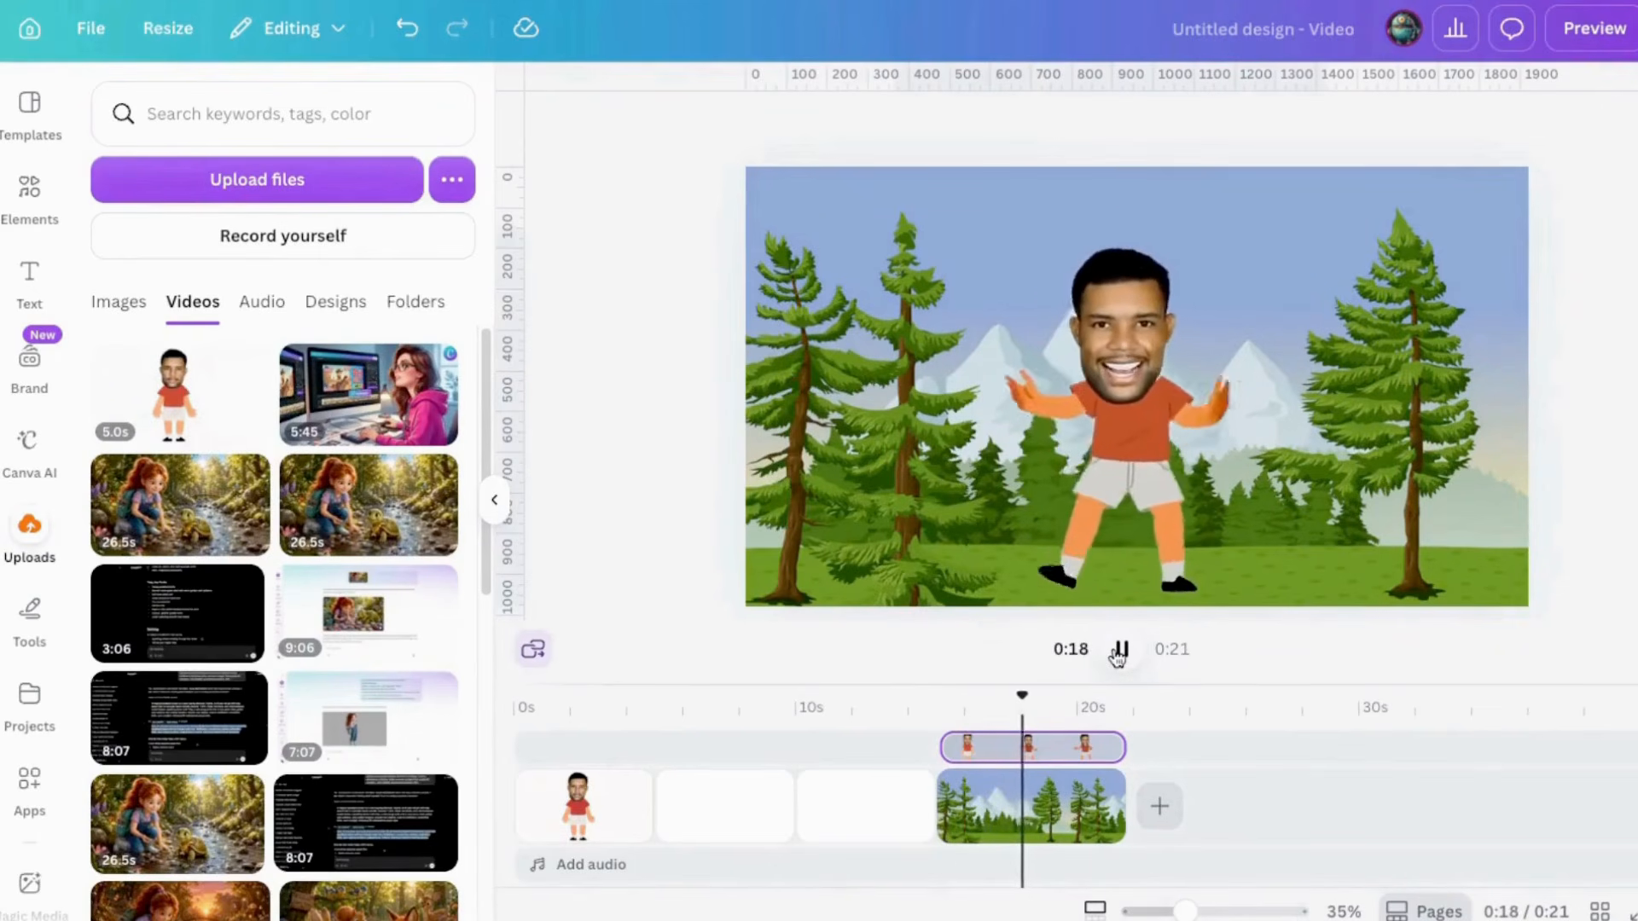